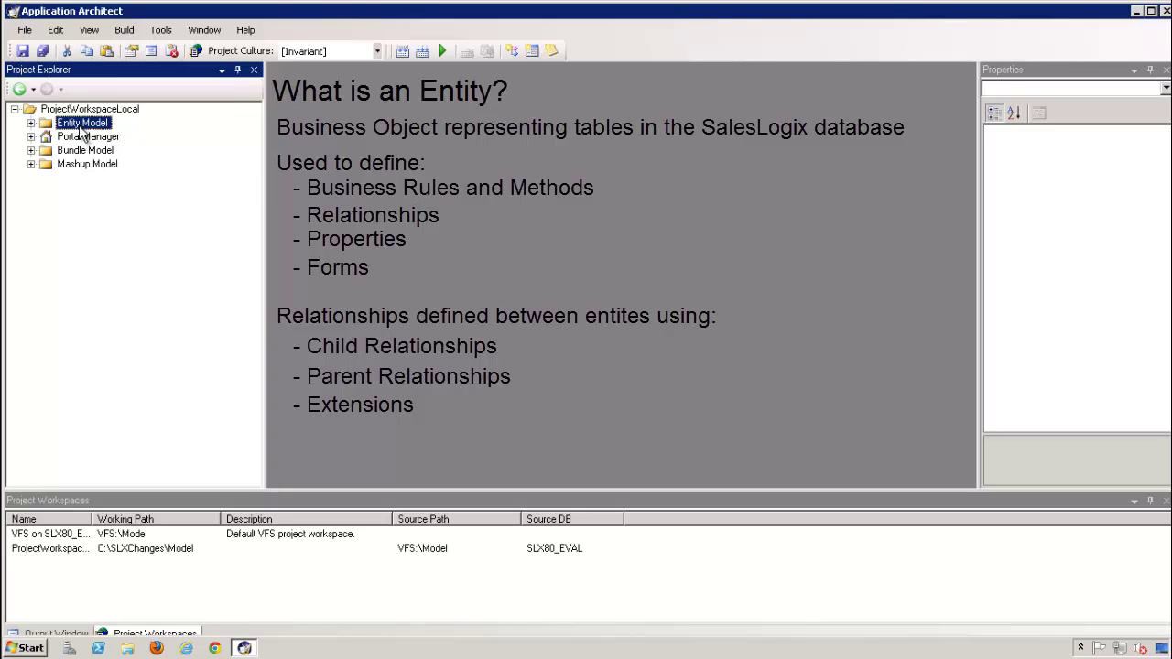
# Expand Entity Model > Packages and browse the SalesLogix Application Entities and Activity Support packages
pyautogui.click(31, 123)
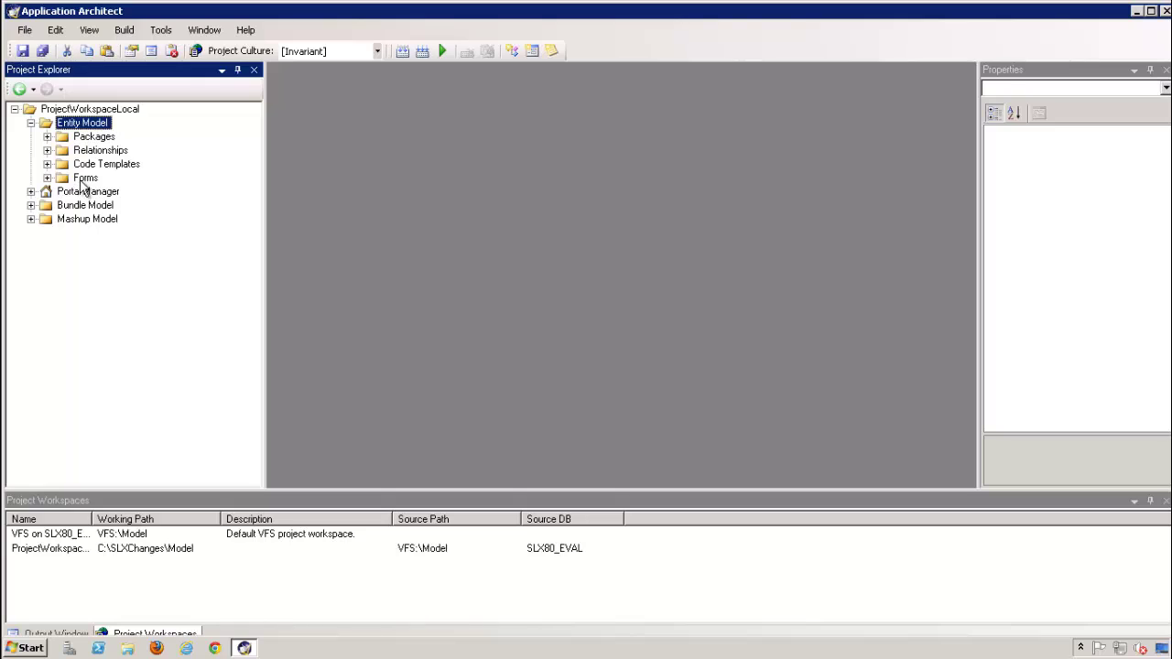
pyautogui.click(47, 138)
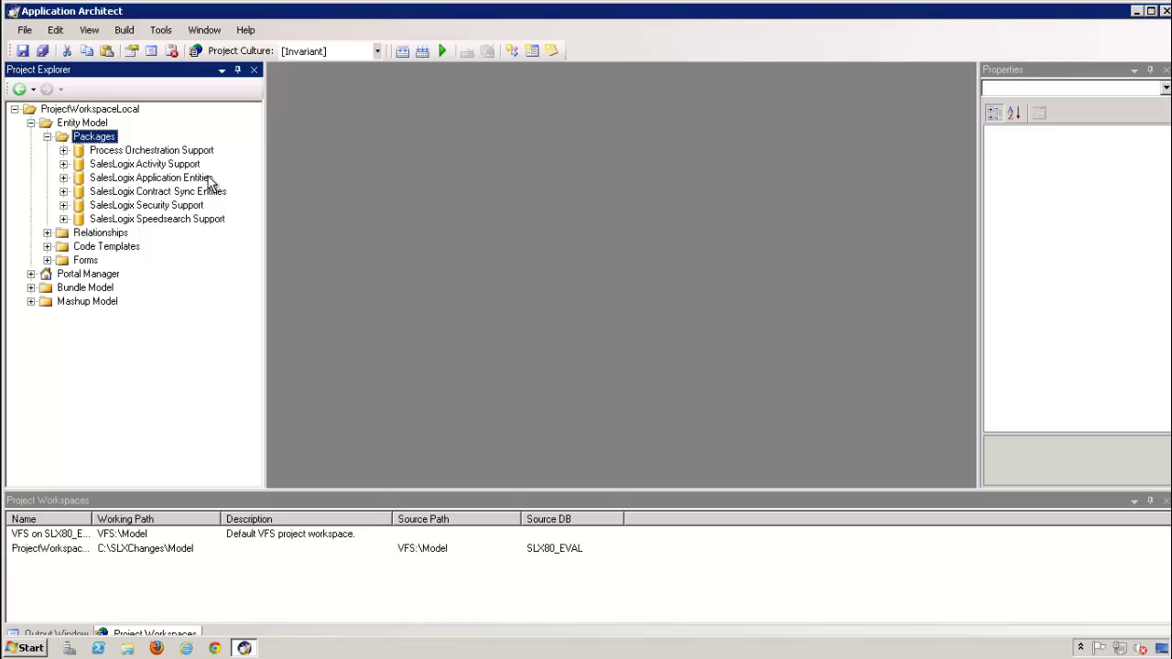
pyautogui.click(63, 178)
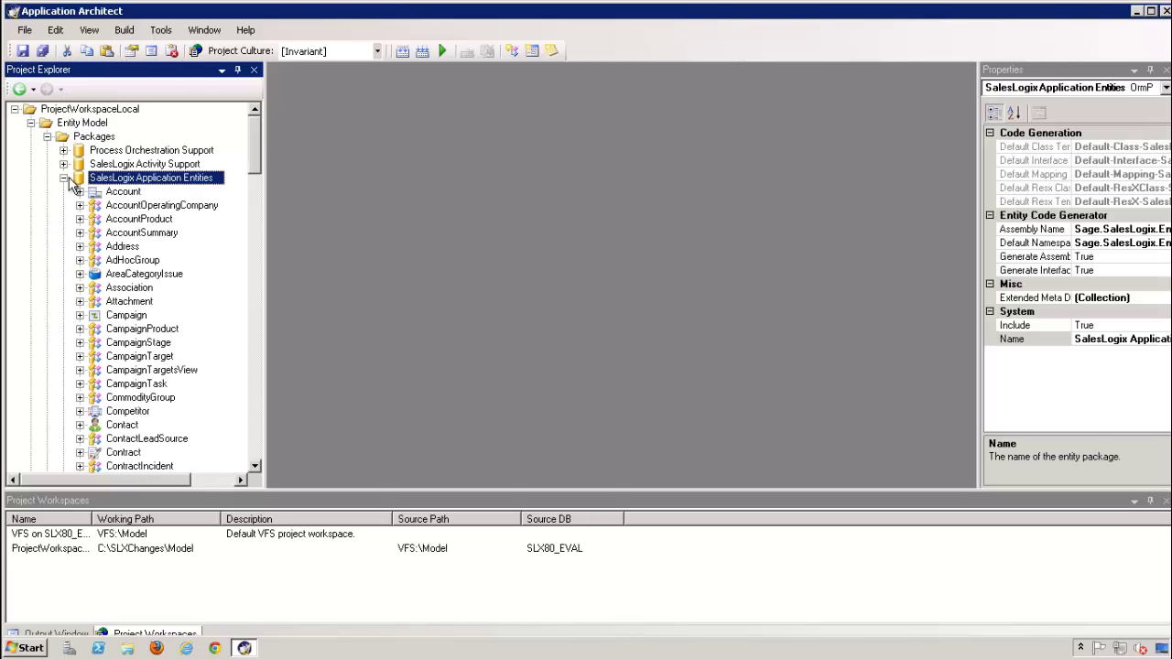
pyautogui.click(64, 179)
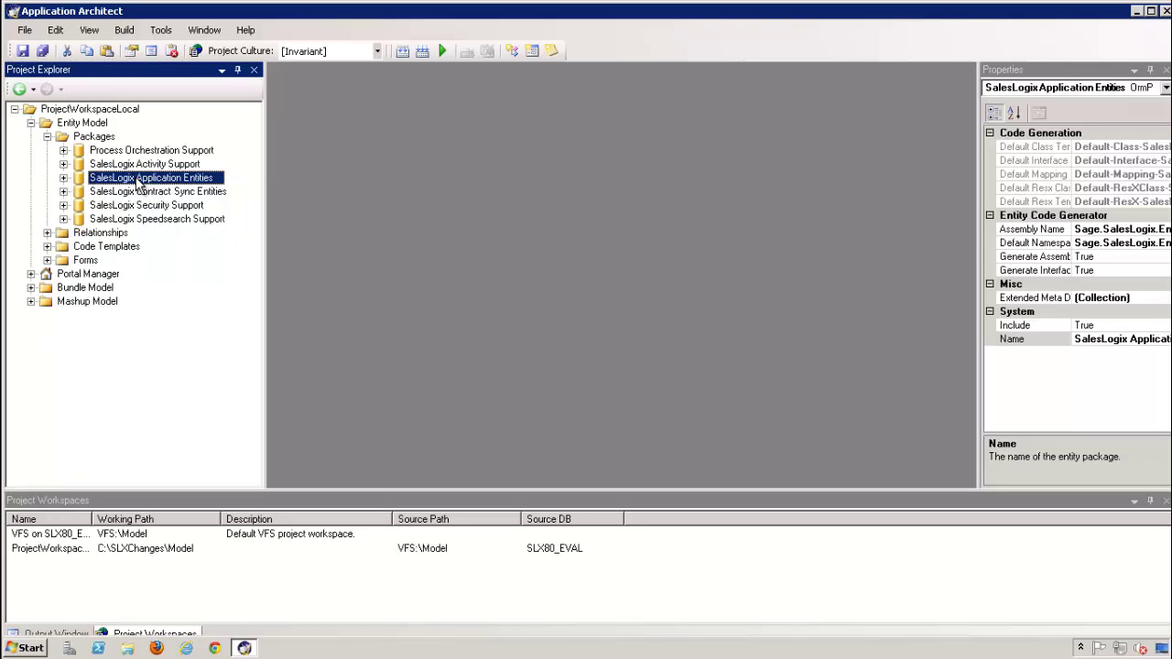
pyautogui.click(69, 166)
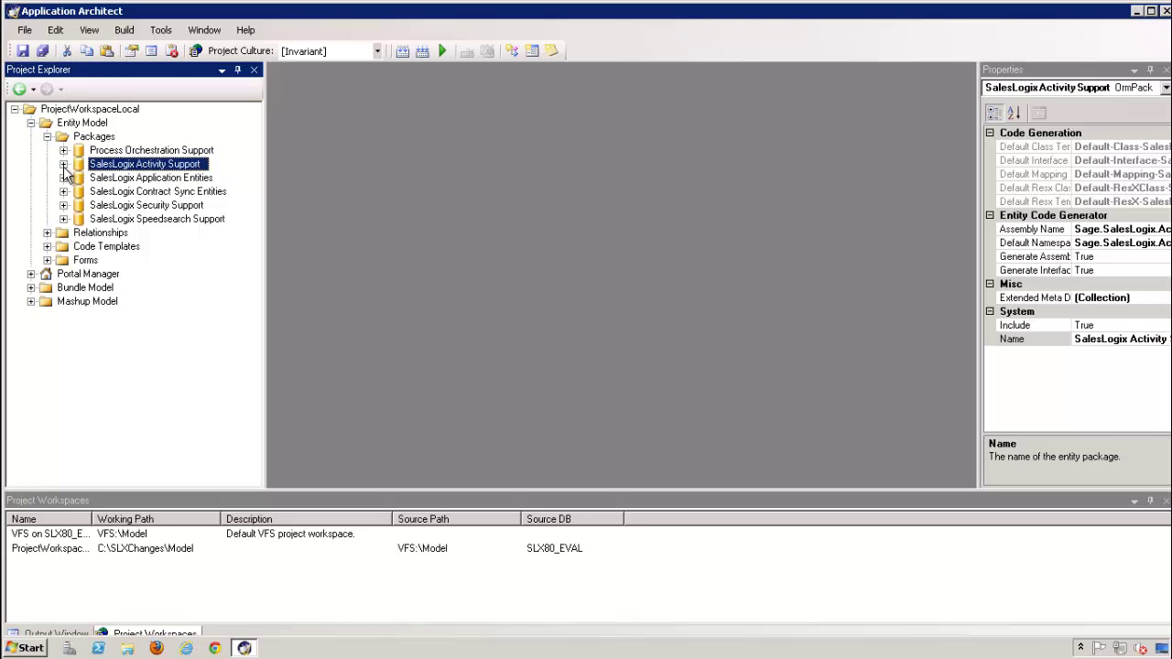
pyautogui.click(63, 164)
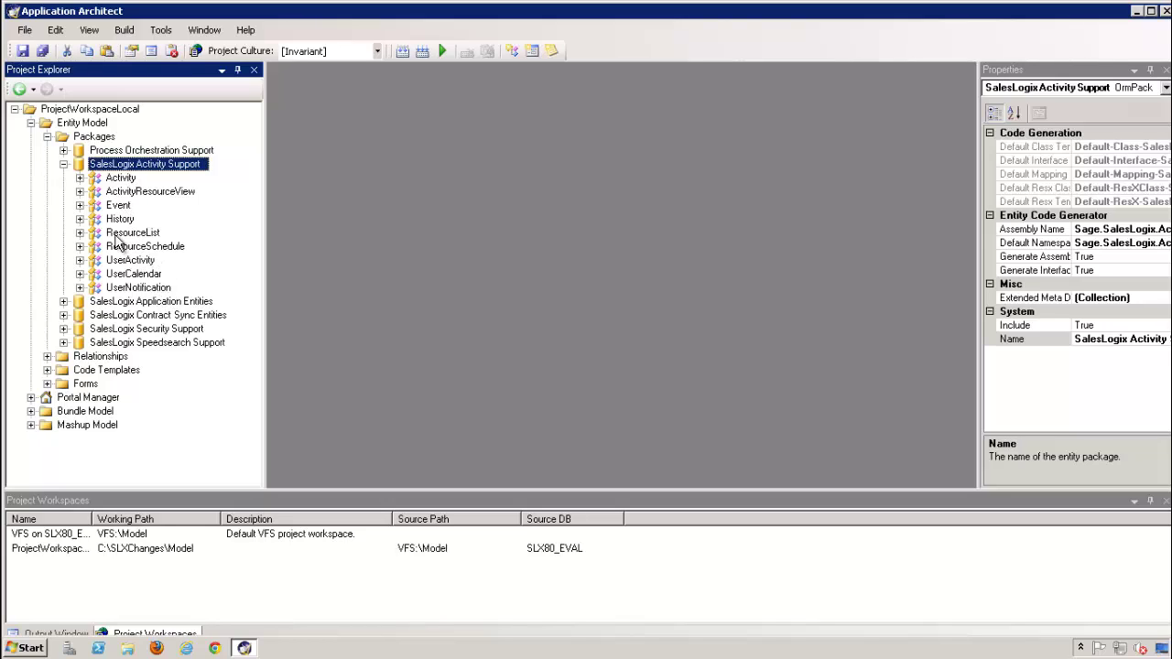
pyautogui.click(63, 164)
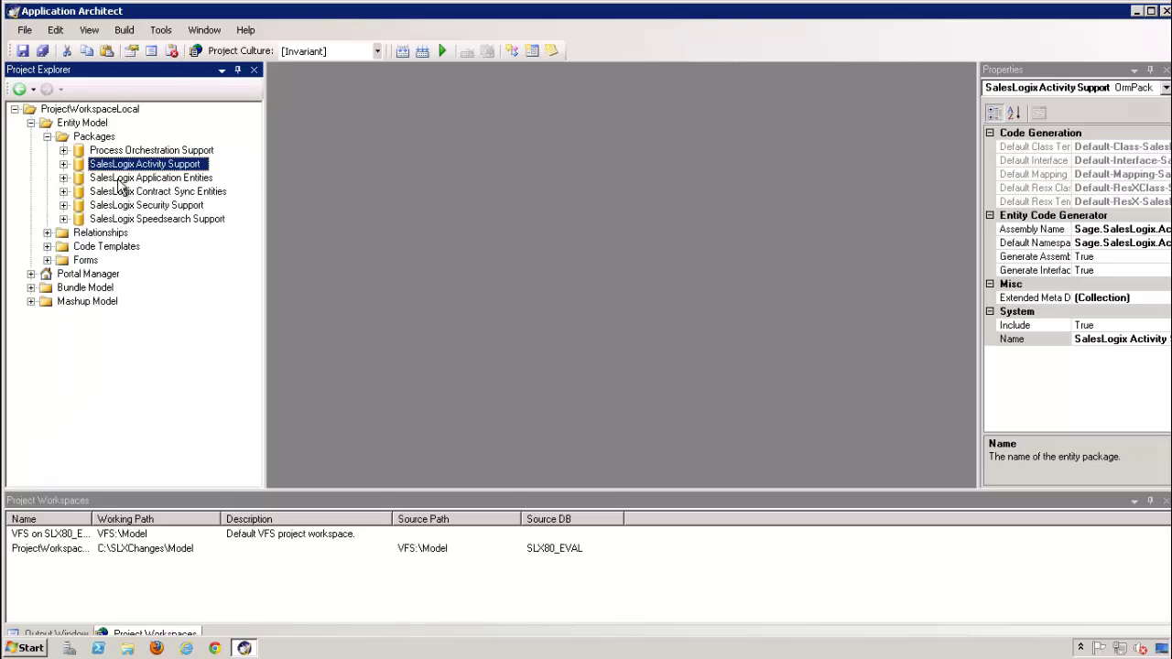
# Show the Application Entities and view the Account, Address, Contact and package properties
pyautogui.click(63, 178)
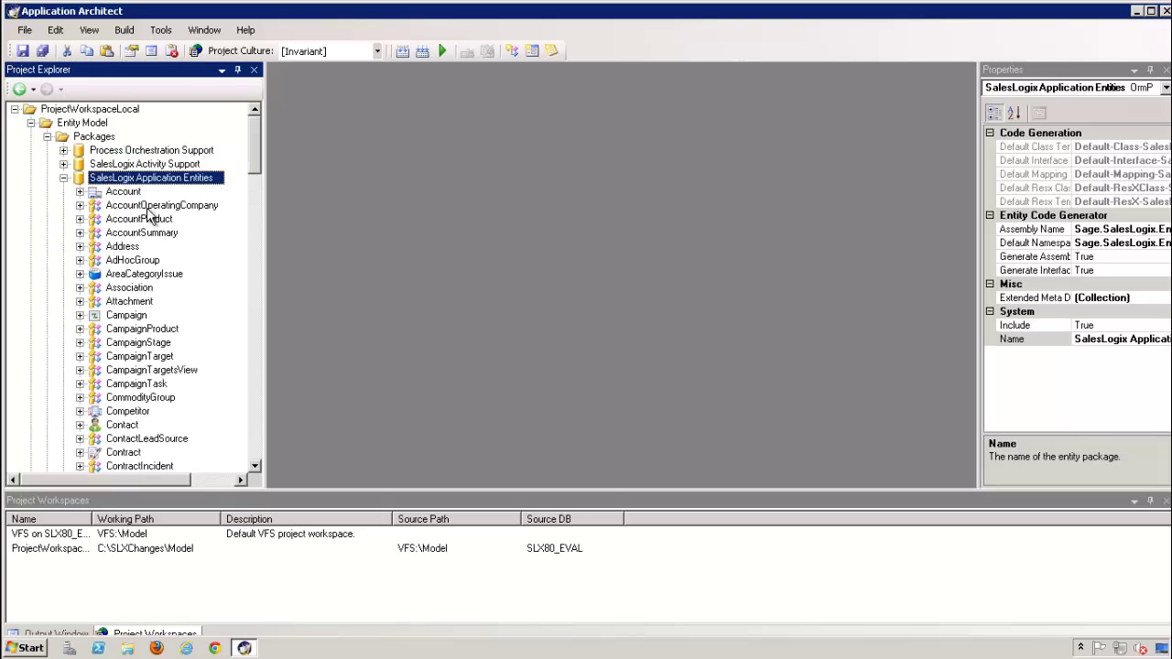
pyautogui.click(136, 193)
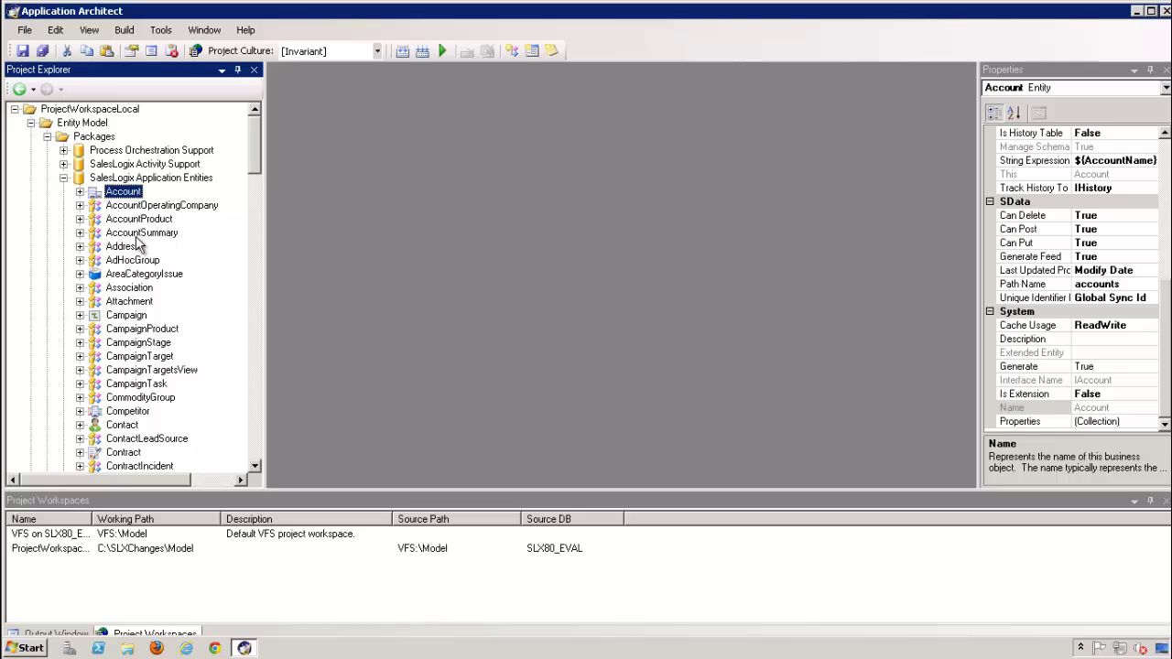
pyautogui.click(130, 247)
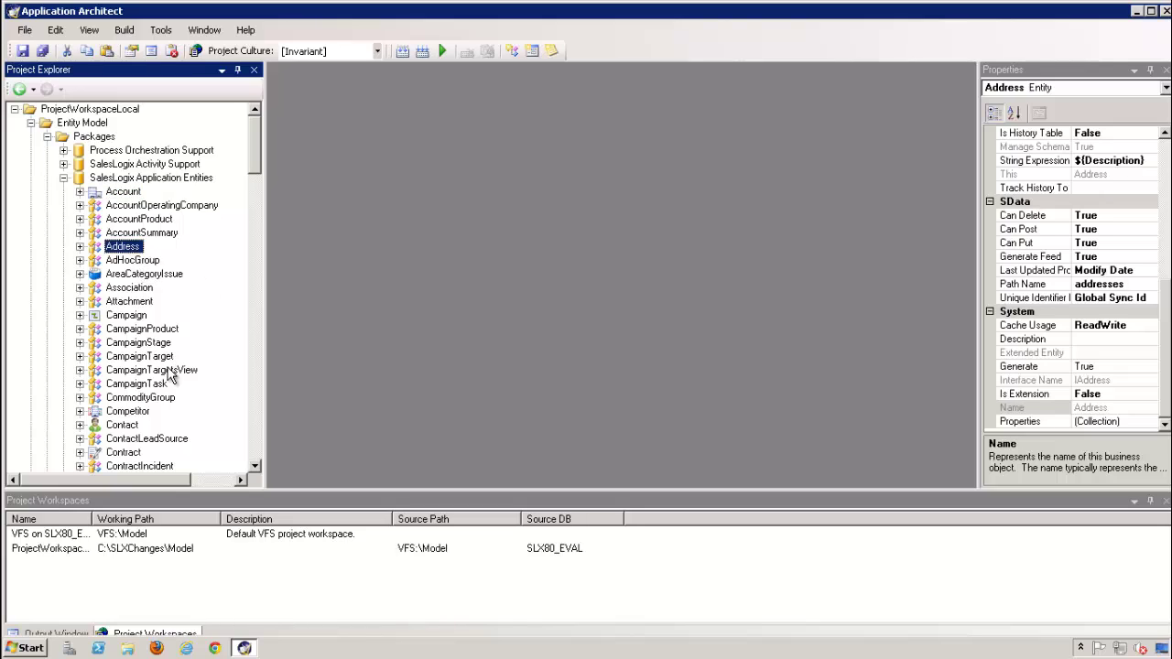
pyautogui.click(122, 425)
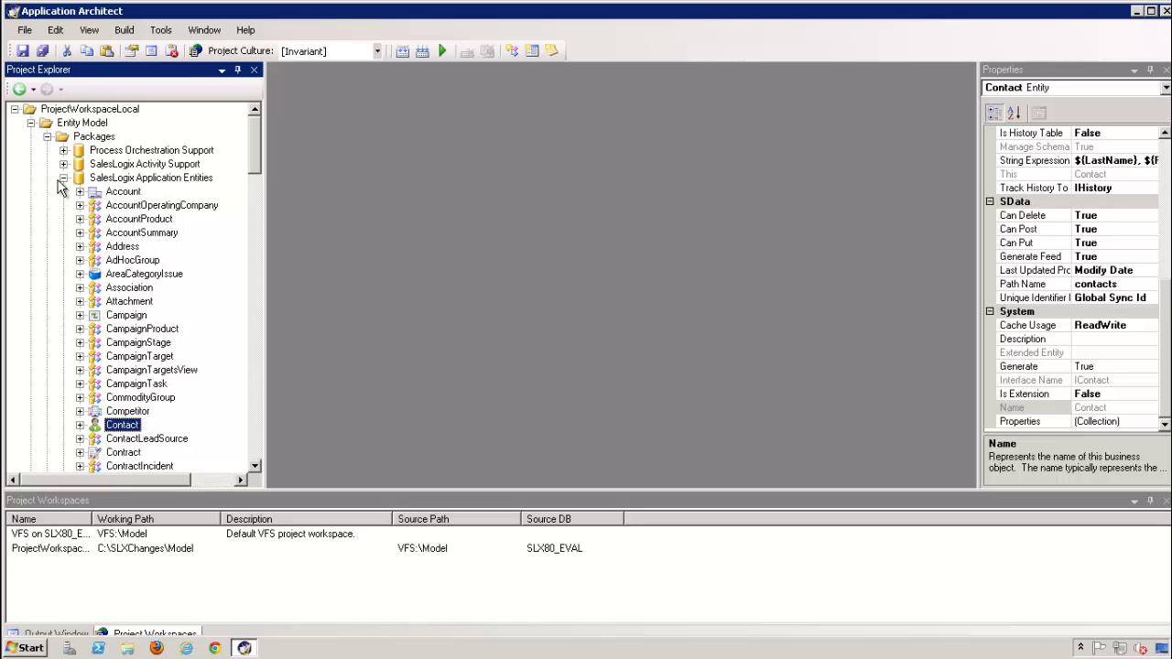
pyautogui.click(177, 180)
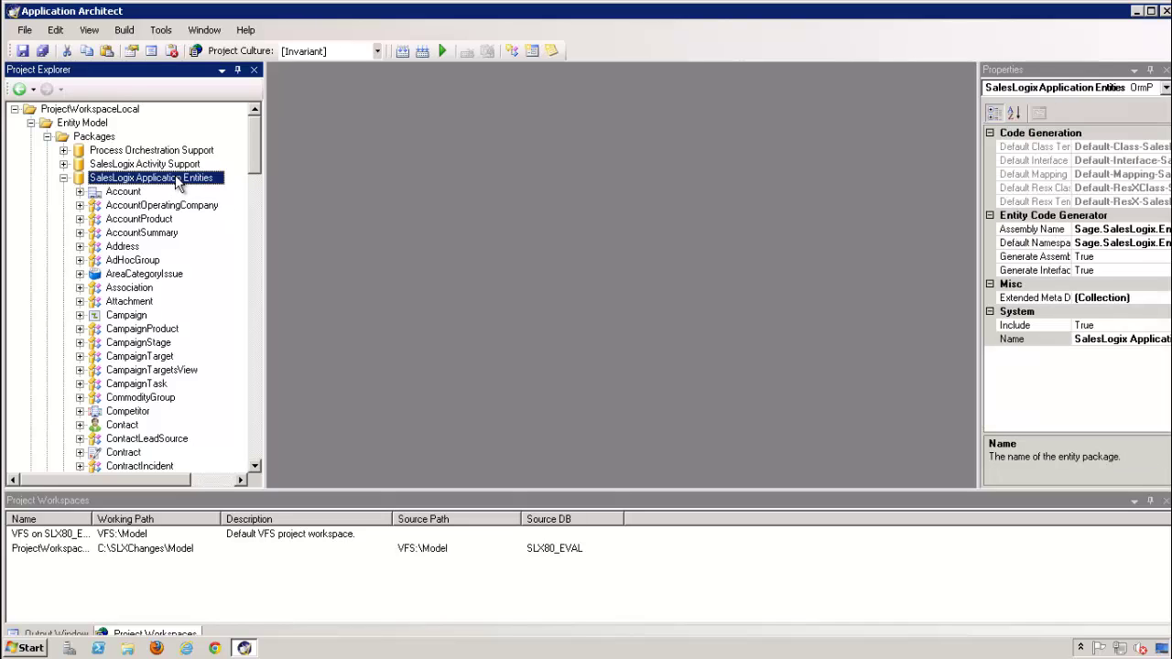
pyautogui.click(119, 193)
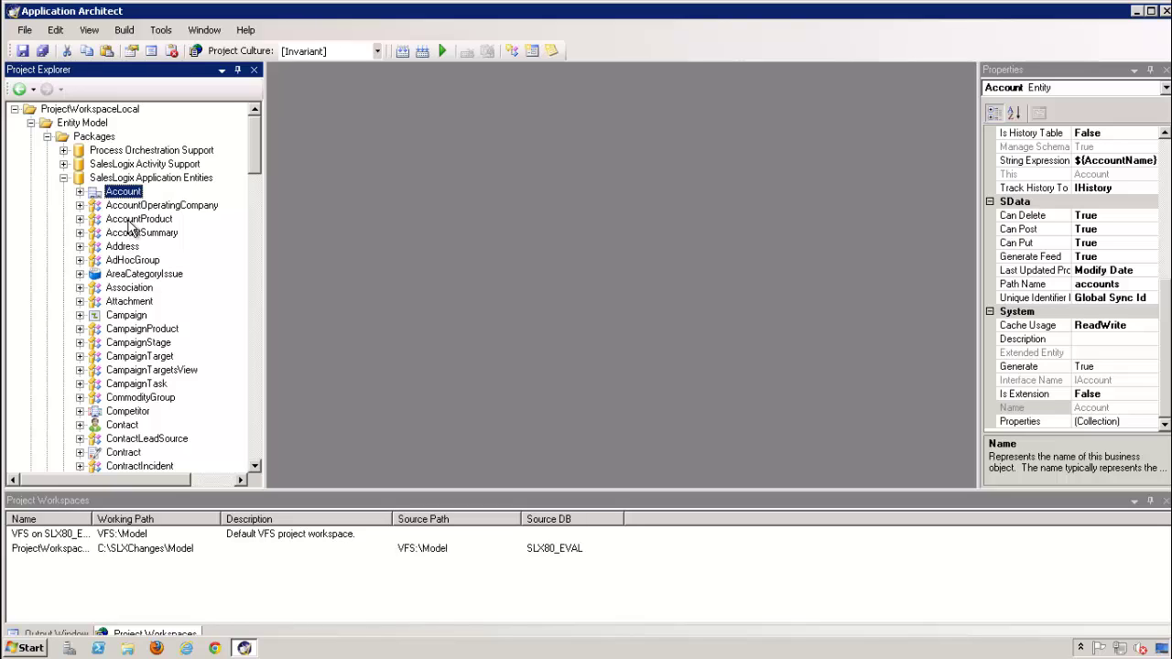
# Expand Account and look through its Rules, Properties, Child/Parent Properties, Extension Entities, Filters and Forms
pyautogui.click(79, 192)
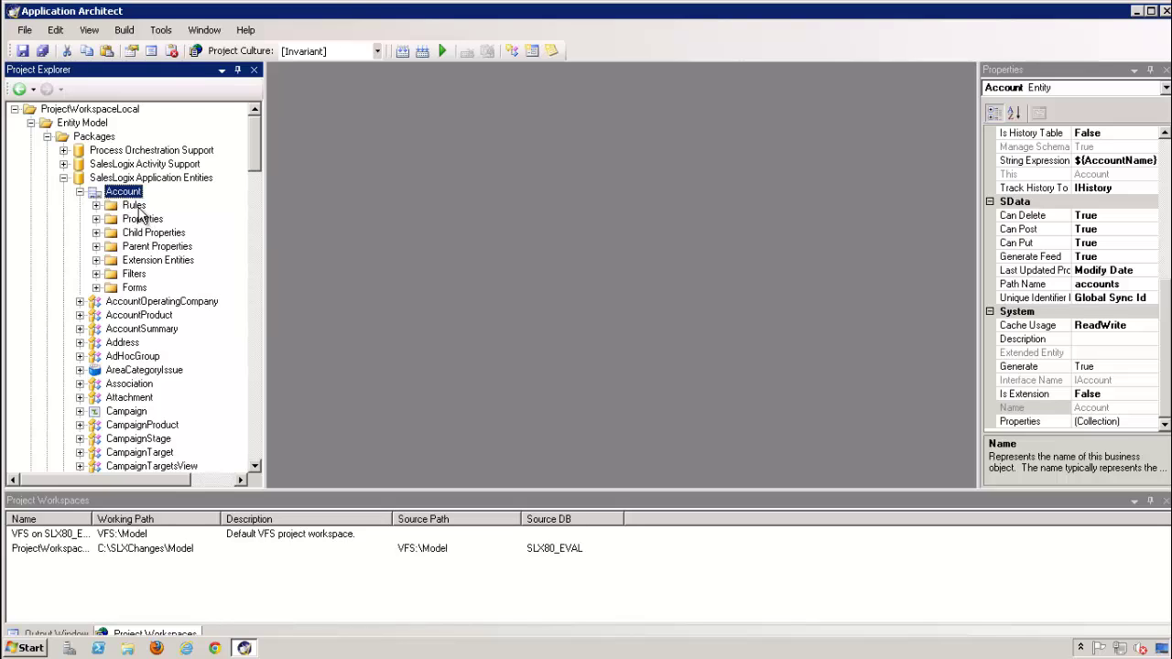
pyautogui.click(134, 205)
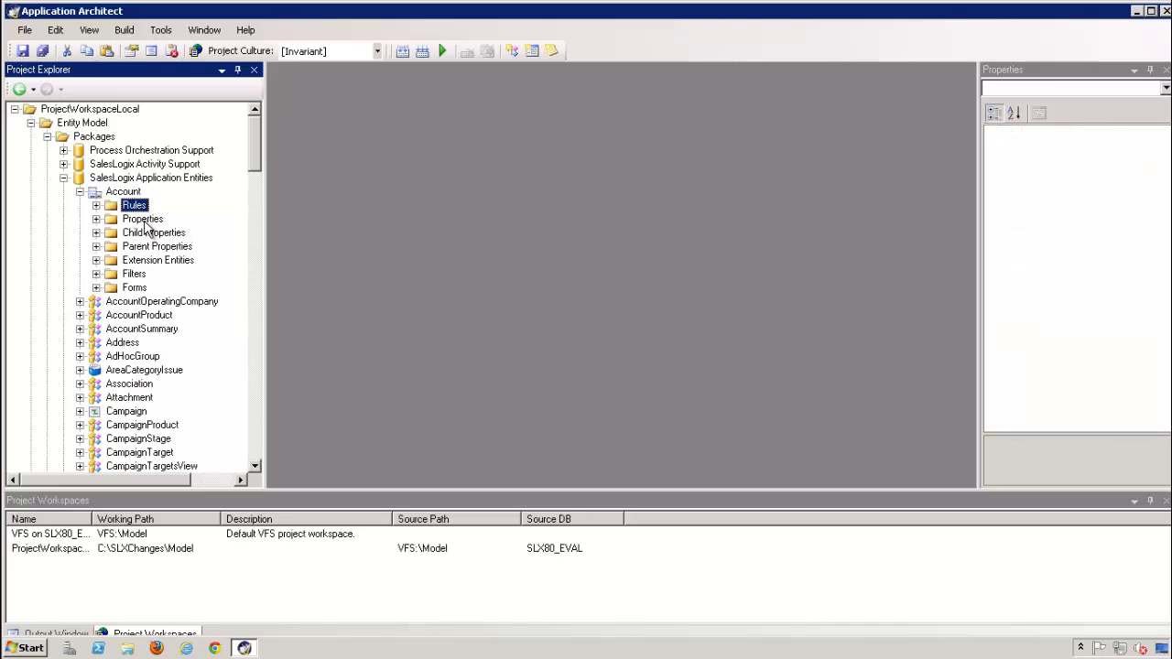
pyautogui.click(144, 221)
pyautogui.click(171, 233)
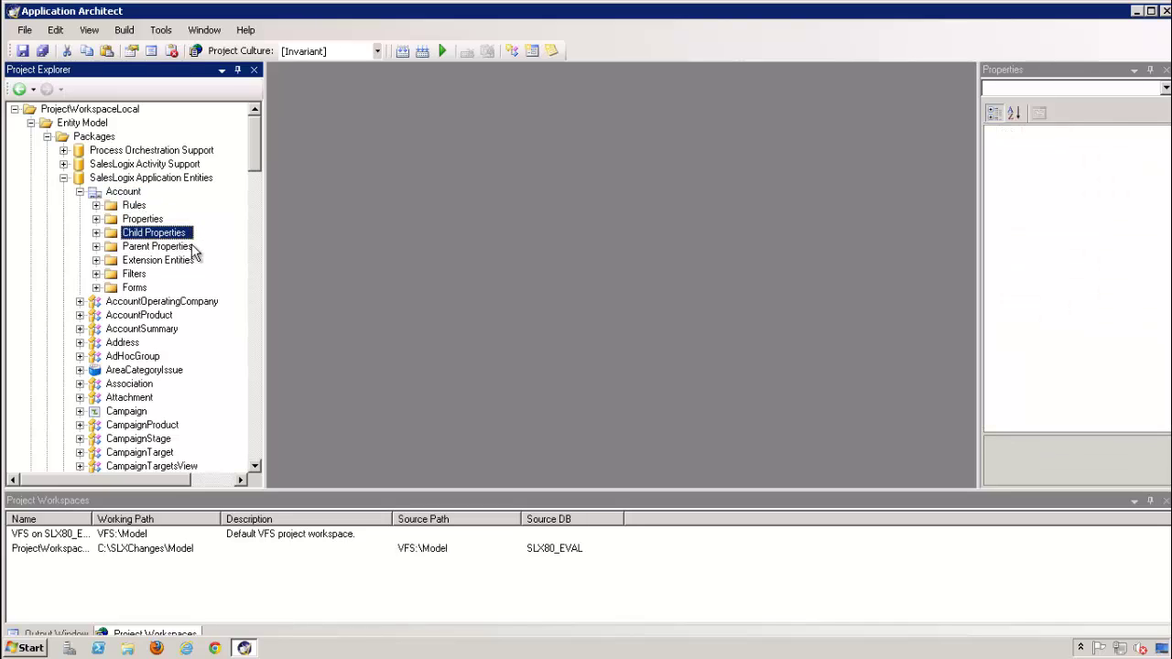
pyautogui.click(169, 247)
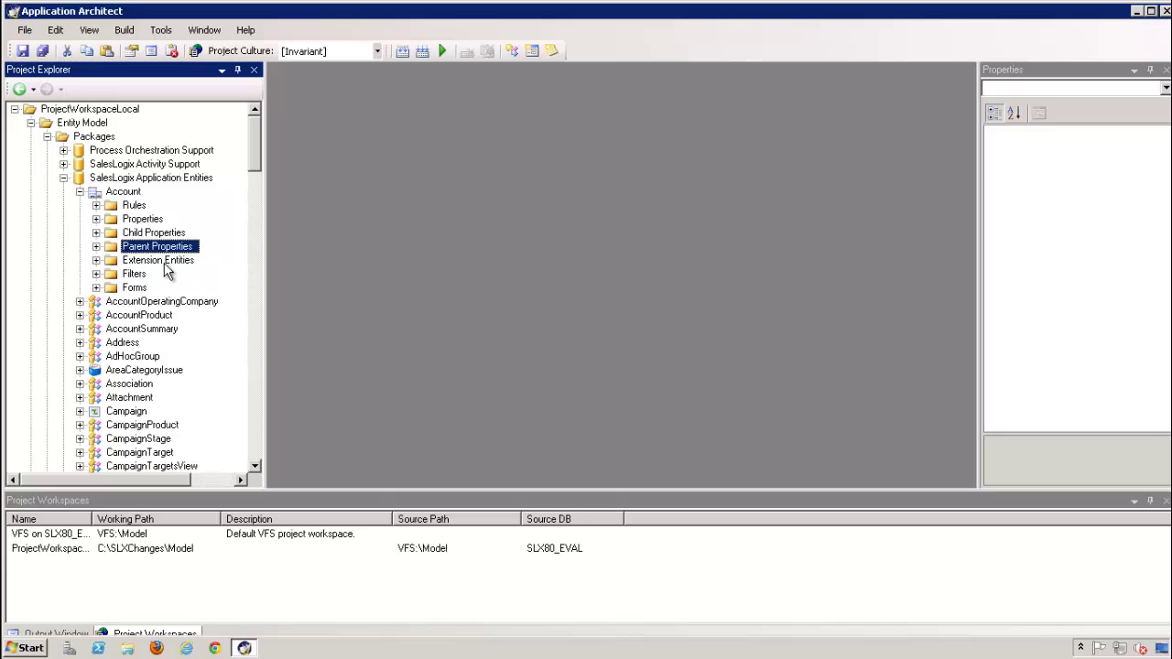
pyautogui.click(165, 261)
pyautogui.click(135, 274)
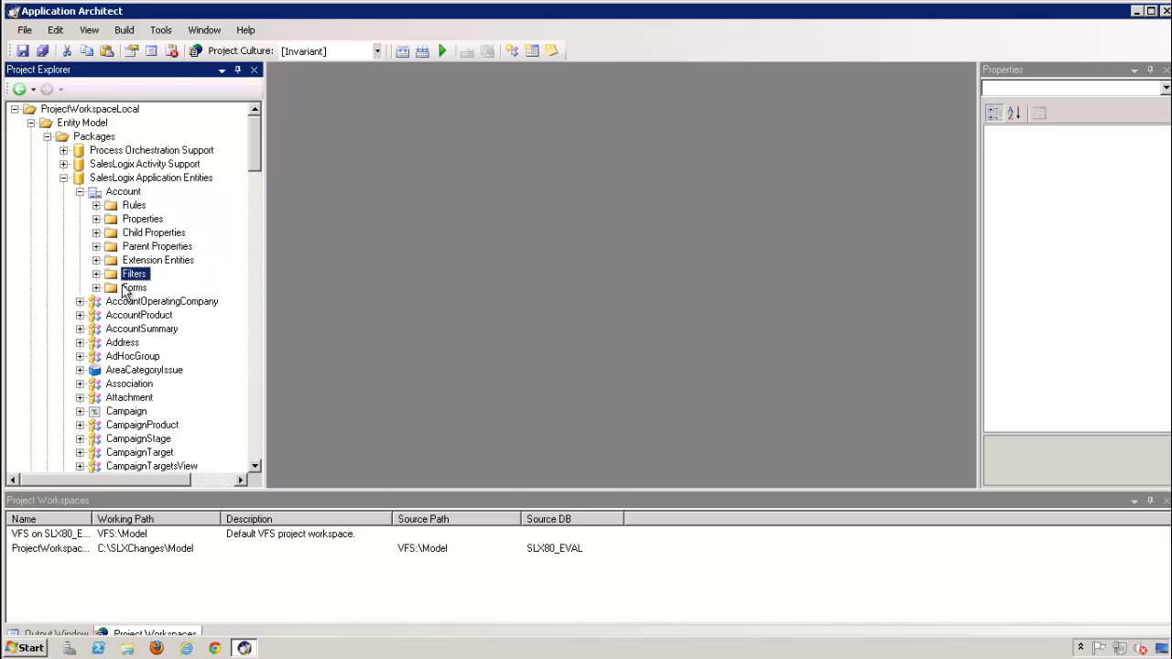
pyautogui.click(133, 288)
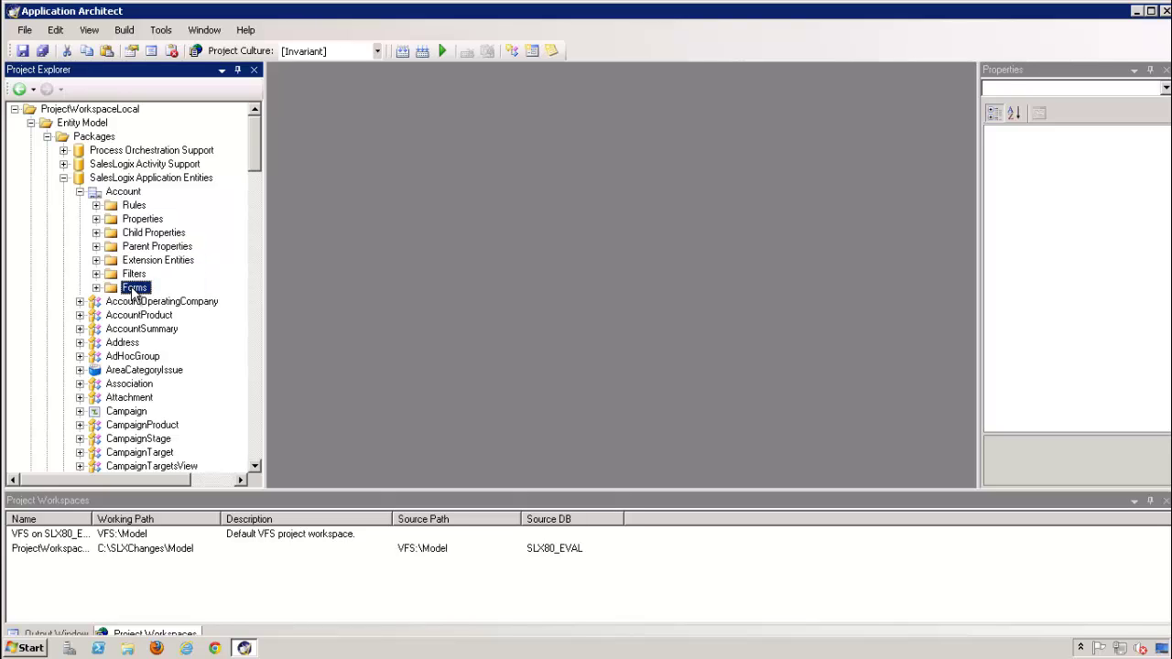
# Widen the tree and inspect Account's CanChangeOwner, GetOpportunityStats and GetSubTypePickListName business rule methods
pyautogui.click(135, 205)
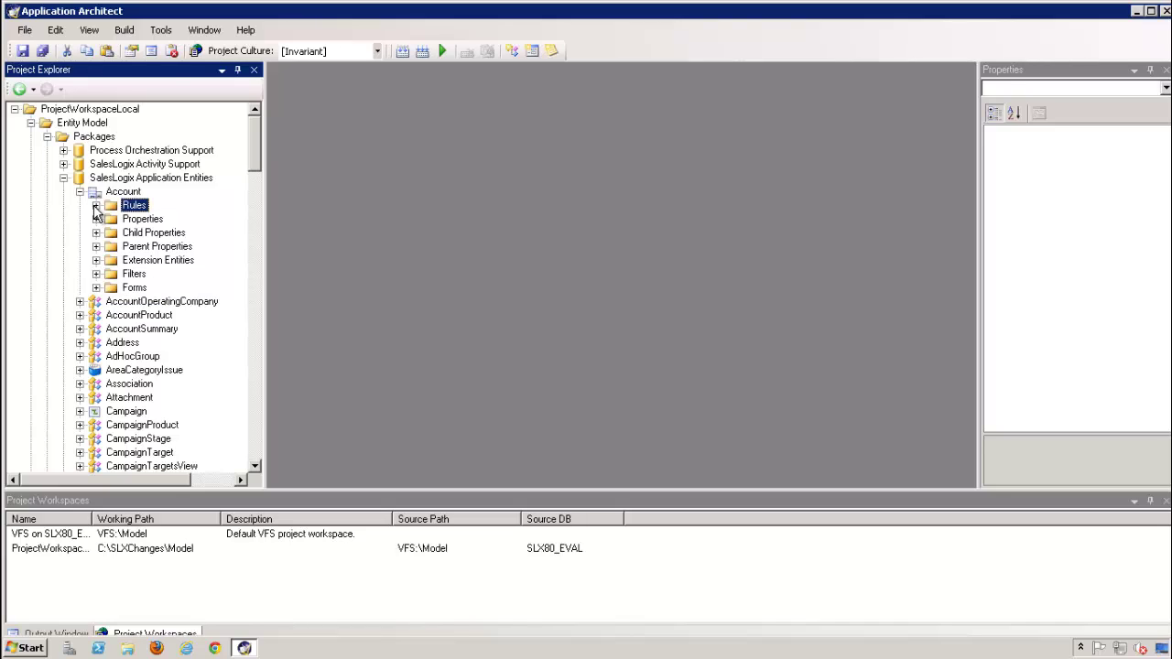
pyautogui.click(96, 205)
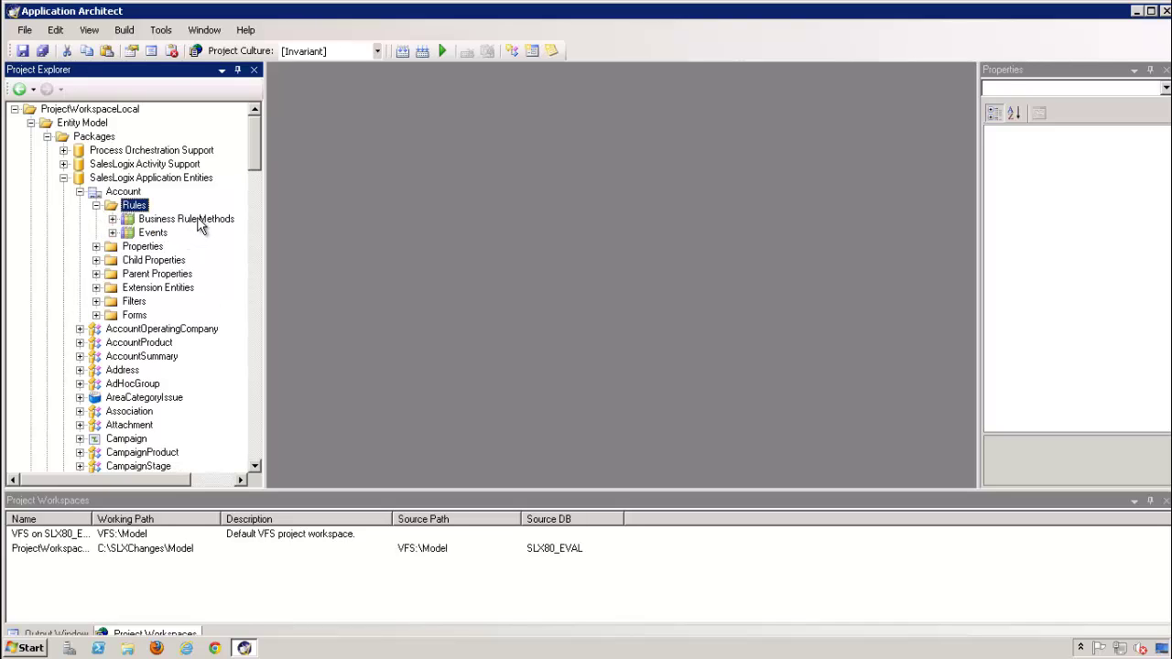
pyautogui.click(112, 219)
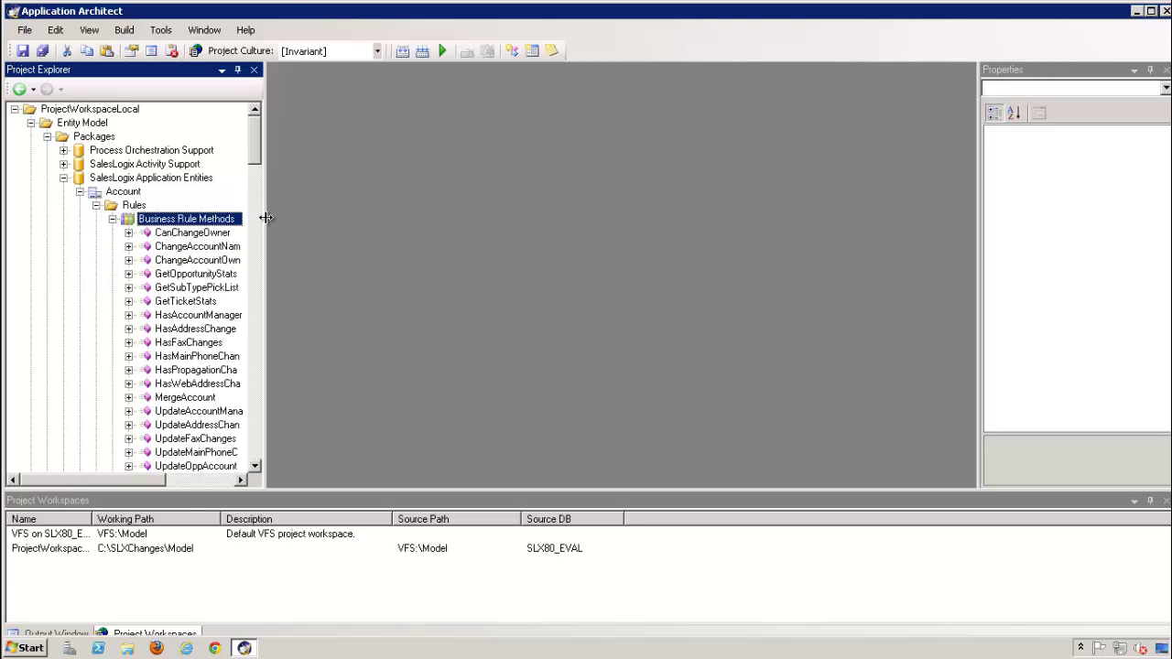
pyautogui.moveTo(262, 222); pyautogui.dragTo(441, 216)
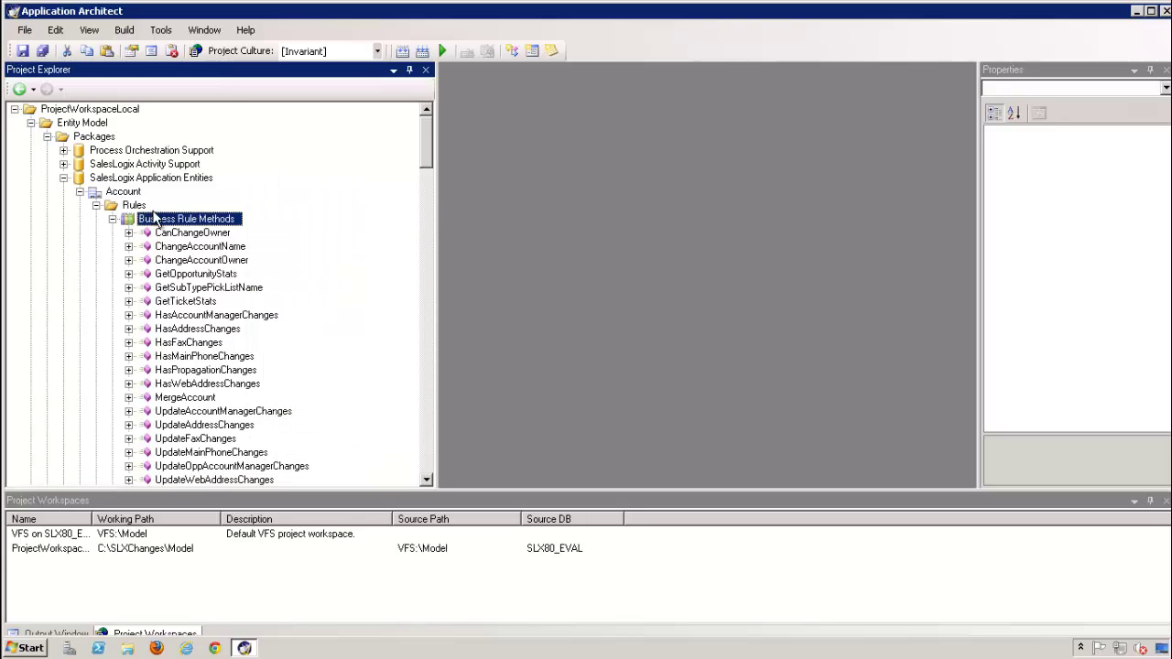
pyautogui.scroll(-3, 220, 295)
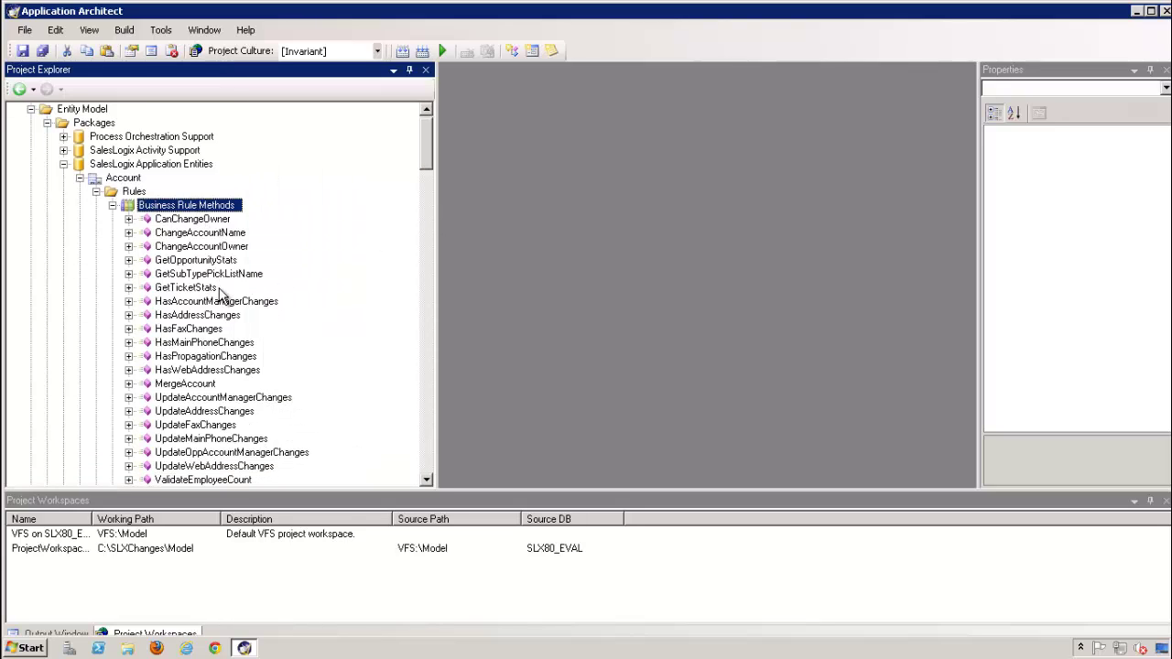
pyautogui.click(205, 164)
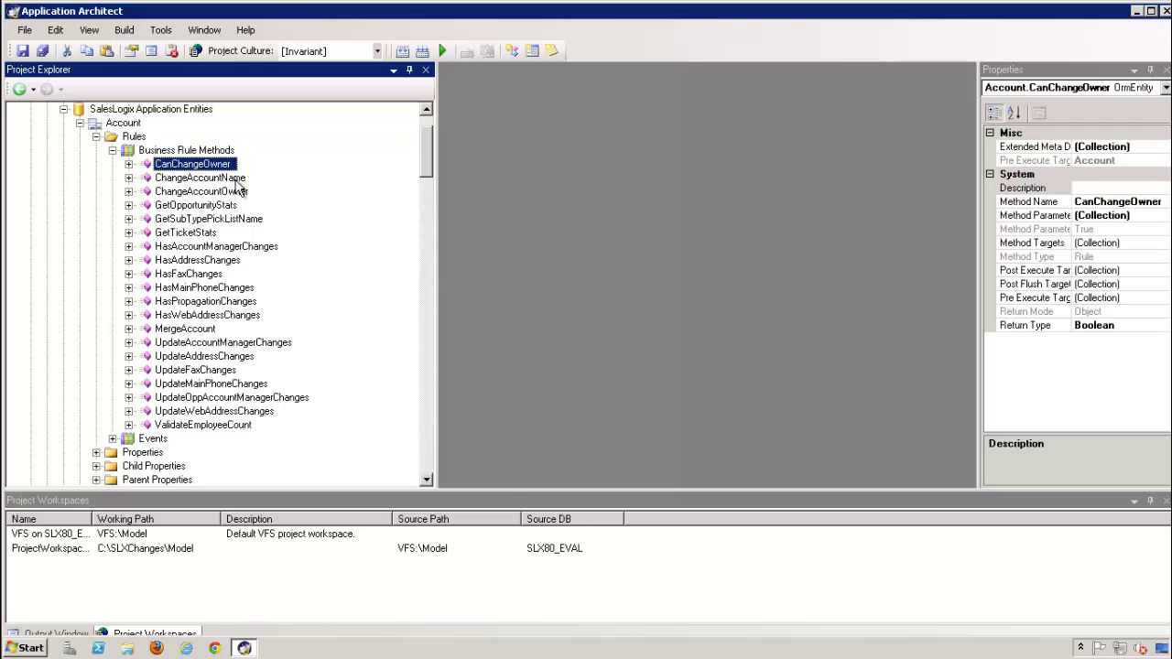
pyautogui.click(201, 205)
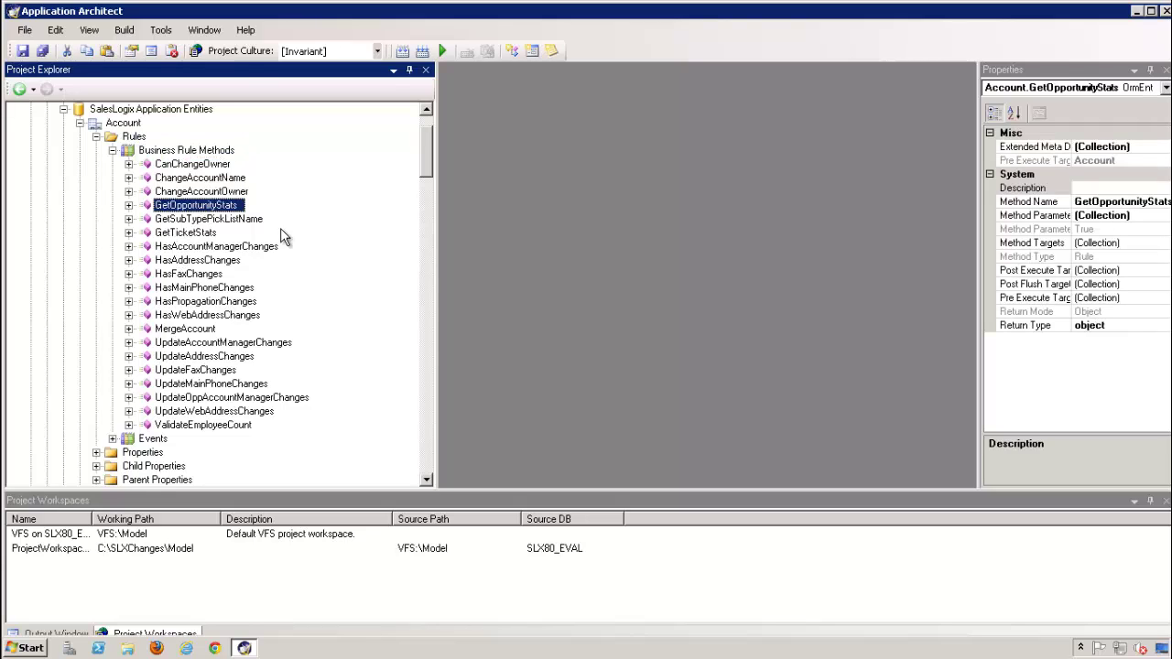
pyautogui.click(220, 221)
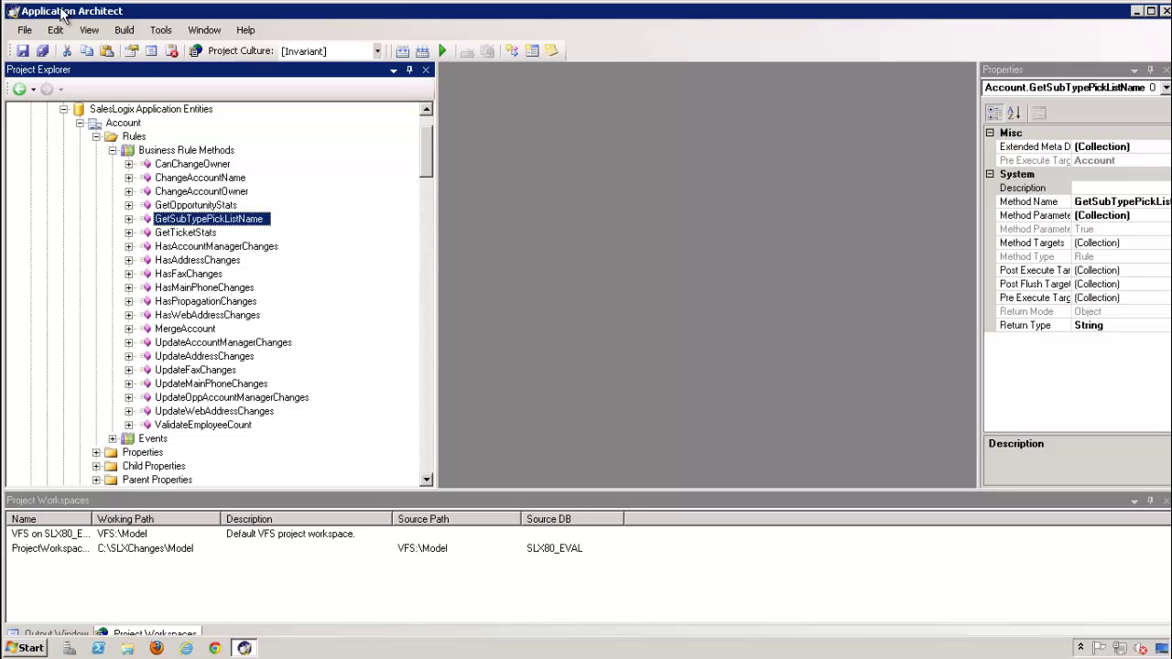
# Inspect Account's OnAfterInsert, OnBeforeUpdate and OnCreate events, then expand its Properties folder
pyautogui.click(112, 150)
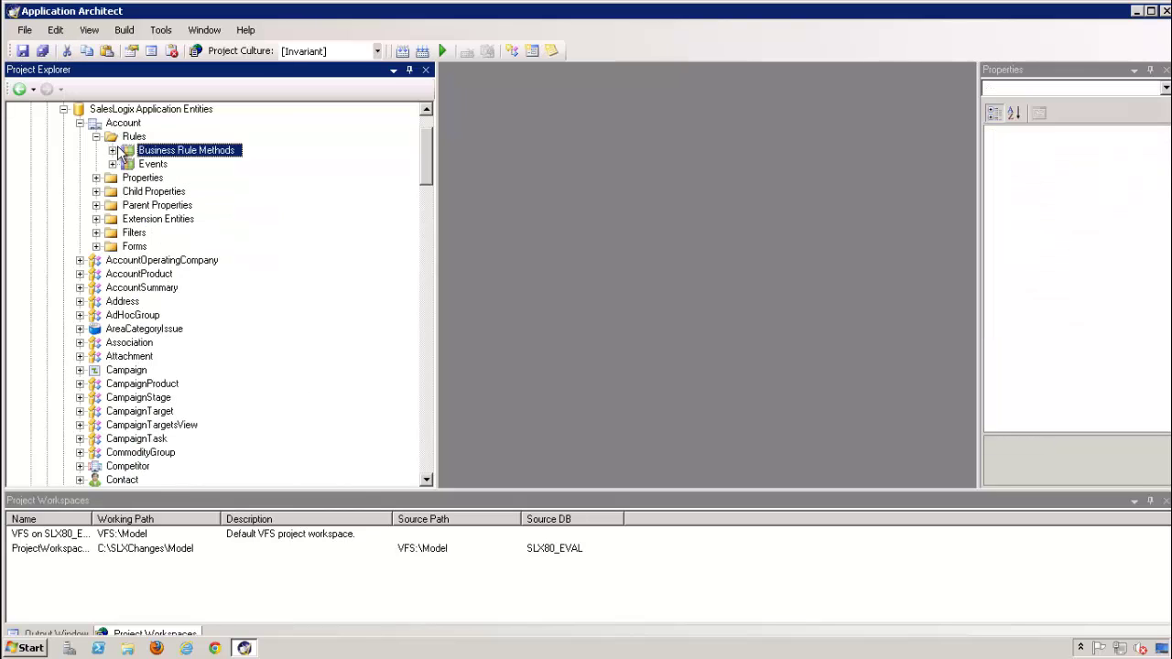
pyautogui.click(112, 164)
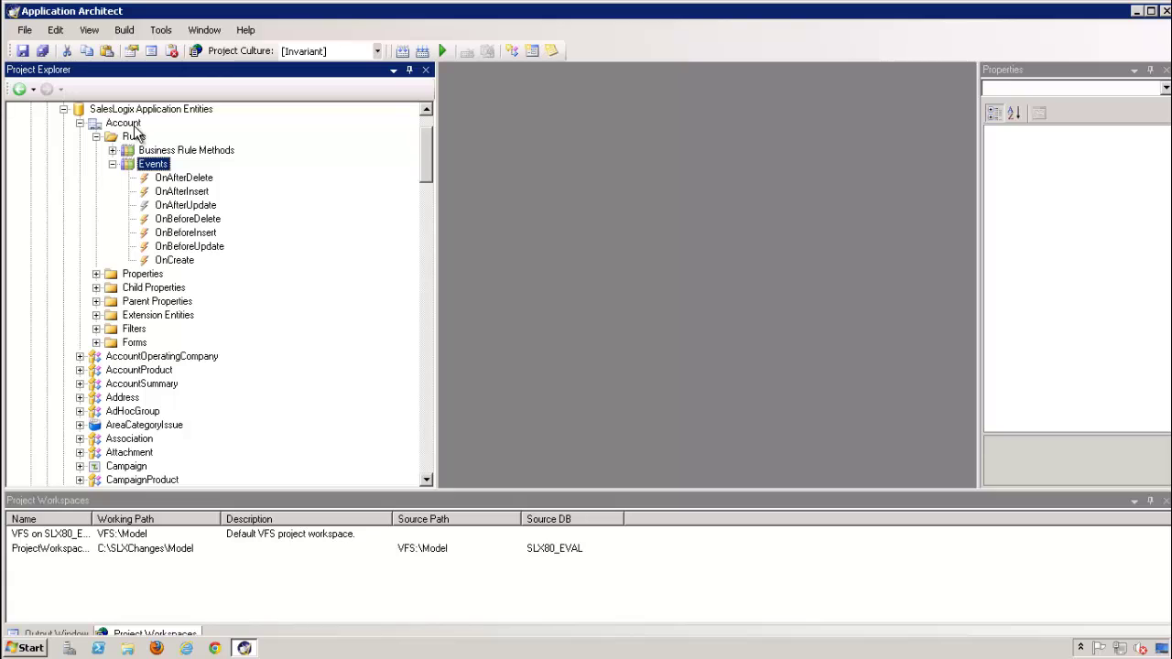
pyautogui.click(194, 193)
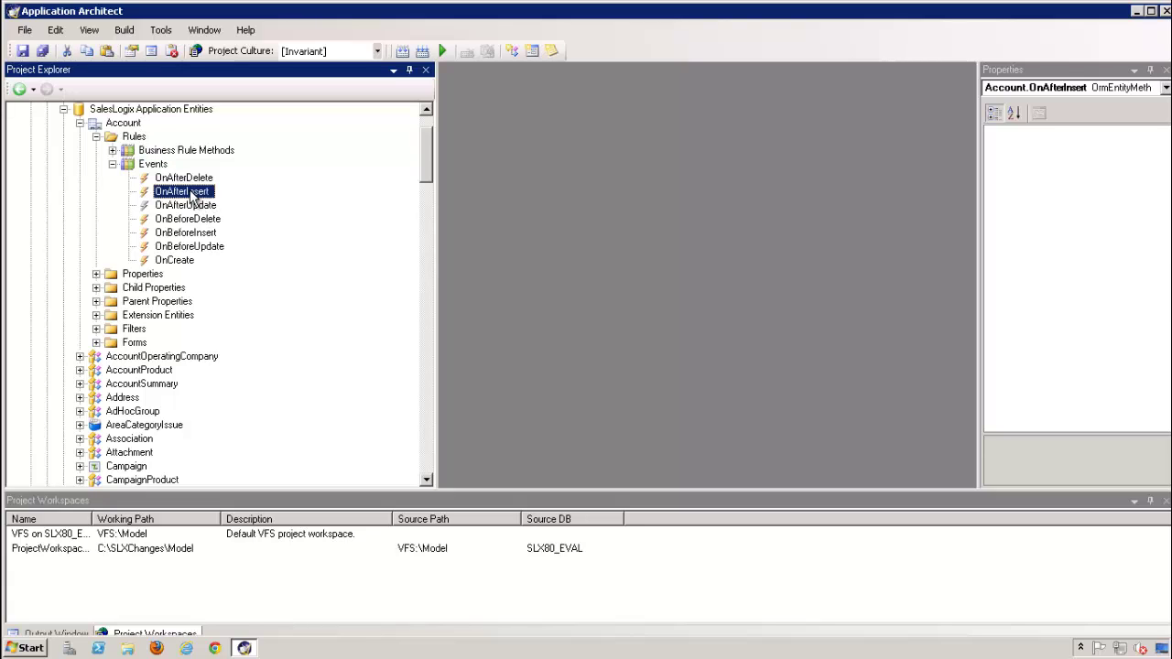
pyautogui.click(179, 247)
pyautogui.click(172, 260)
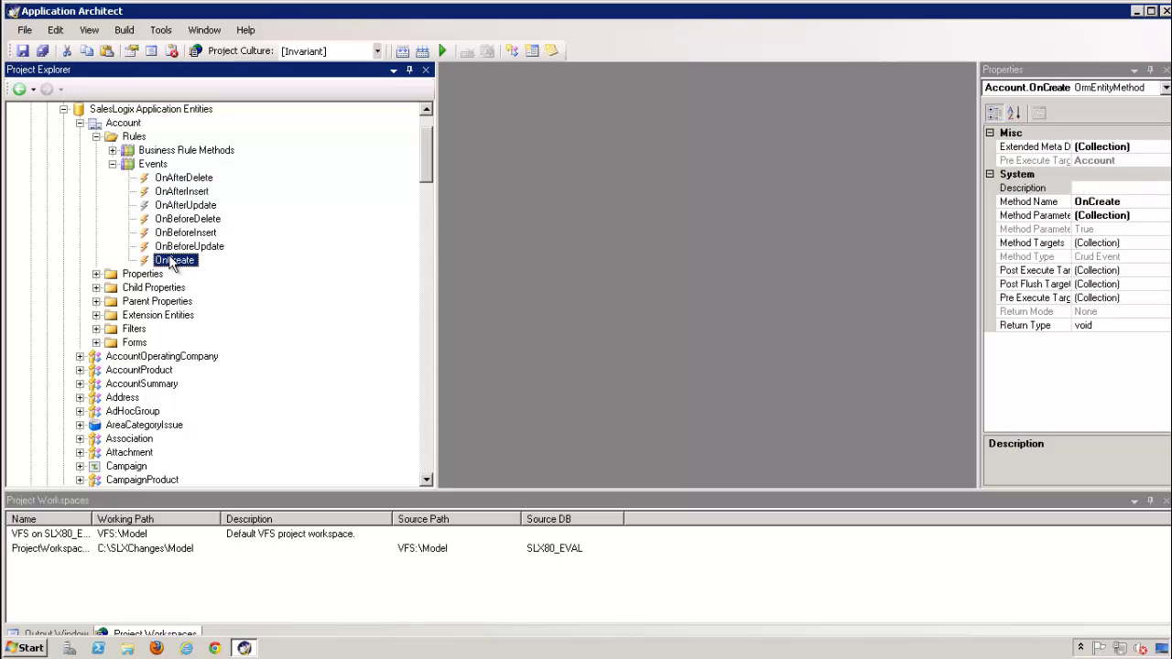
pyautogui.click(174, 274)
pyautogui.click(96, 177)
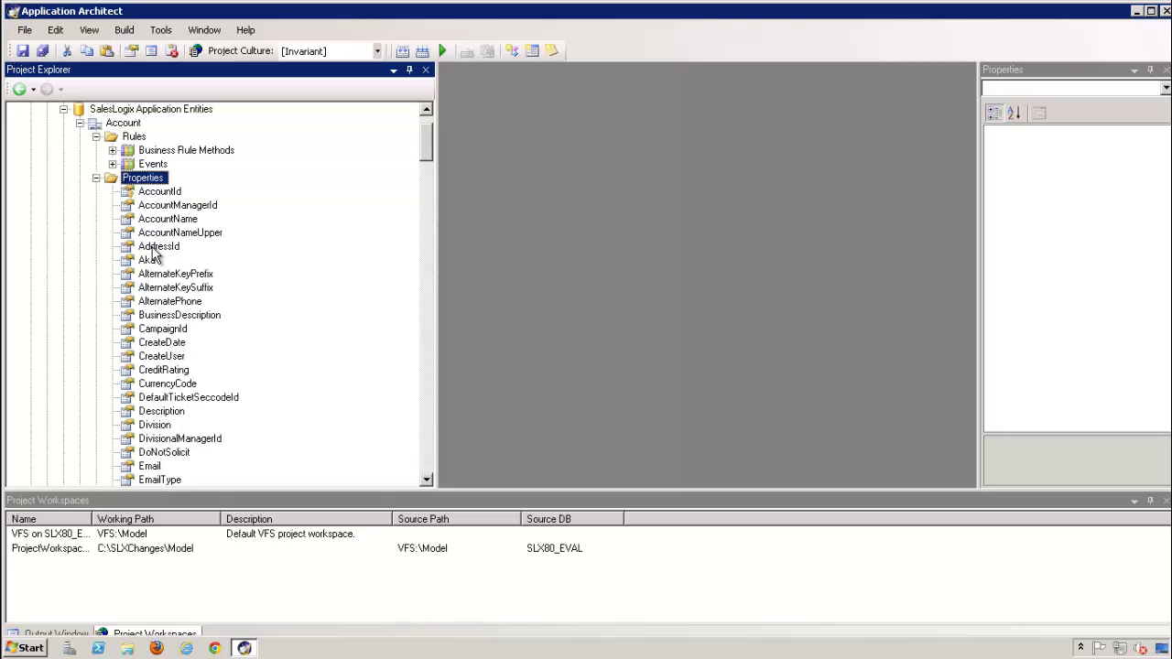
# Scroll through Account's properties, then expand Child Properties and inspect the Contacts relation
pyautogui.scroll(-1, 154, 255)
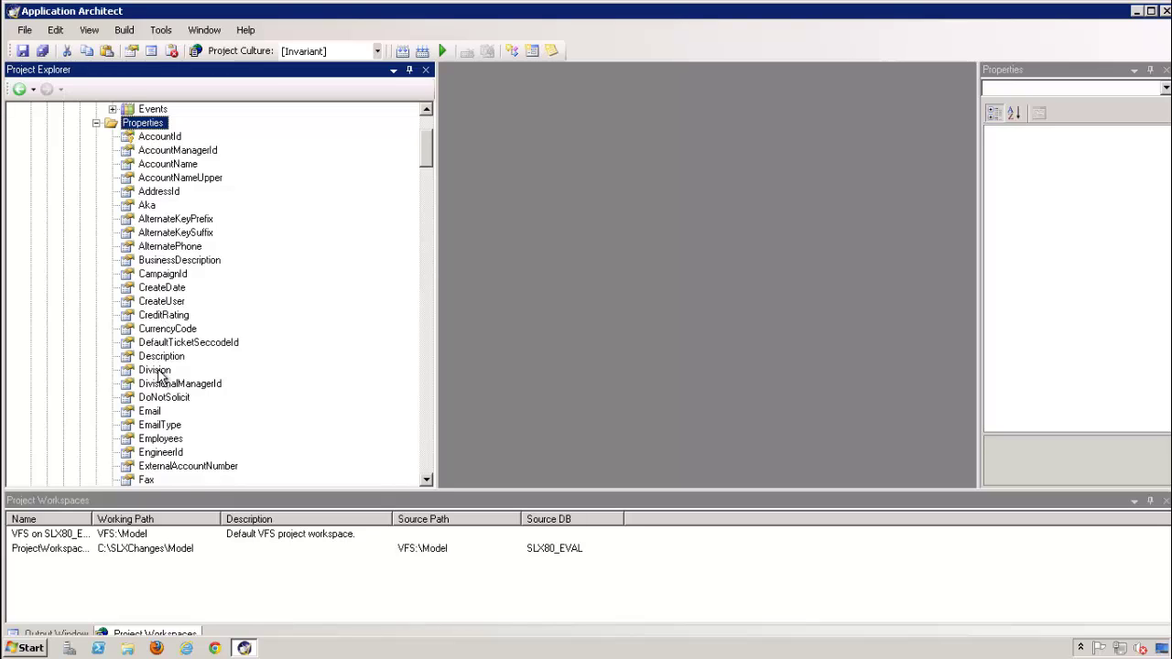
pyautogui.scroll(-2, 158, 375)
pyautogui.scroll(2, 160, 375)
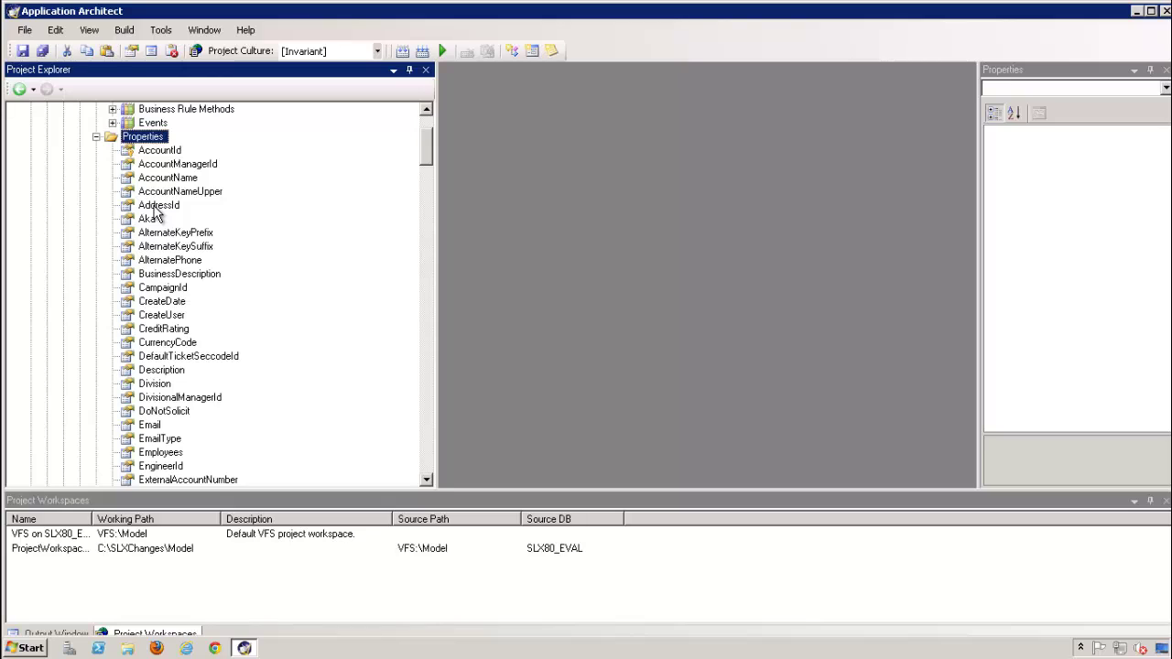
pyautogui.click(96, 137)
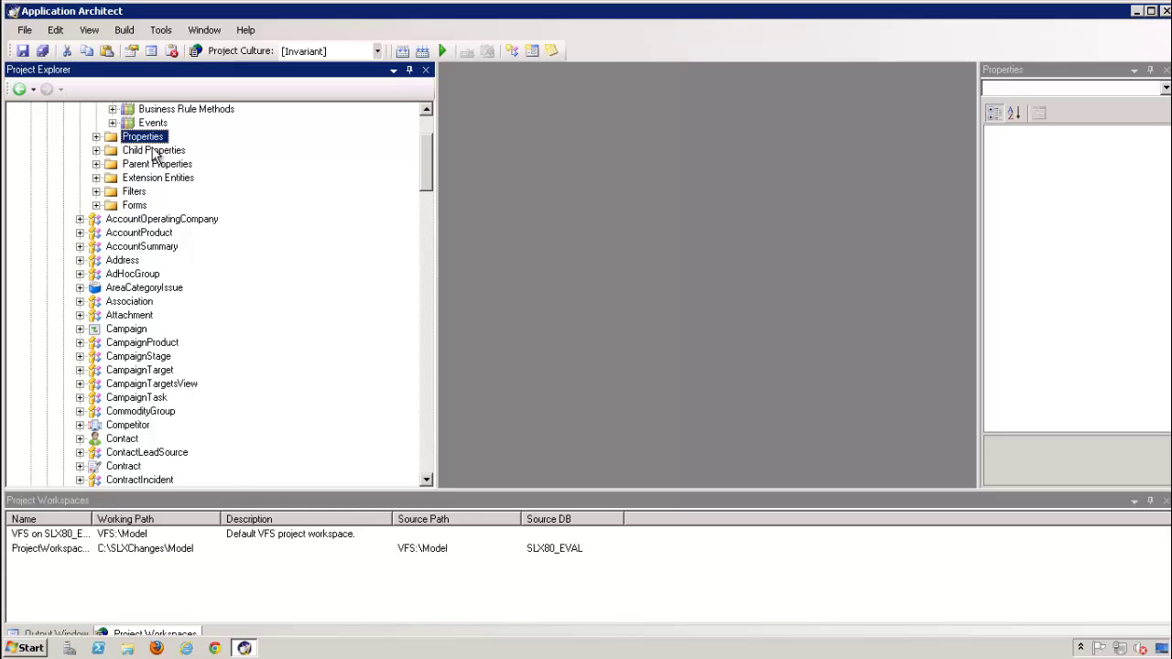
pyautogui.click(96, 150)
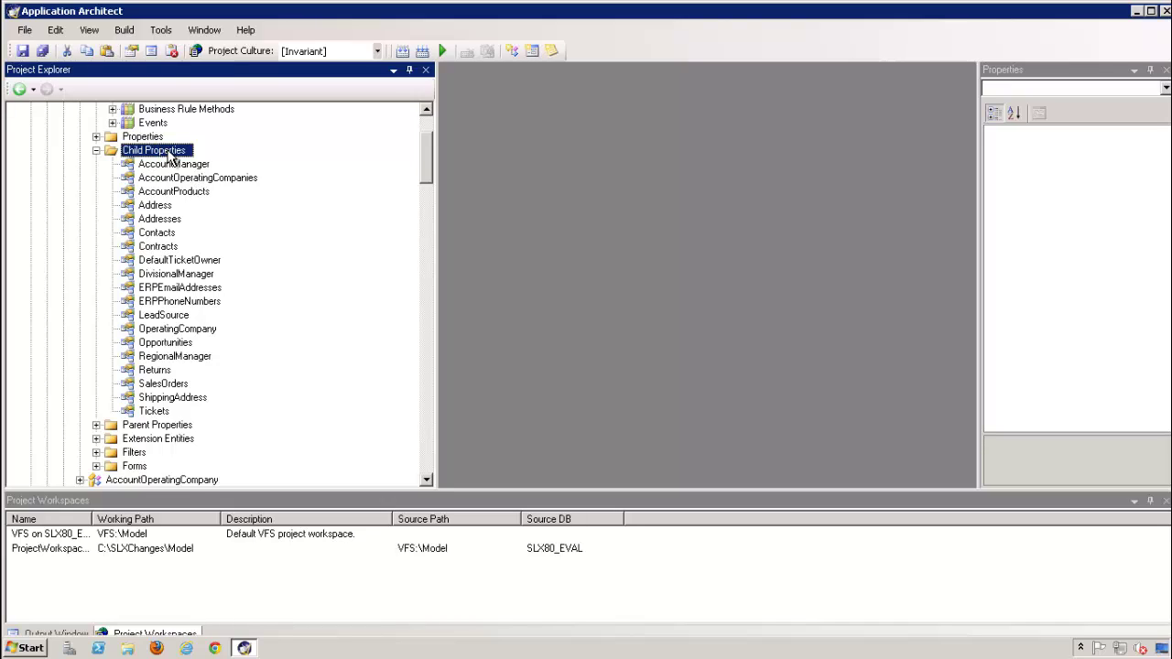
pyautogui.click(158, 235)
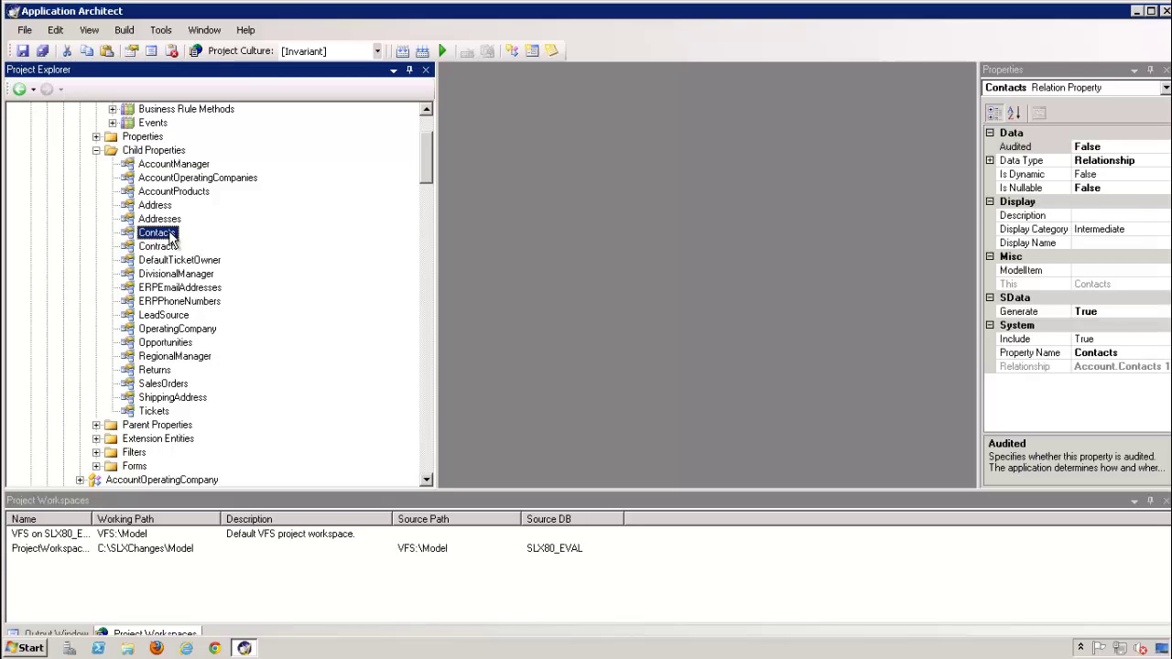
# Collapse Child Properties and inspect the Owner relation under Parent Properties
pyautogui.click(96, 152)
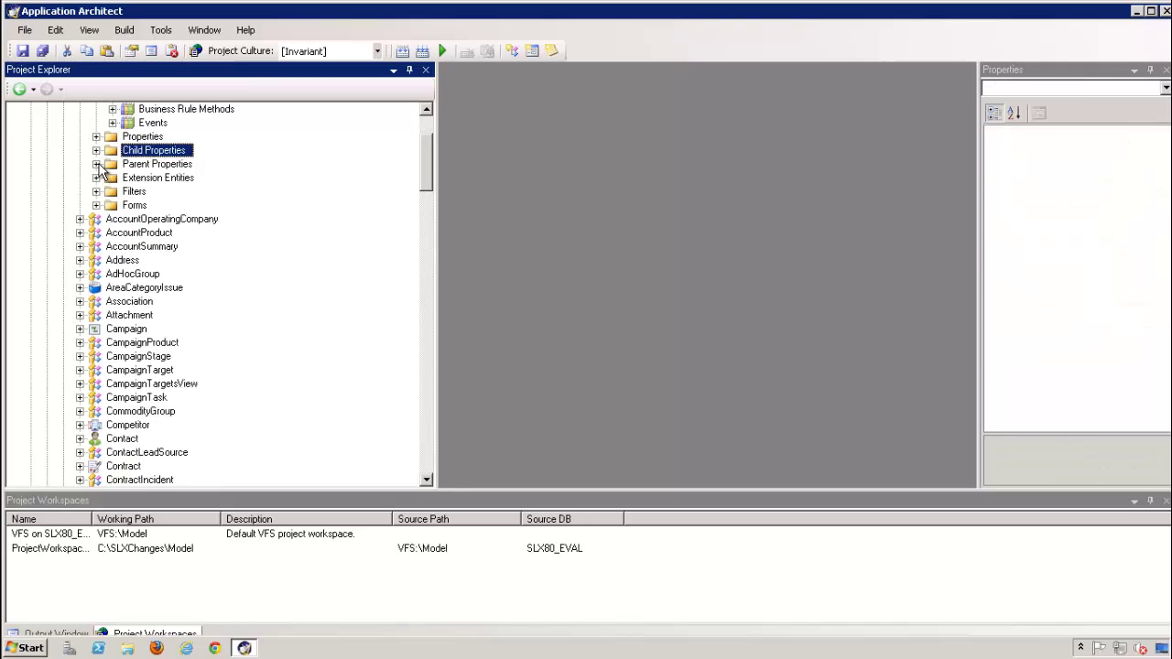
pyautogui.click(97, 165)
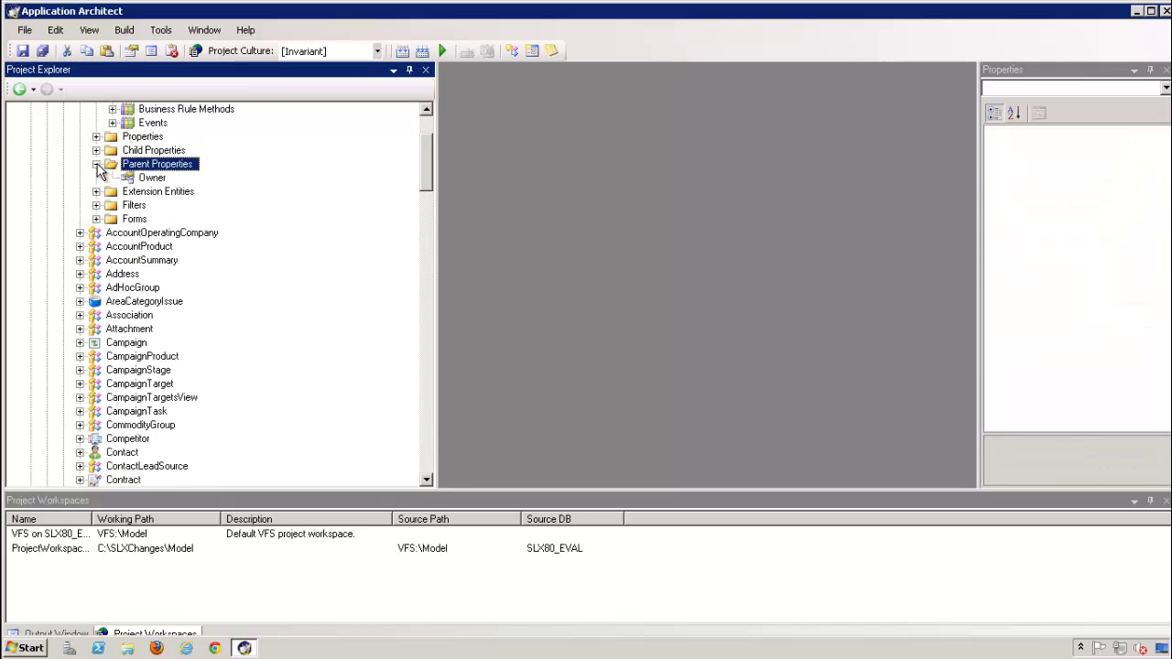
pyautogui.click(152, 179)
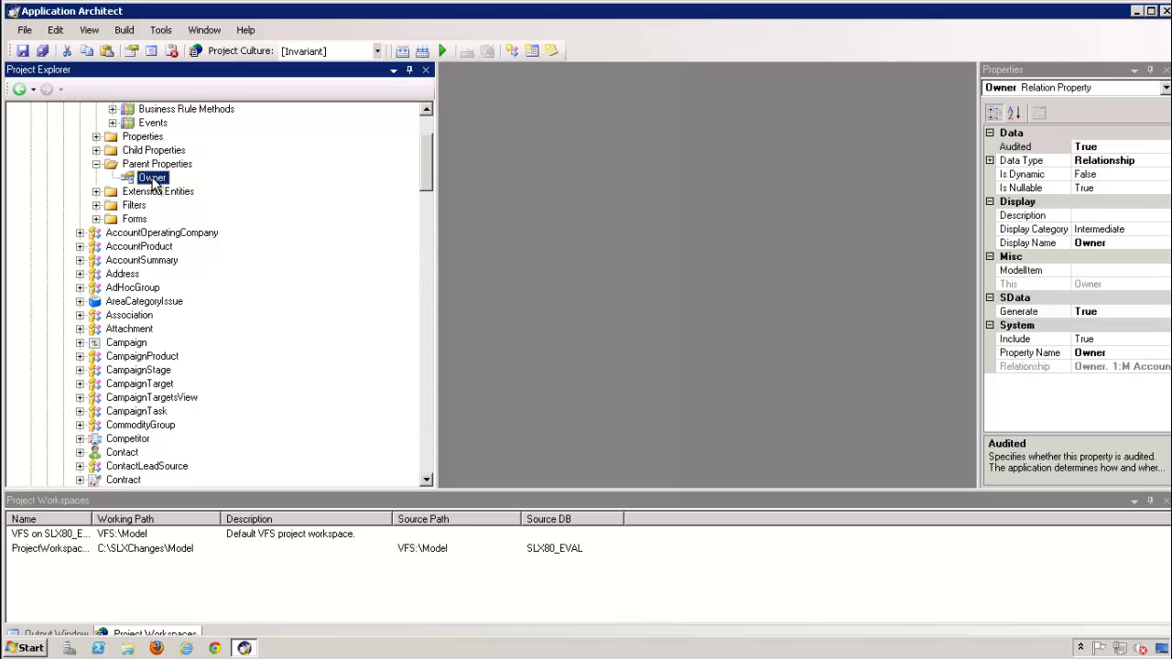
pyautogui.click(96, 163)
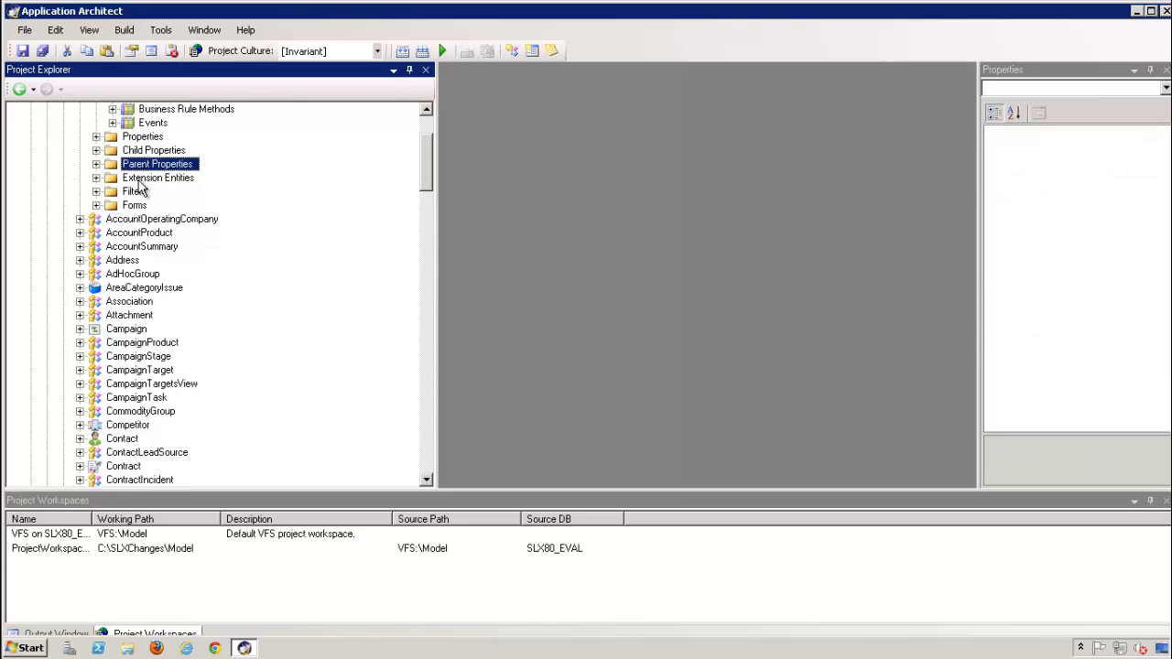
# Peek at Extension Entities, then open the AccountDetails form from the Forms folder in the designer
pyautogui.click(97, 179)
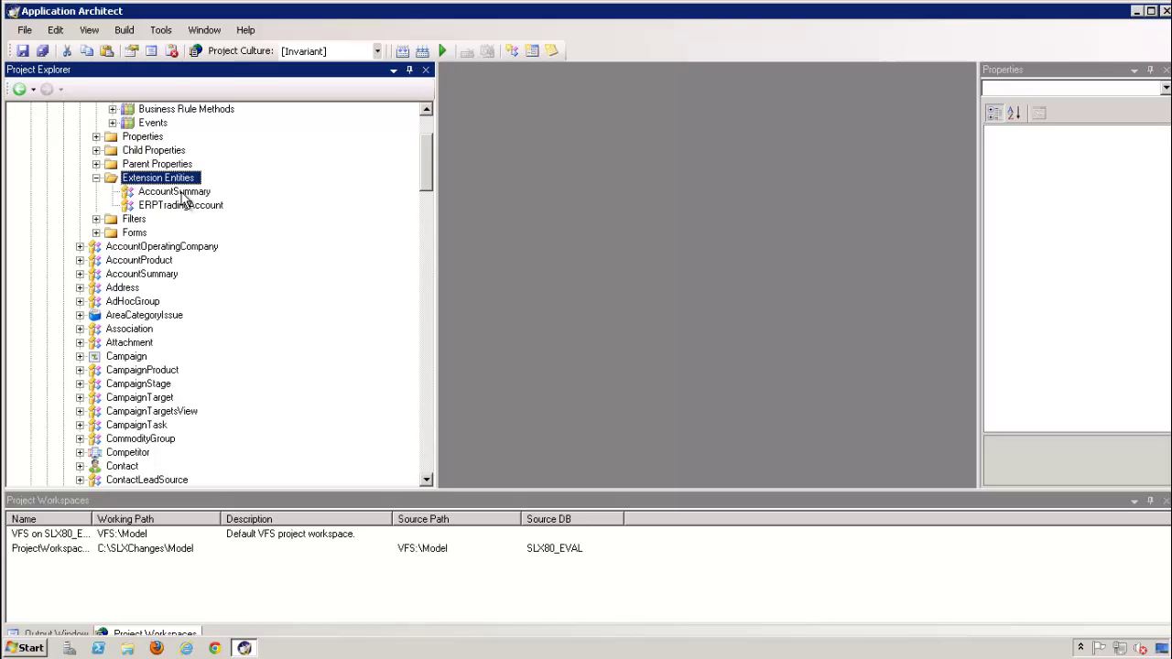
pyautogui.click(96, 177)
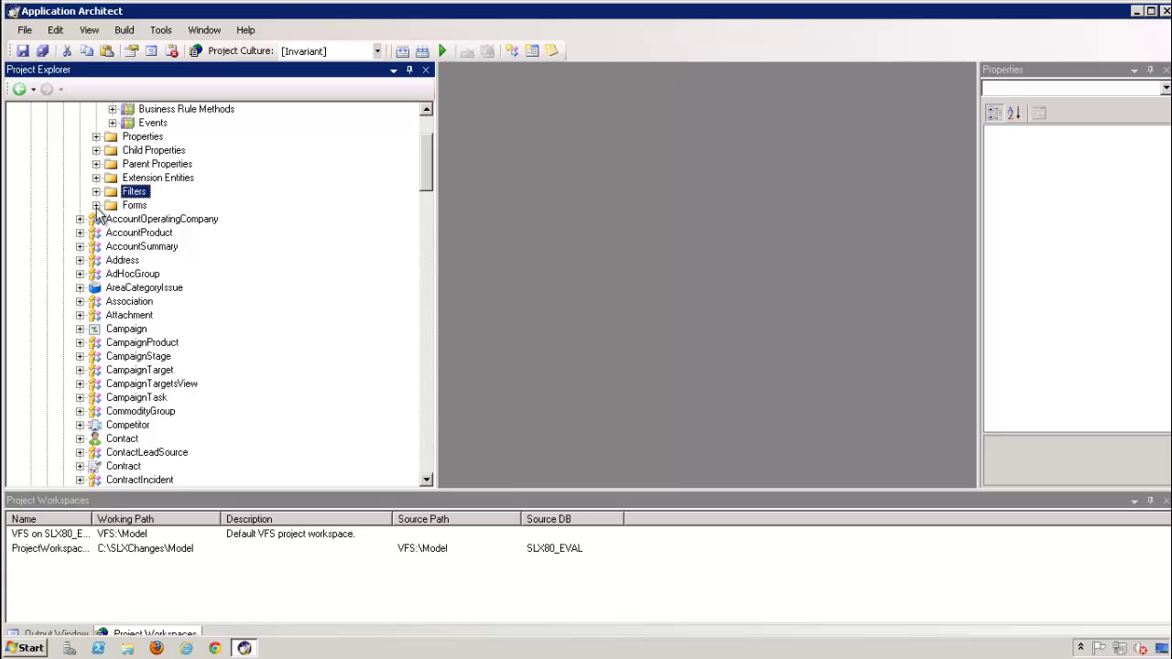
pyautogui.click(96, 205)
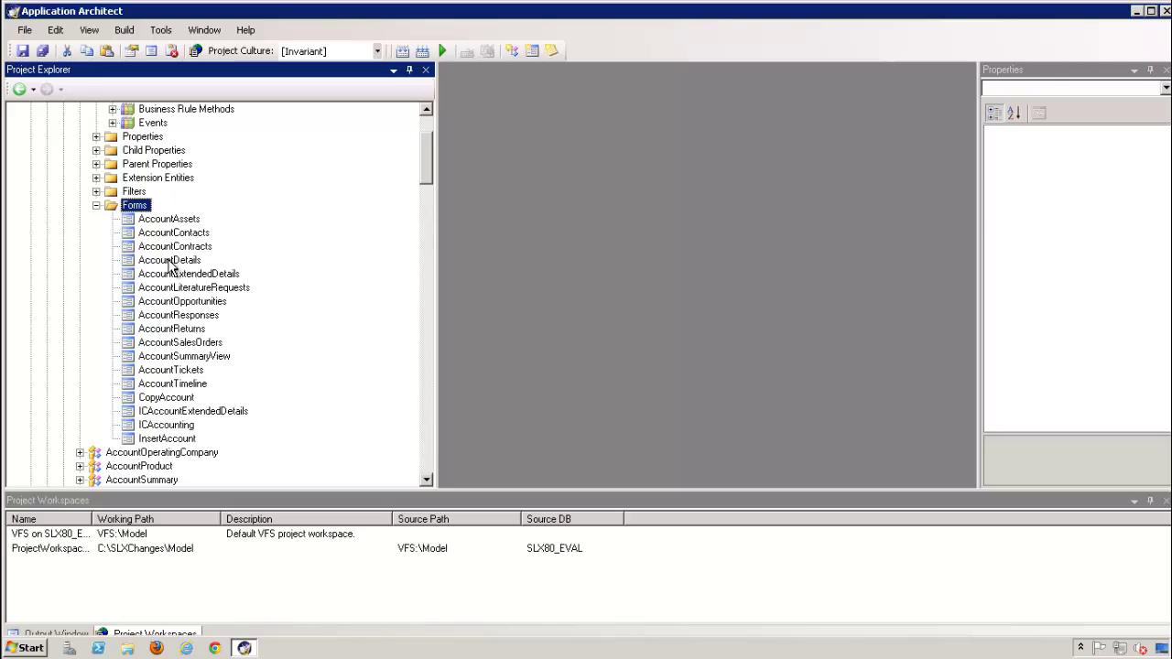
pyautogui.doubleClick(169, 261)
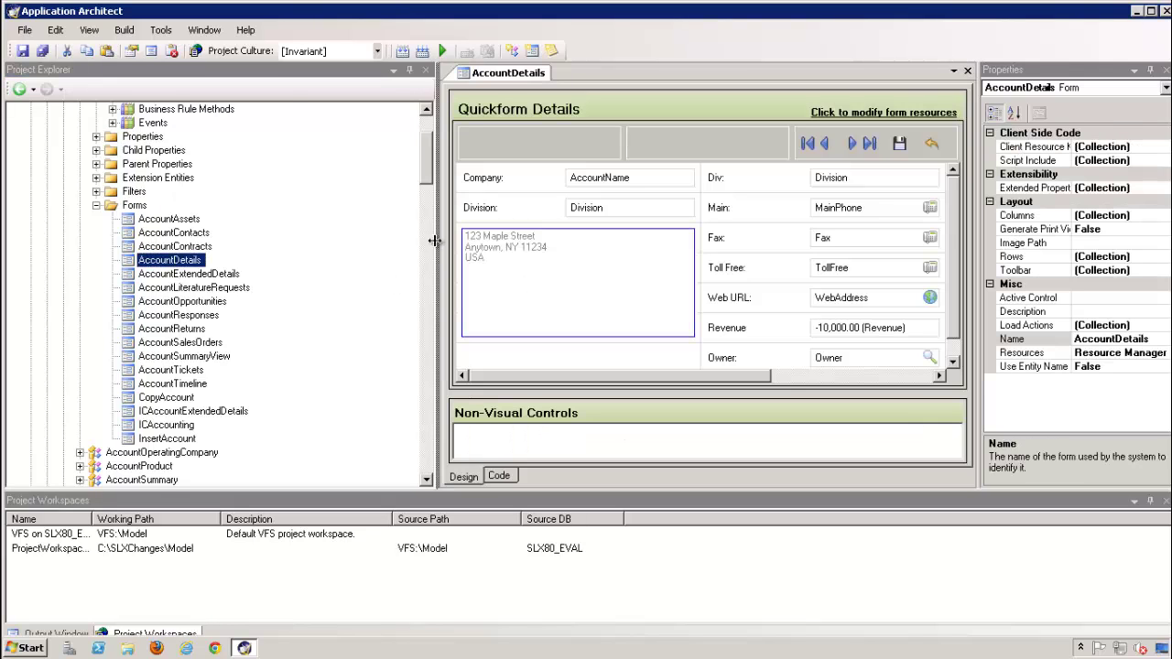
# Narrow Project Explorer and inspect the Toll Free and Div fields on the AccountDetails form
pyautogui.moveTo(435, 240); pyautogui.dragTo(157, 240)
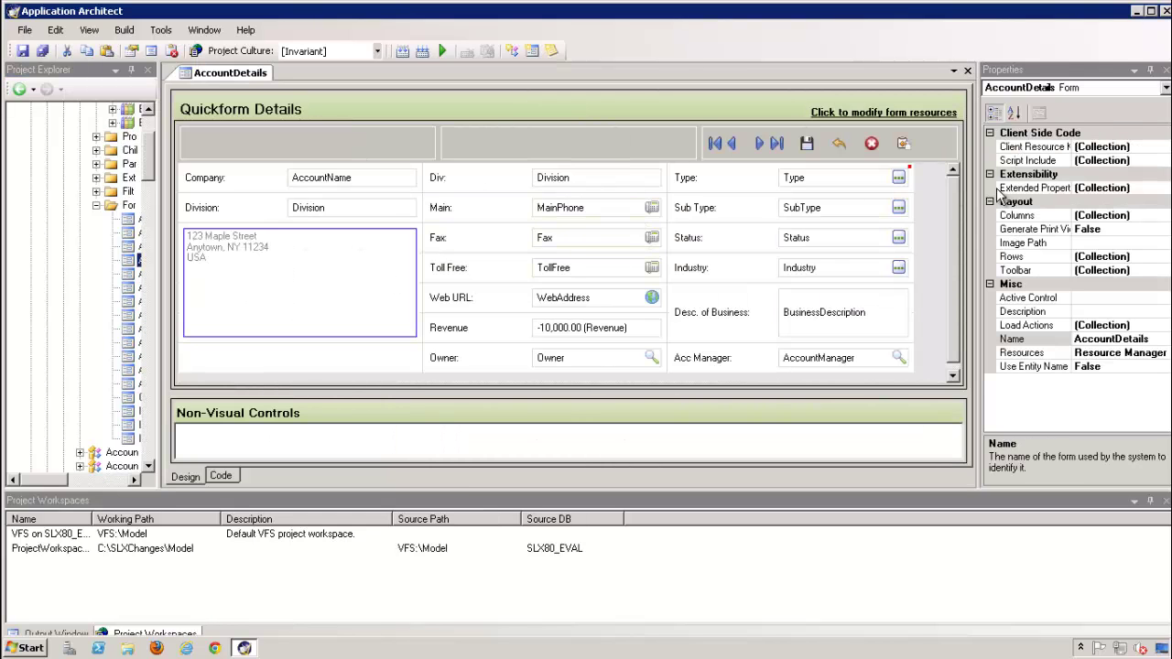
pyautogui.scroll(-1, 953, 300)
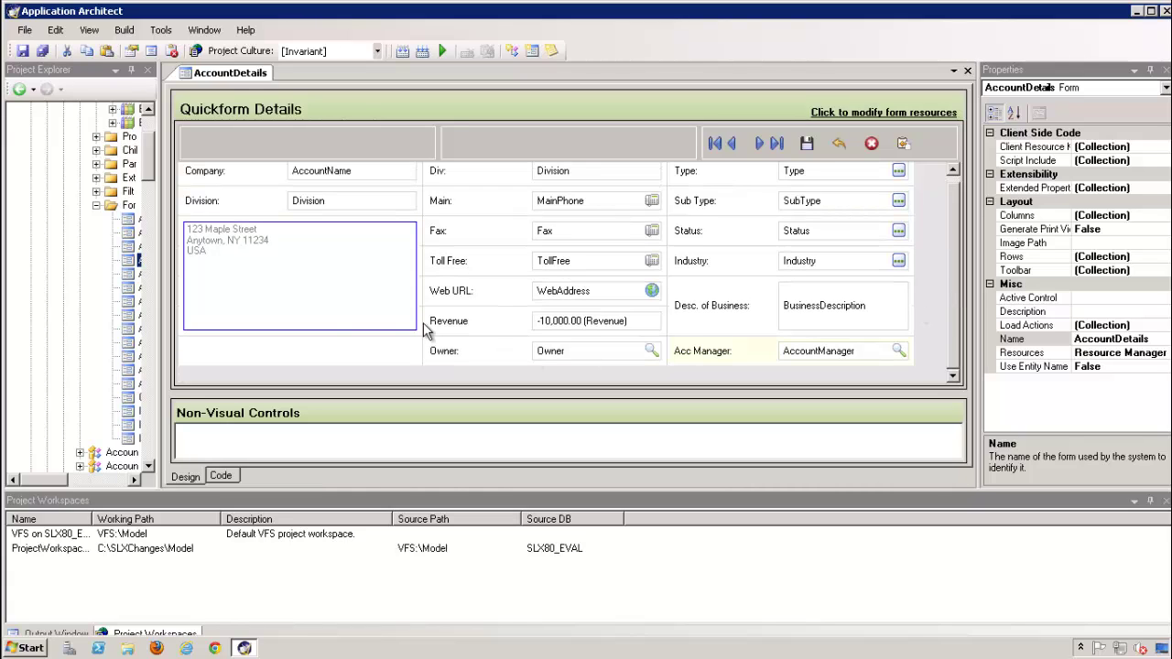
pyautogui.click(567, 270)
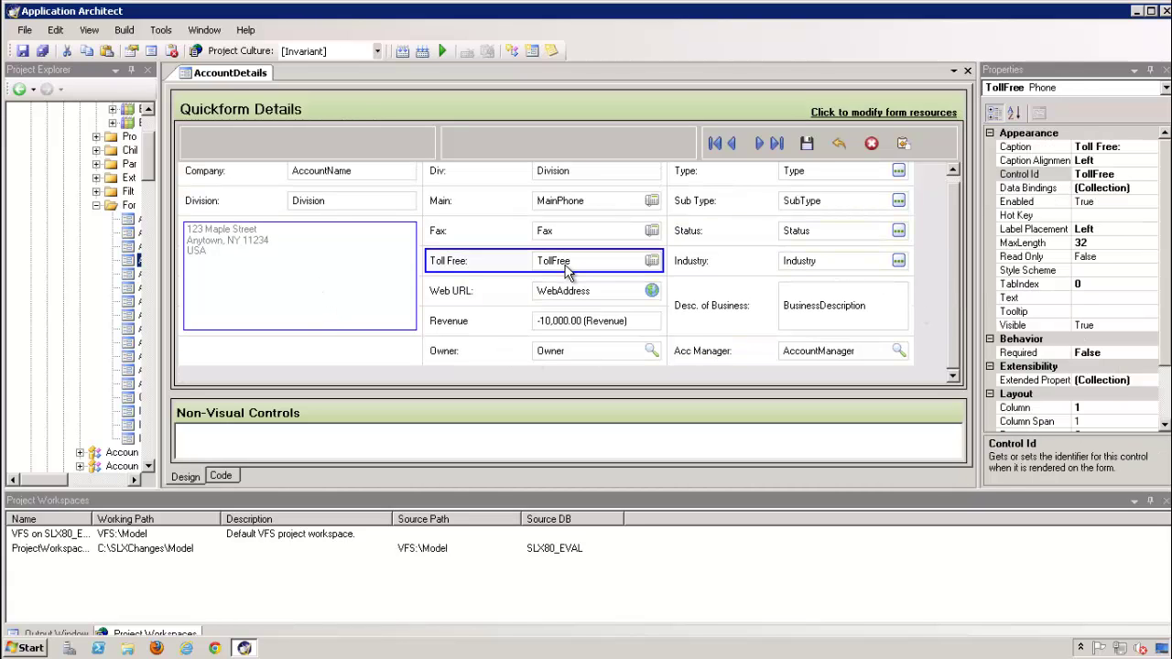
pyautogui.click(568, 171)
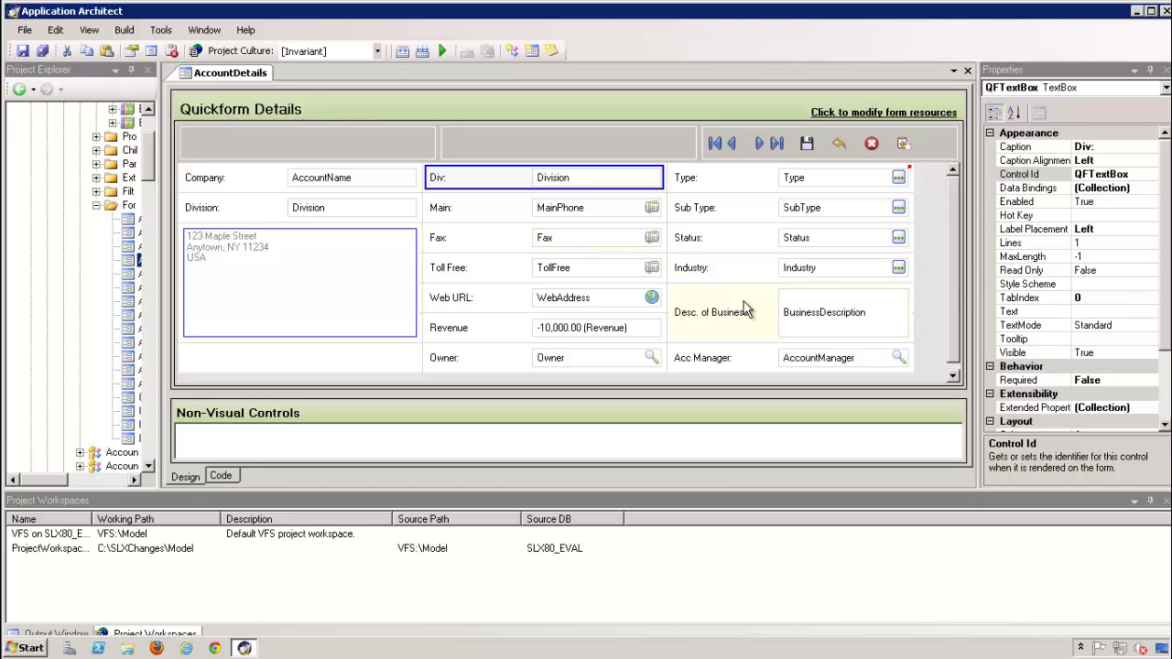
# Close the AccountDetails designer and widen the project tree
pyautogui.click(967, 71)
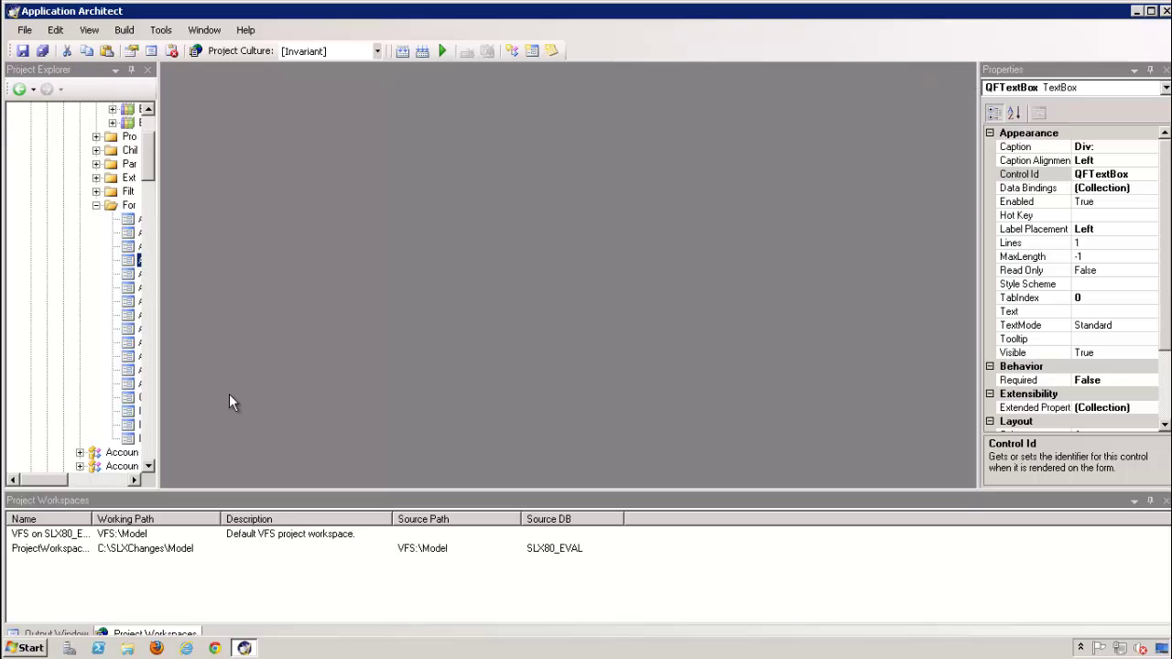
pyautogui.click(157, 303)
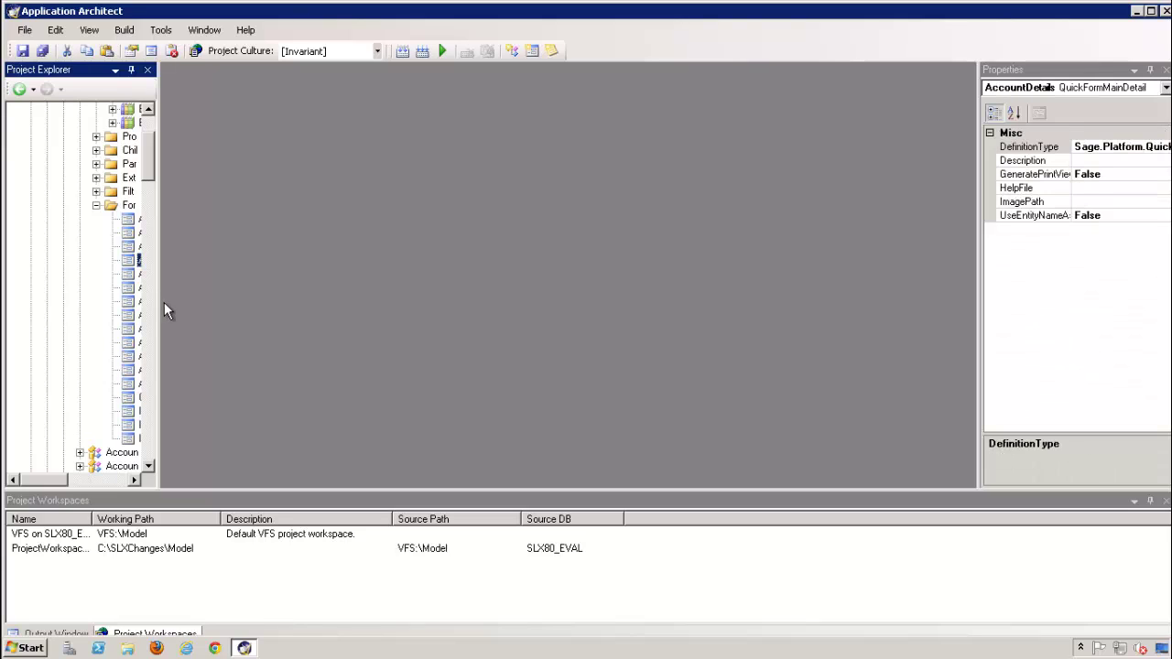
pyautogui.moveTo(158, 305); pyautogui.dragTo(305, 314)
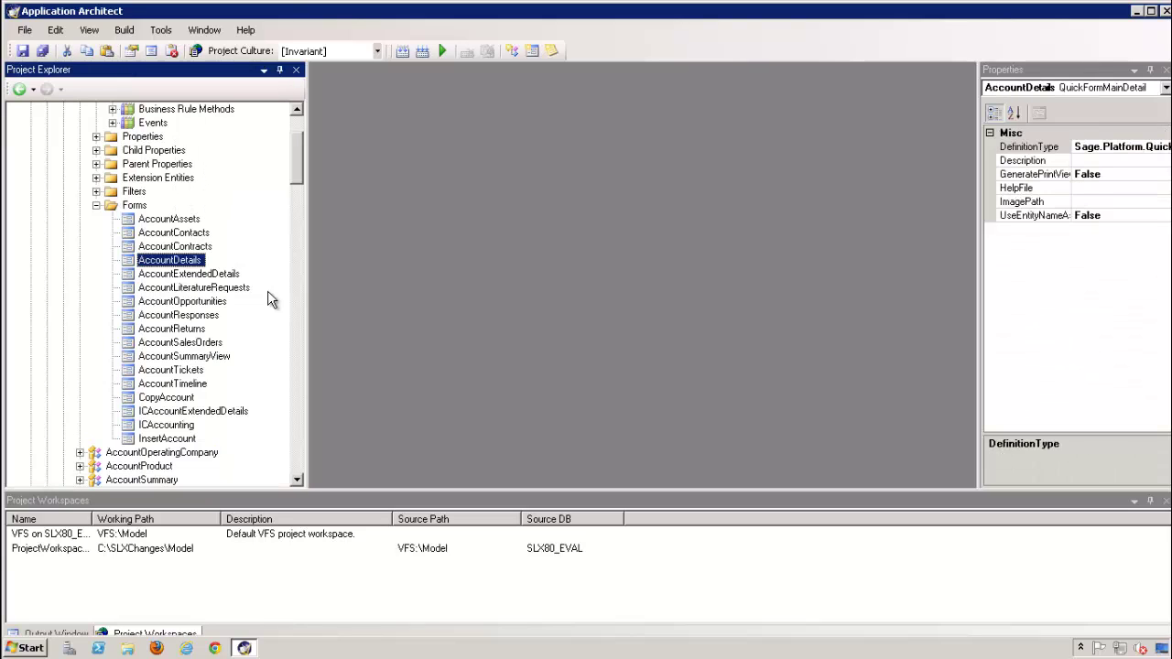
# Collapse Forms and Account, then bring up the SalesLogix Application Entities context menu
pyautogui.click(96, 205)
pyautogui.moveTo(300, 162); pyautogui.dragTo(301, 108)
pyautogui.click(80, 192)
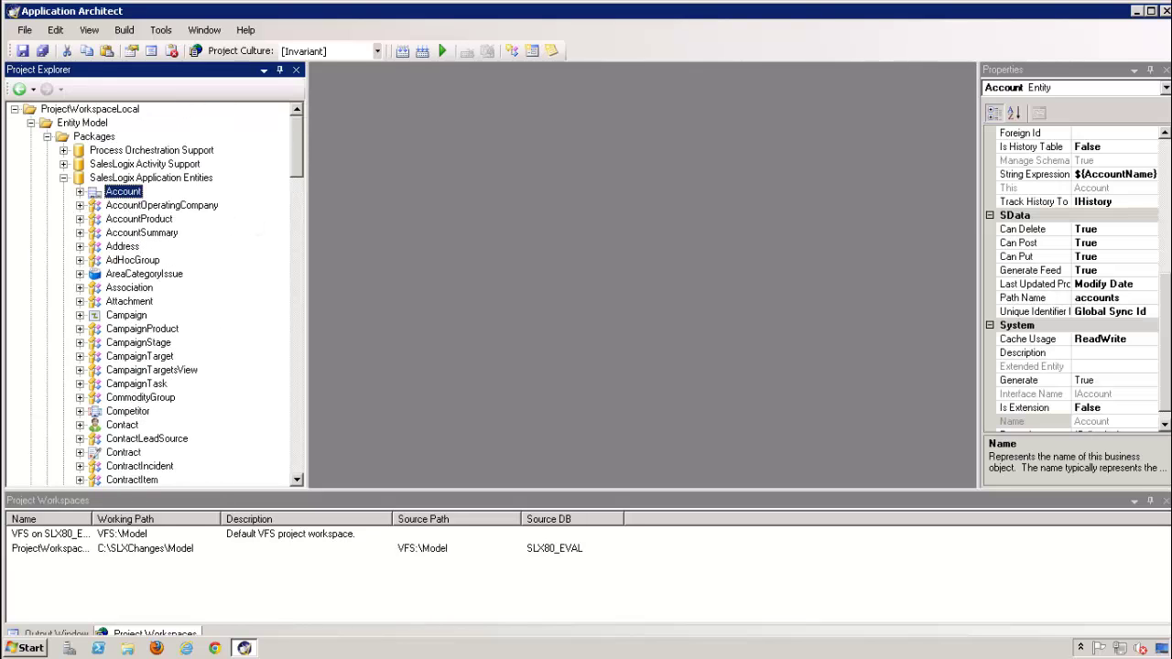
pyautogui.click(64, 179)
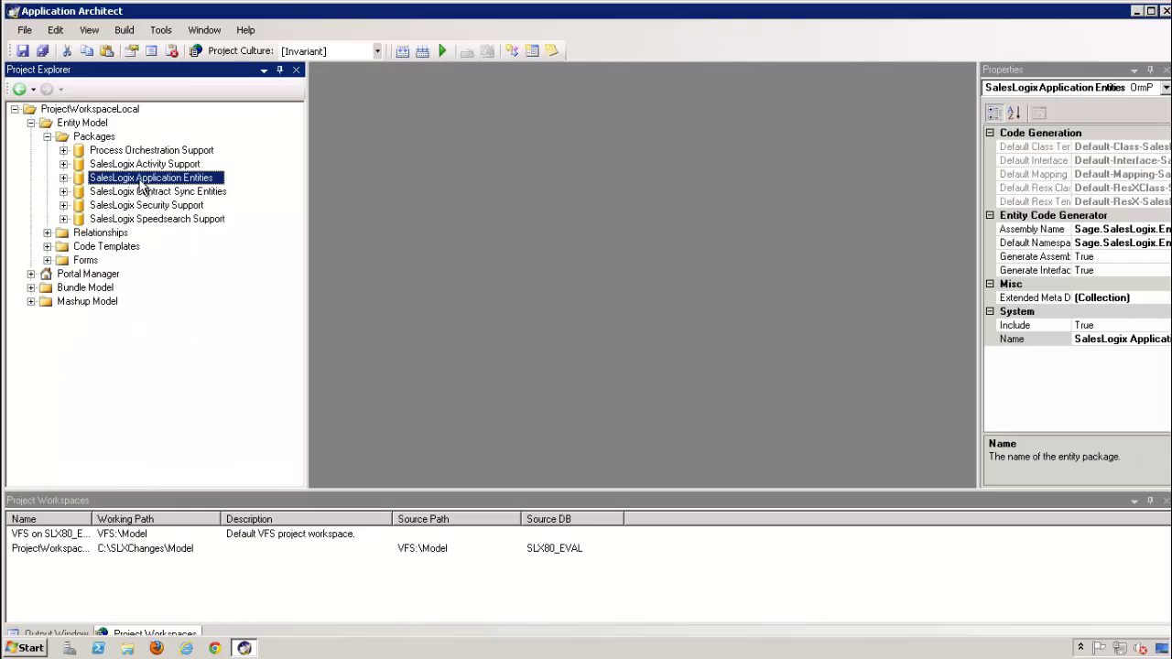
pyautogui.click(64, 179)
pyautogui.rightClick(165, 179)
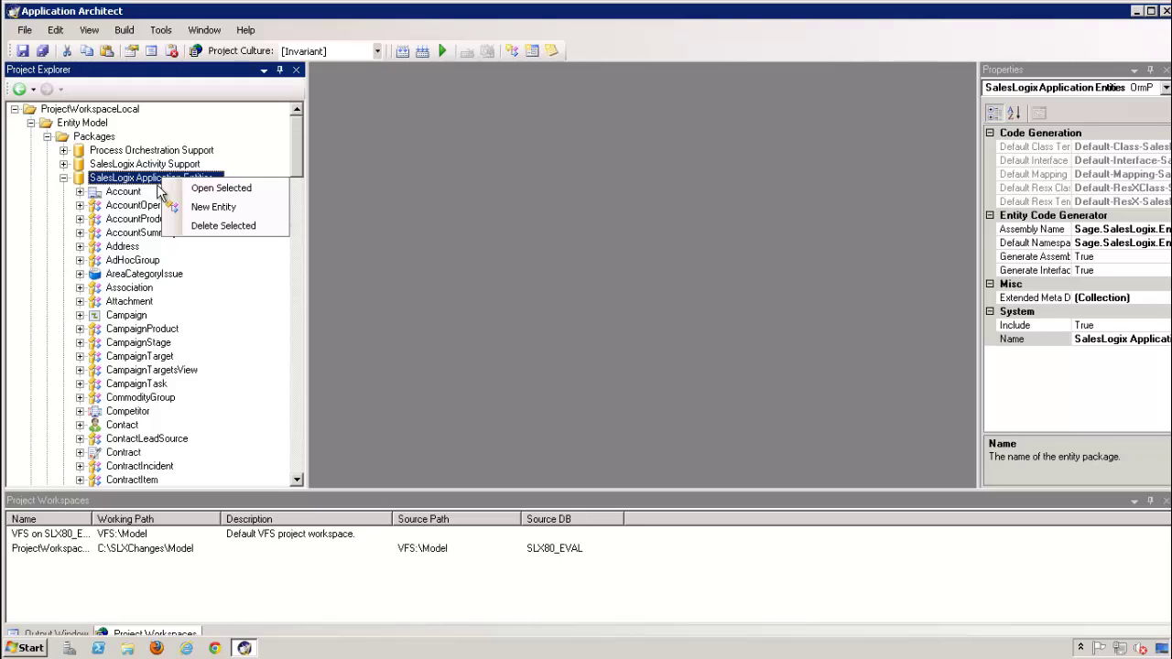
# Start a New Entity with 'Create a business entity and a new table' and advance
pyautogui.click(212, 209)
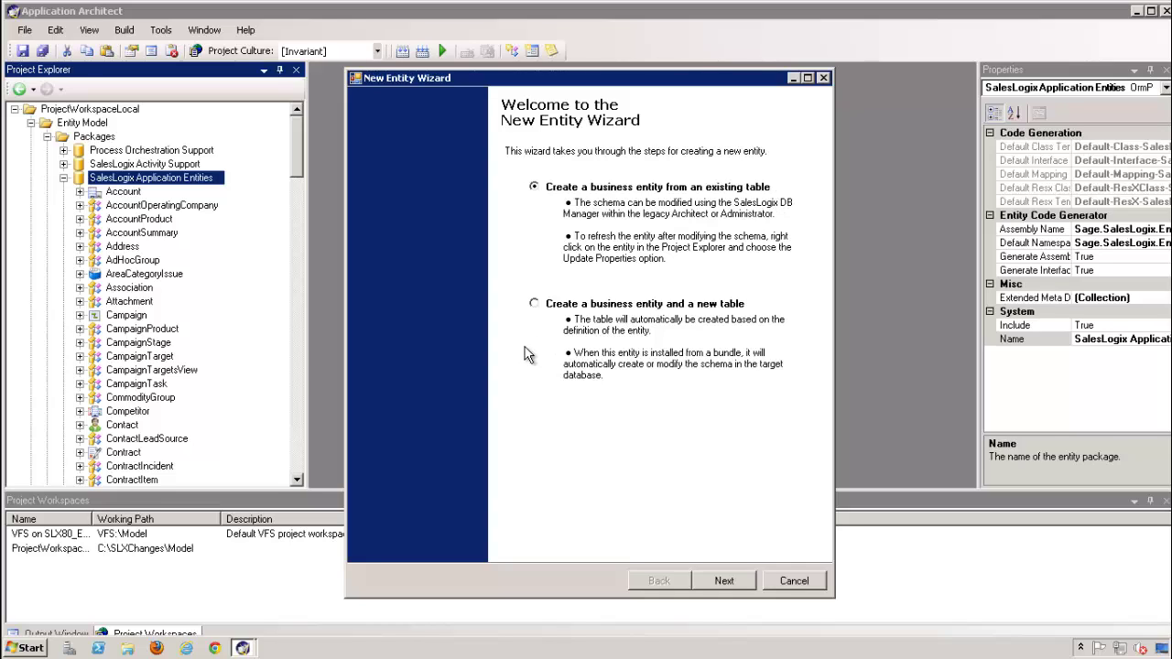
pyautogui.click(578, 311)
pyautogui.click(724, 581)
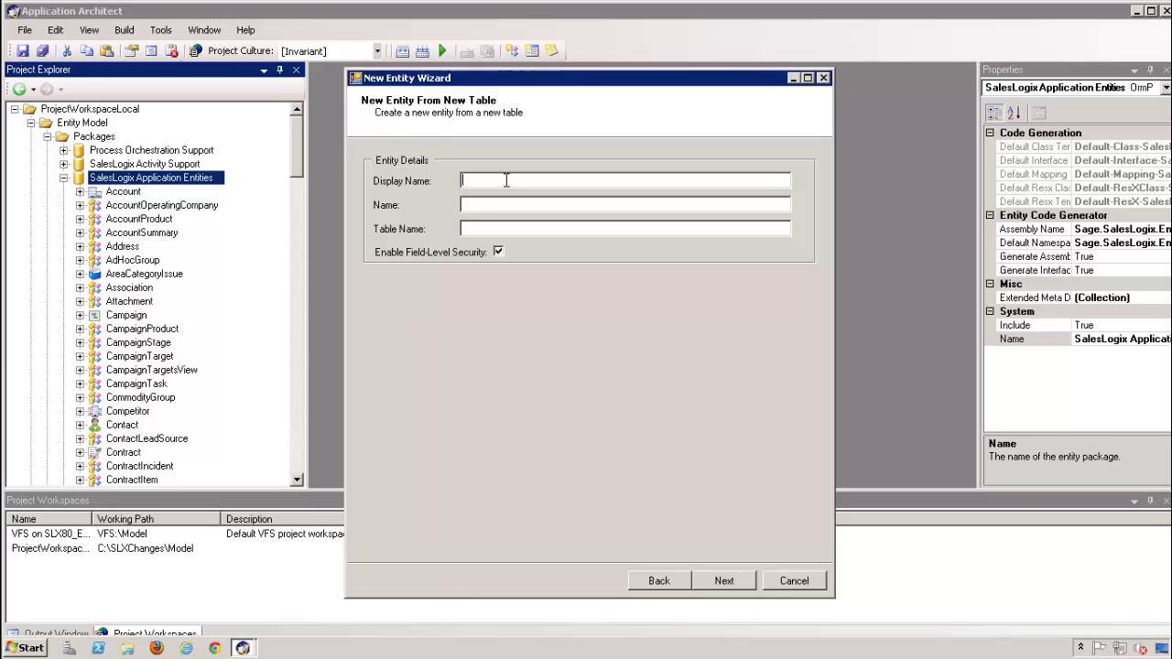
# Enter display name TestEntity, auto-filling Name and table TESTENTITY, and advance to Primary Relationship
pyautogui.write('TestEntity')
pyautogui.press('Tab')
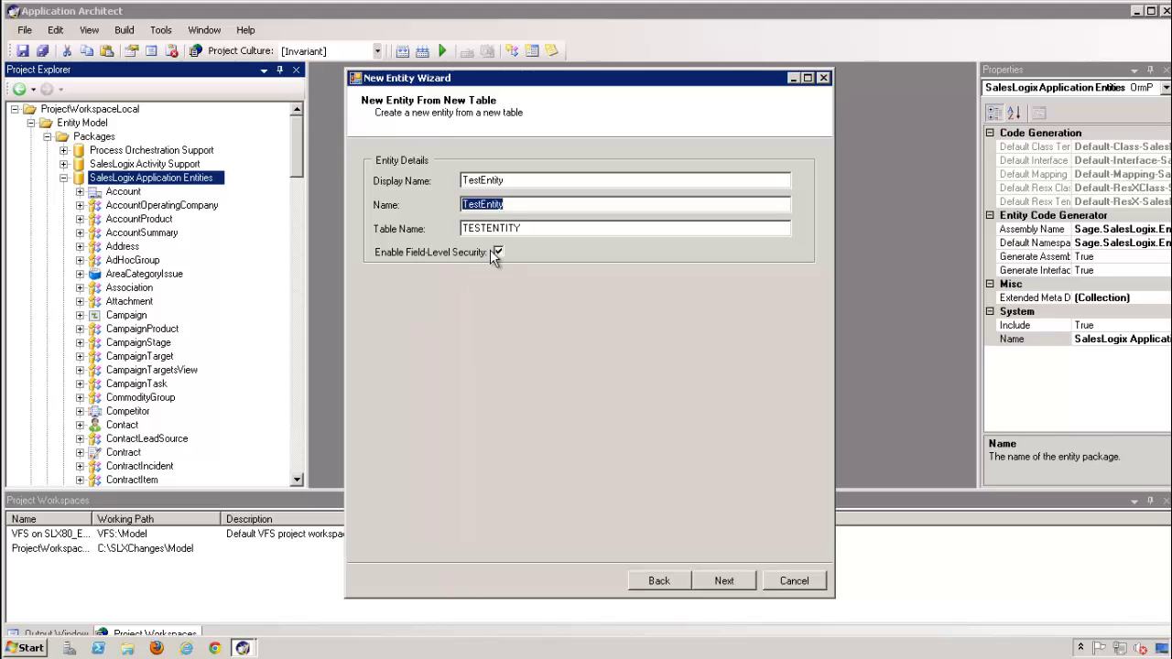
pyautogui.click(721, 582)
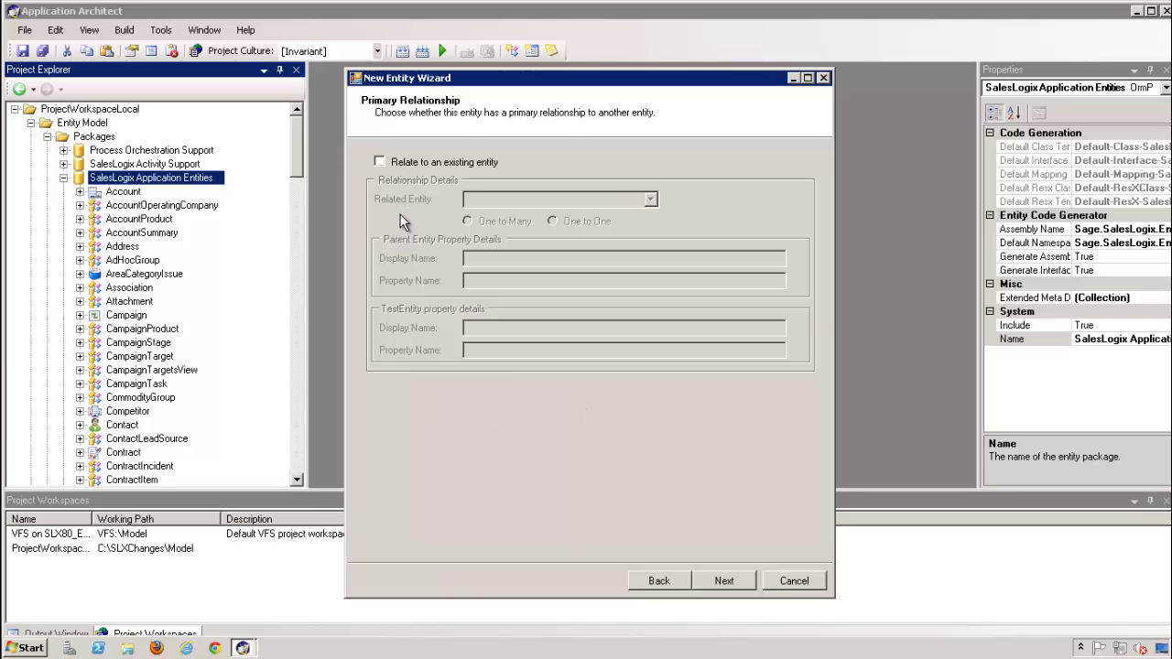
# Relate TestEntity to Account as one-to-many and continue to the properties page
pyautogui.click(405, 161)
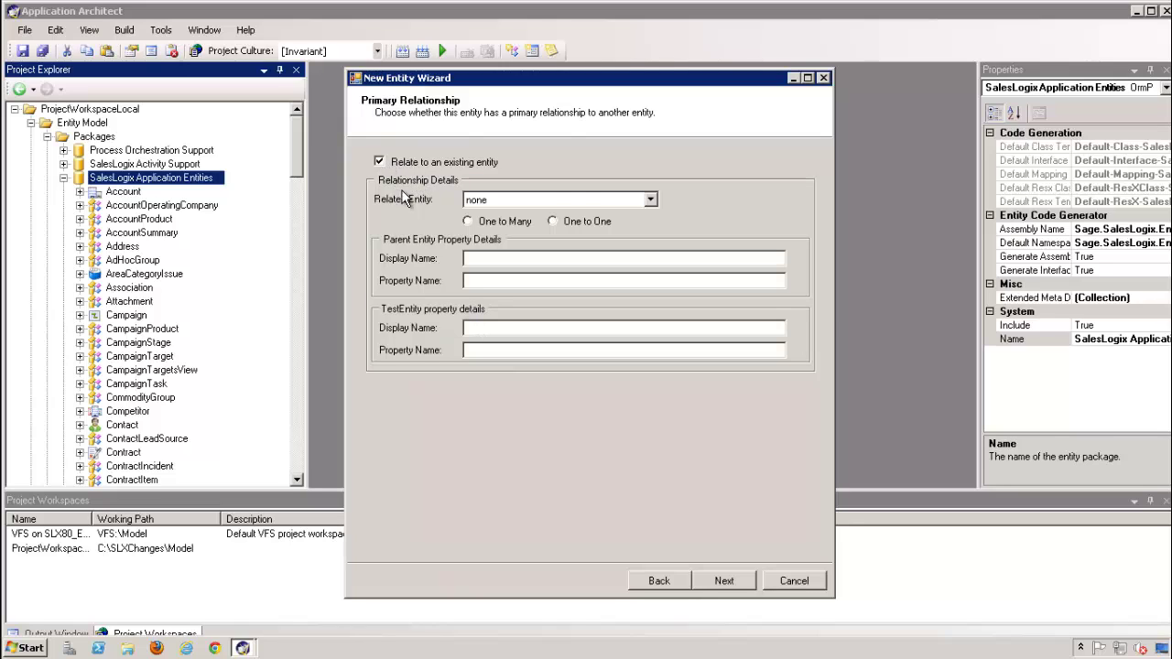
pyautogui.click(648, 201)
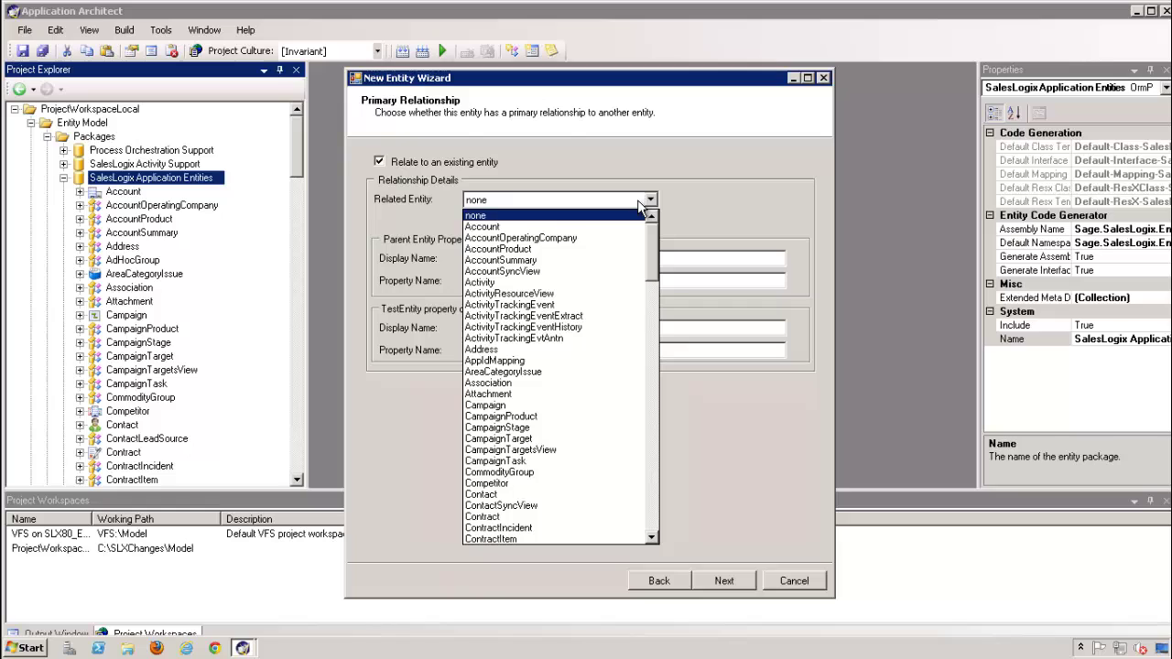
pyautogui.click(540, 228)
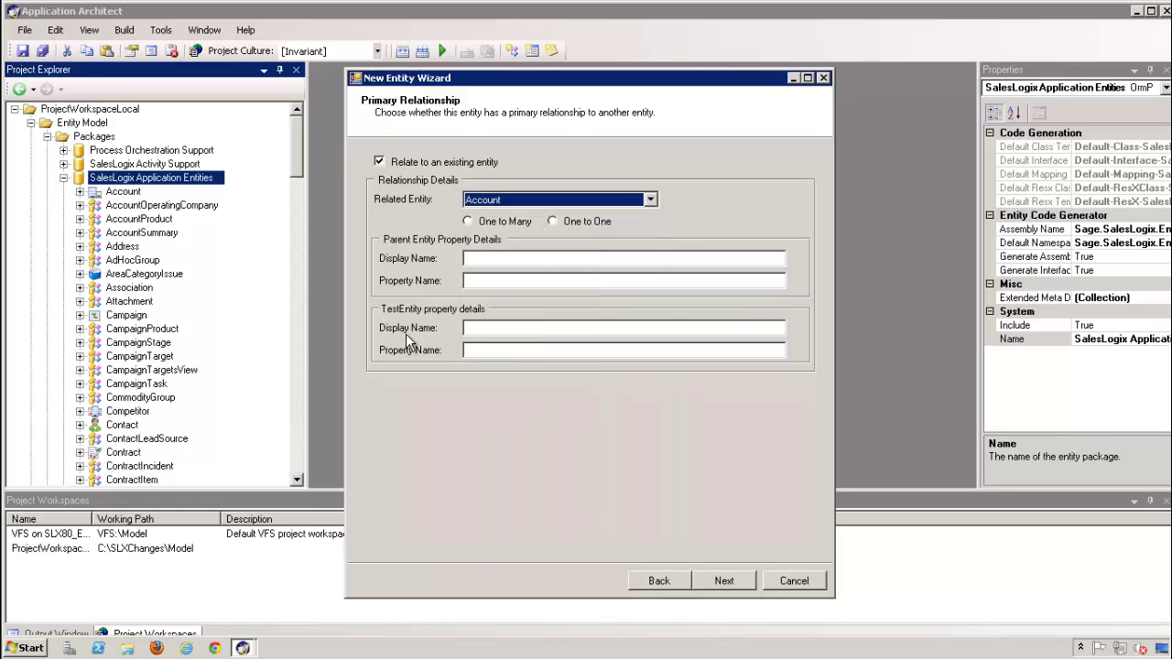
pyautogui.click(485, 221)
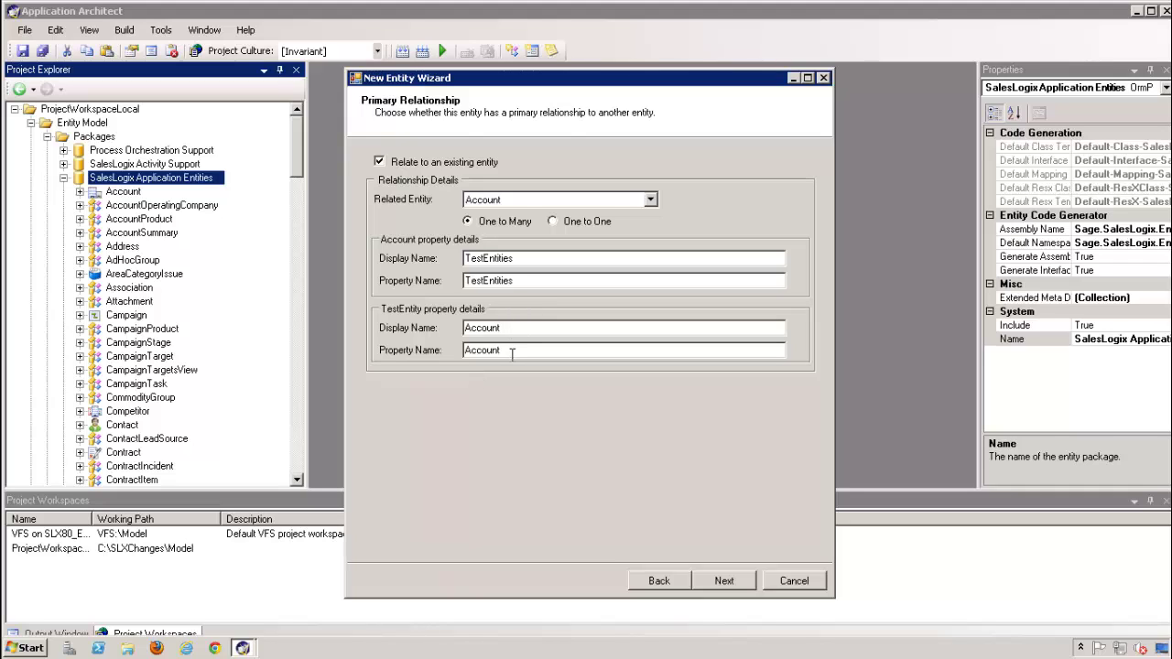
pyautogui.click(726, 581)
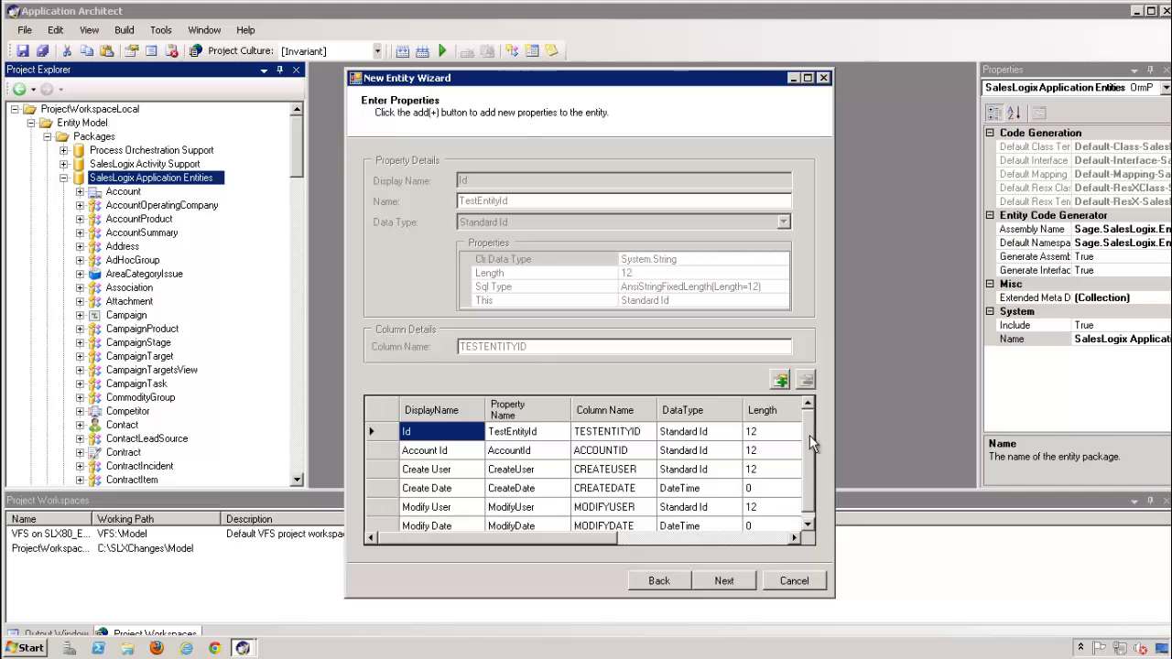
# Inspect the Account Id and Modify Date properties, then add a new Text property row
pyautogui.scroll(-1, 808, 510)
pyautogui.scroll(1, 793, 415)
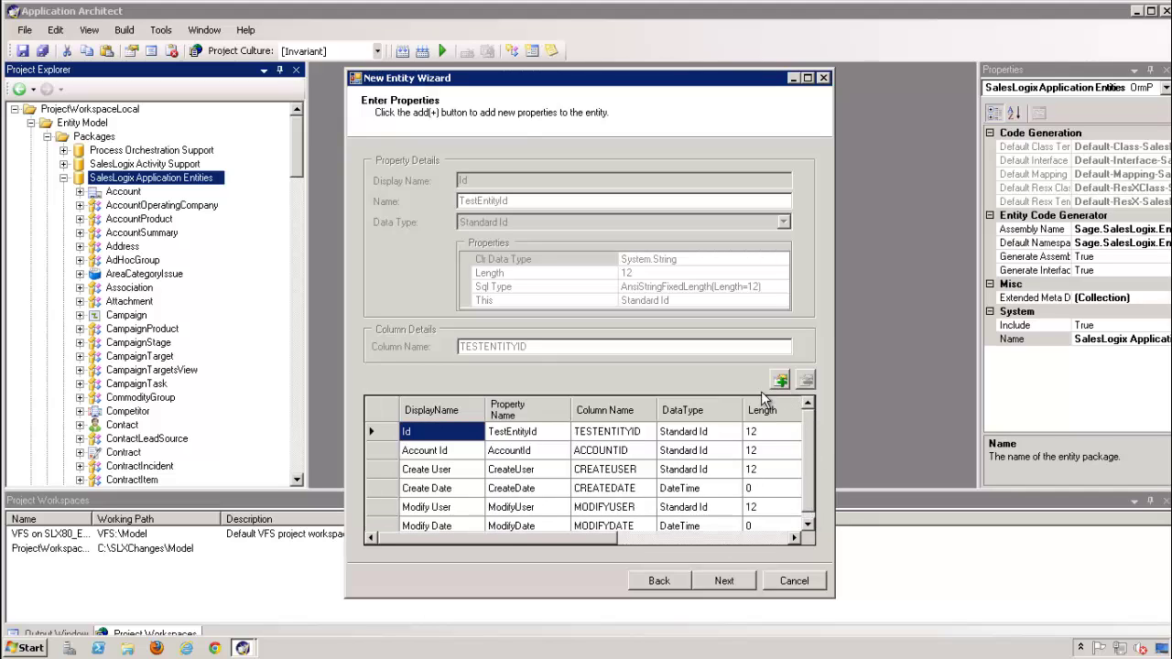
pyautogui.click(445, 450)
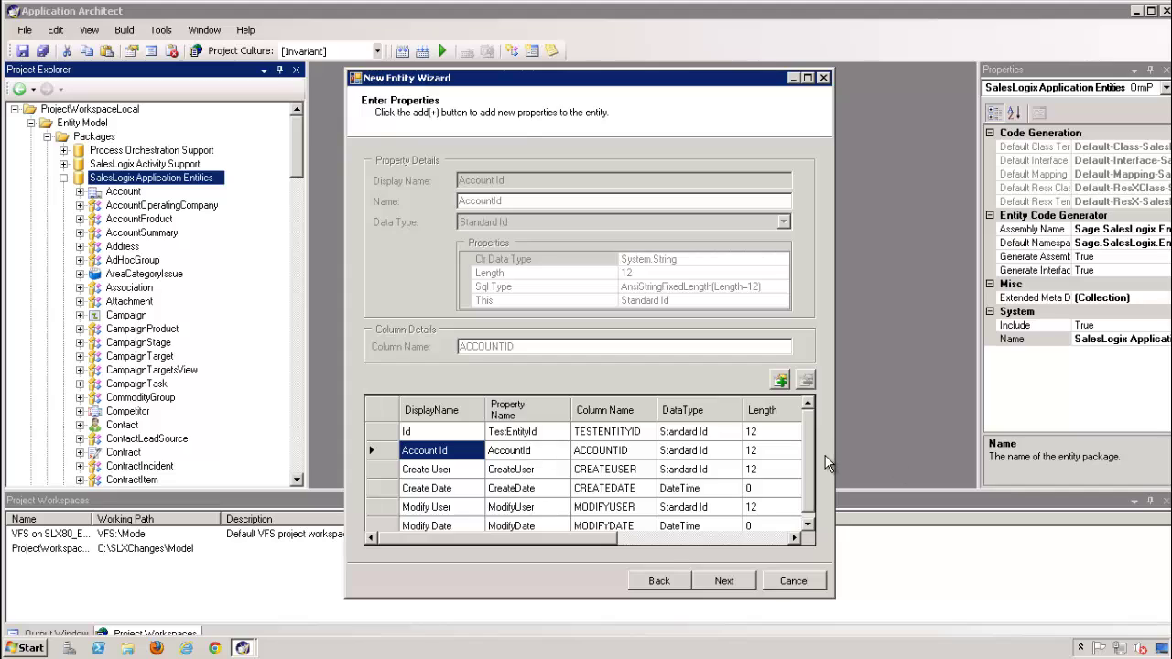
pyautogui.click(808, 525)
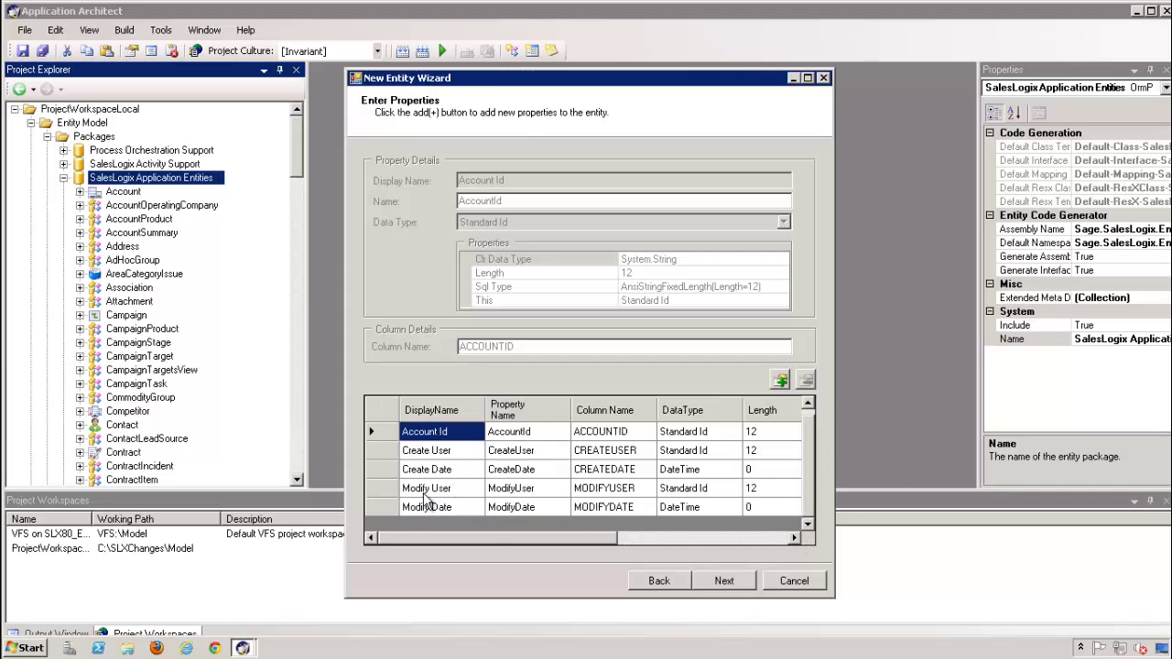
pyautogui.click(611, 506)
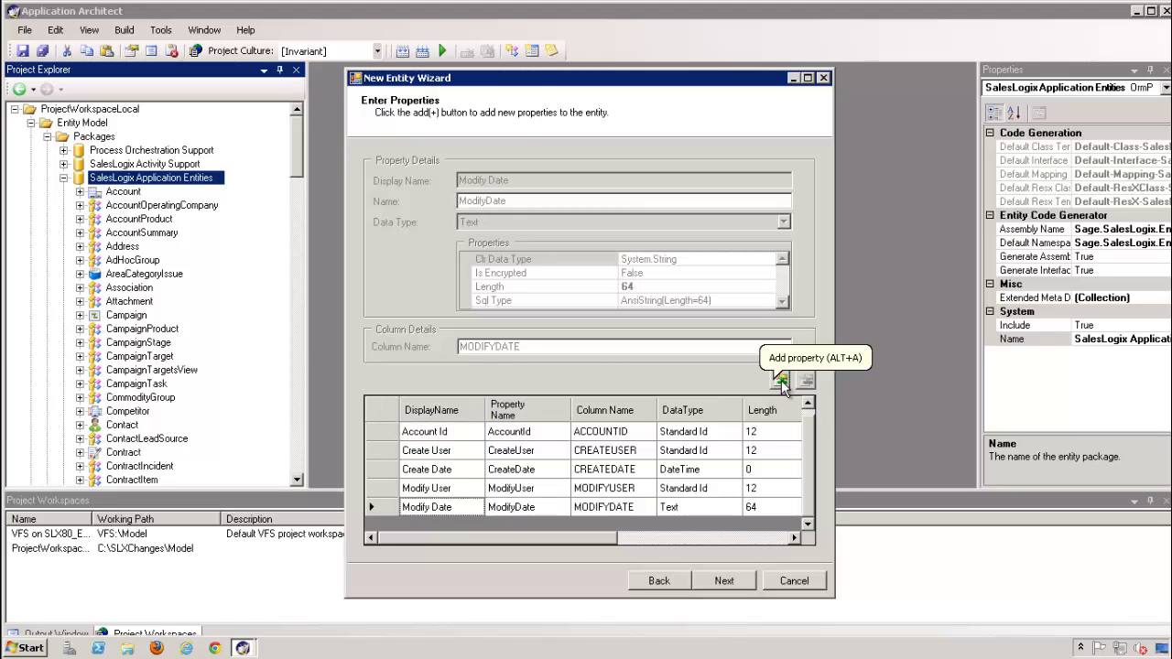
pyautogui.click(781, 380)
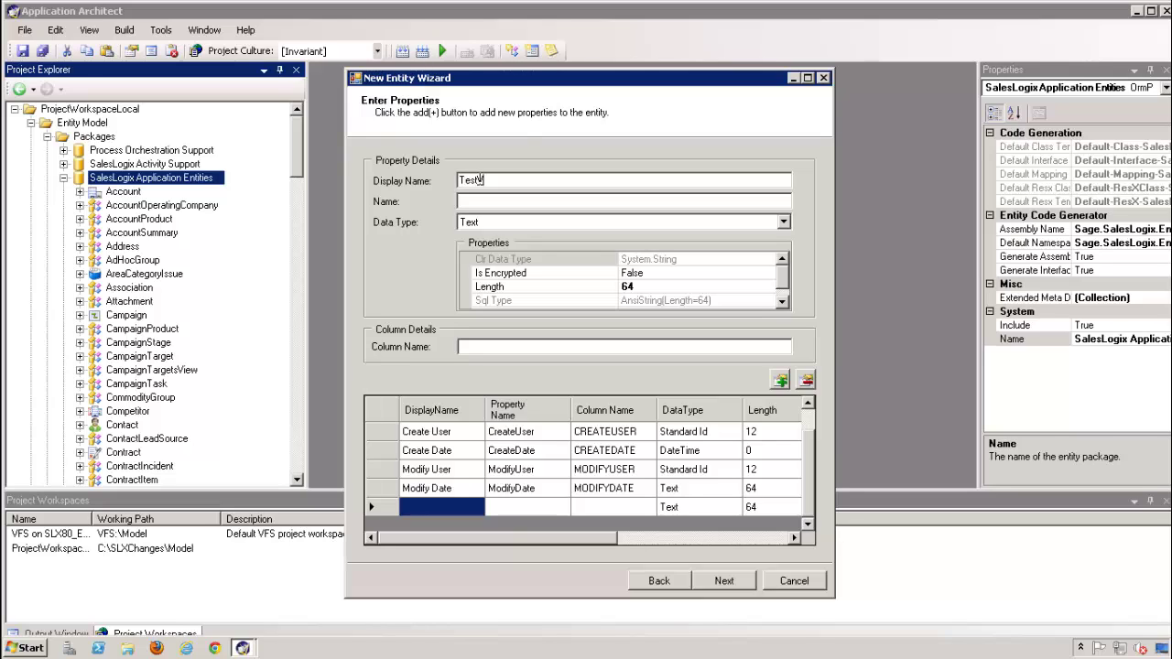
# Name the new Text property TestValue and commit it
pyautogui.write('Value')
pyautogui.press('Tab')
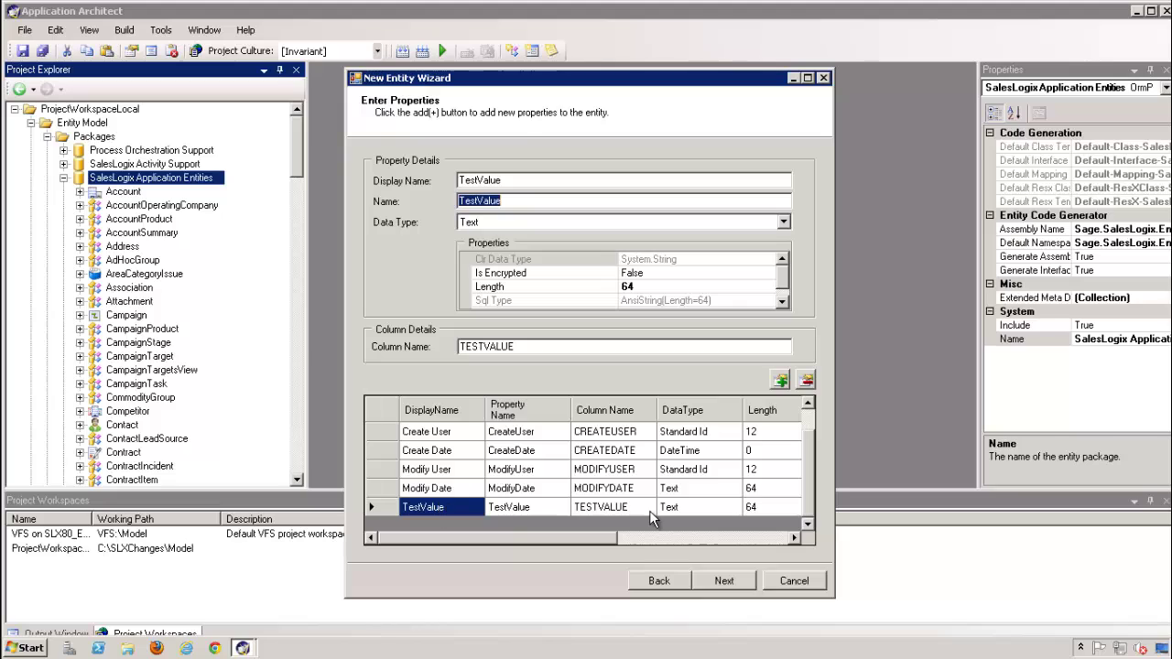
pyautogui.click(780, 381)
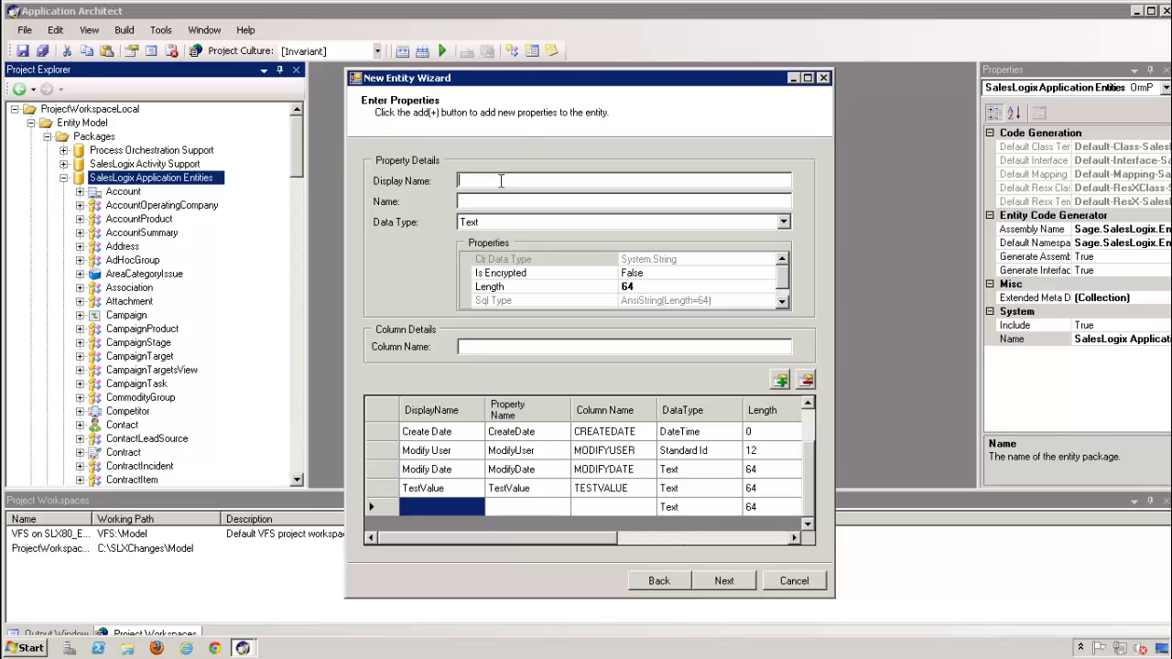
# Add a TestBoolean property with data type True/False
pyautogui.write('TestBoolean')
pyautogui.press('Tab')
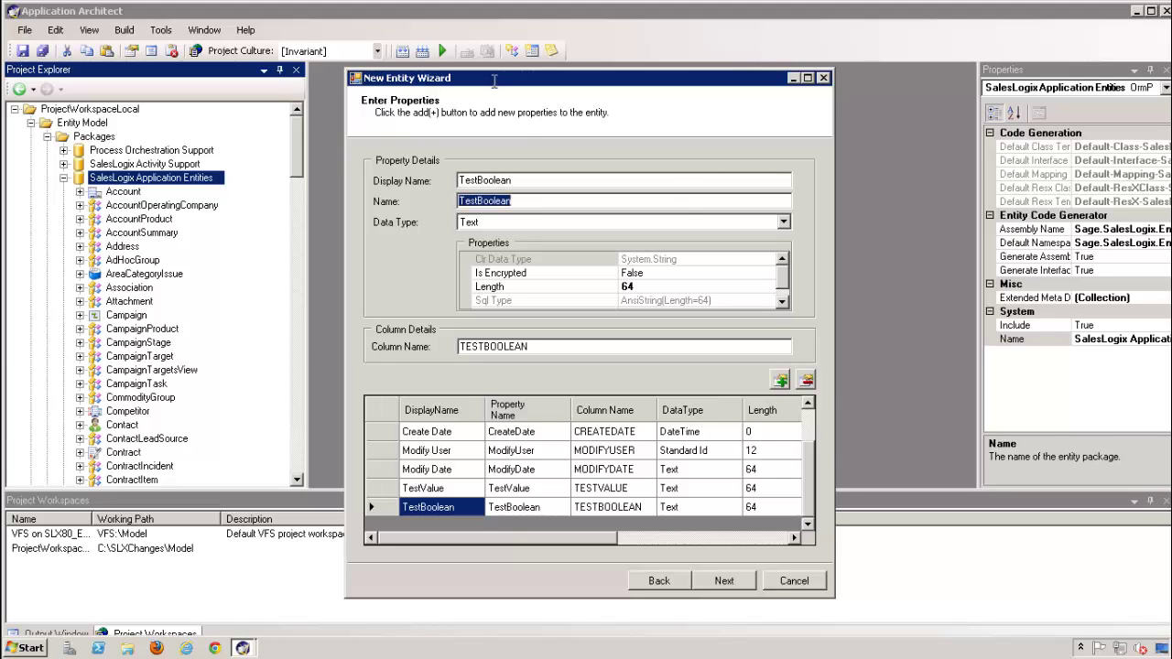
pyautogui.click(784, 224)
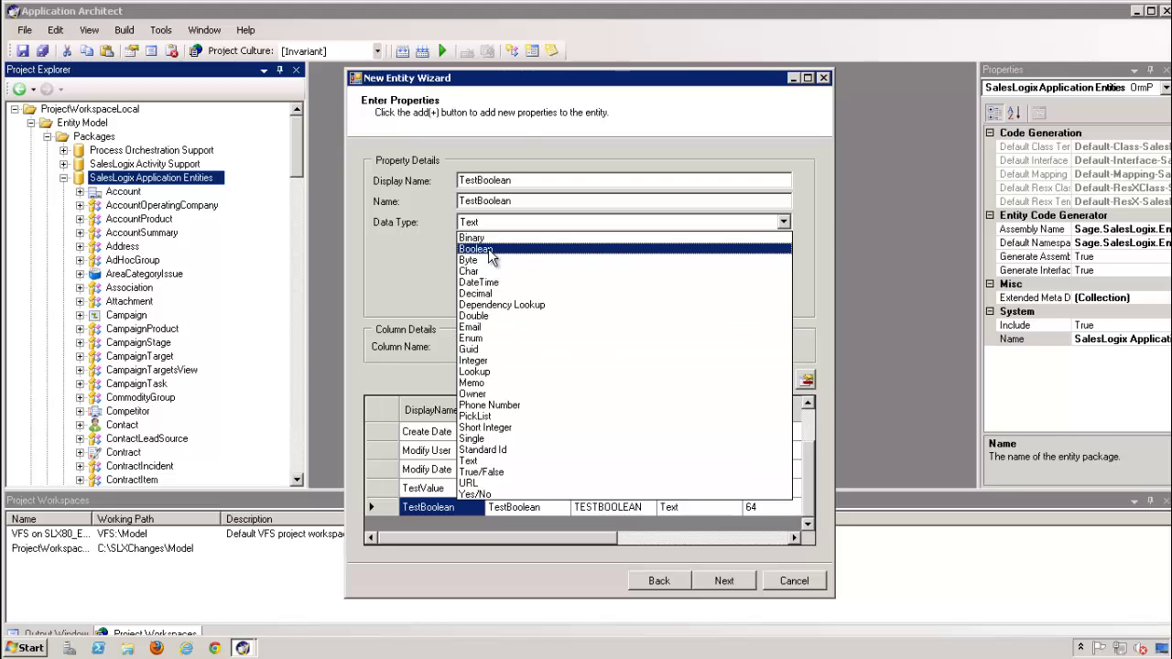
pyautogui.click(485, 473)
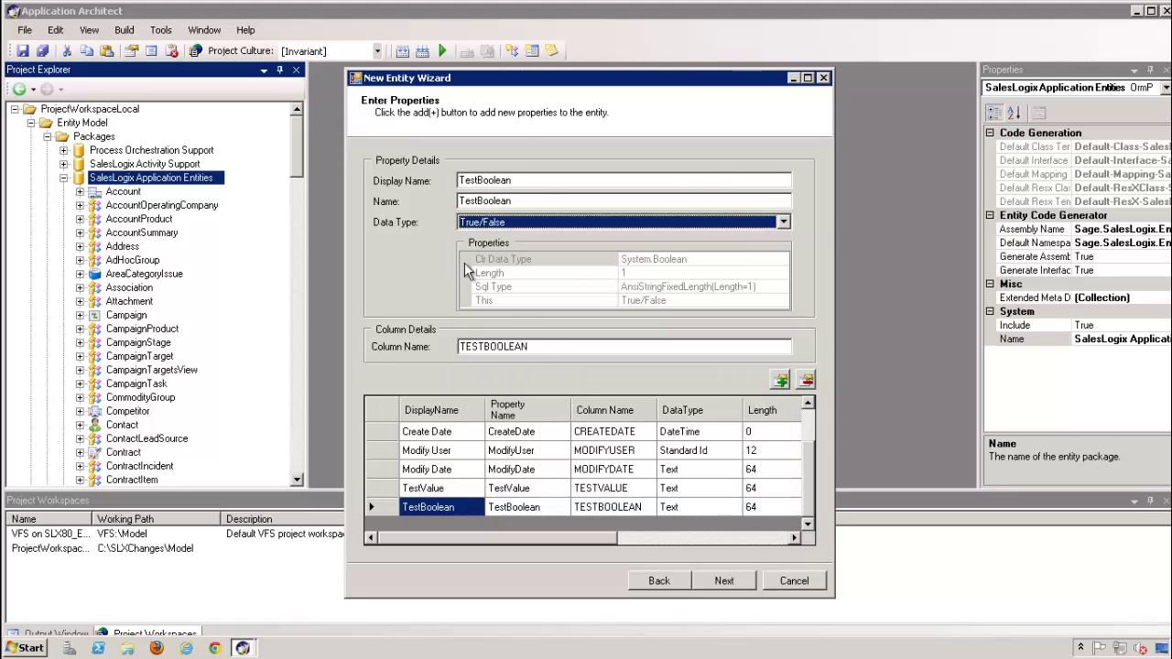
pyautogui.click(622, 509)
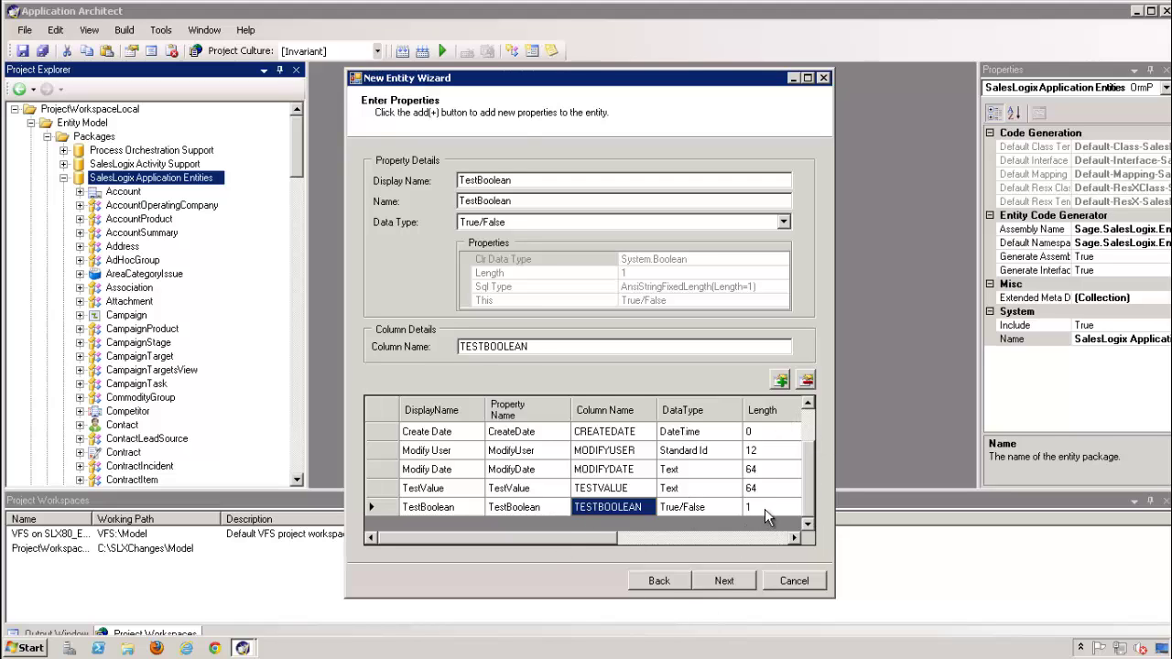
# Add a TestNumber property with data type Integer
pyautogui.click(779, 380)
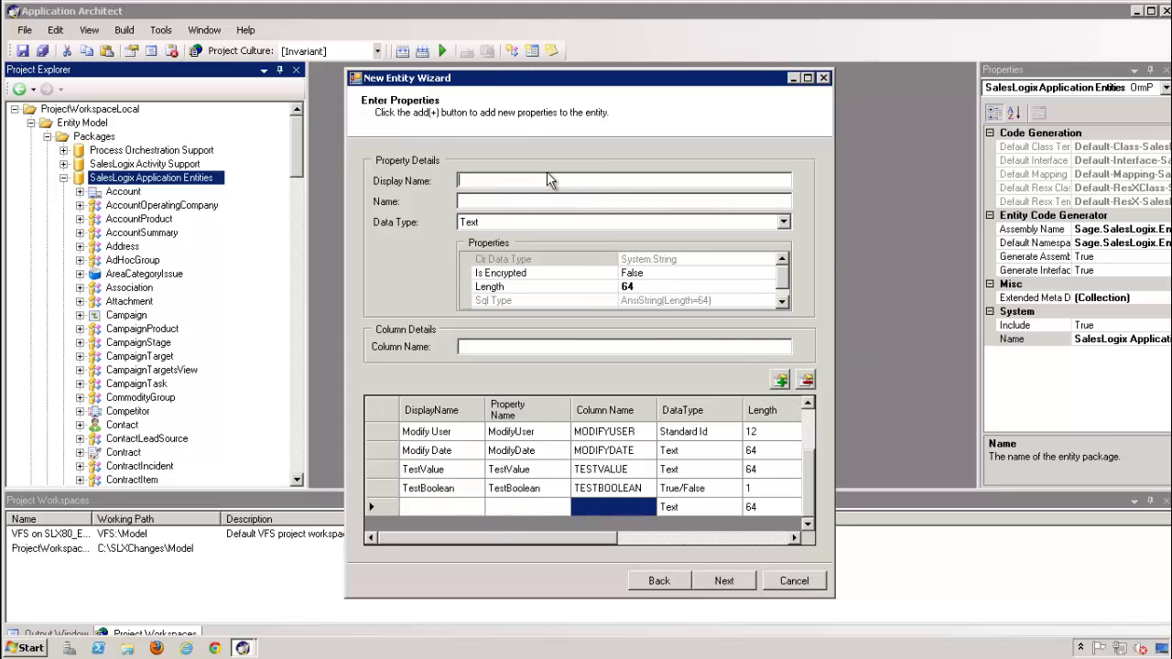
pyautogui.write('TestNumber')
pyautogui.press('Tab')
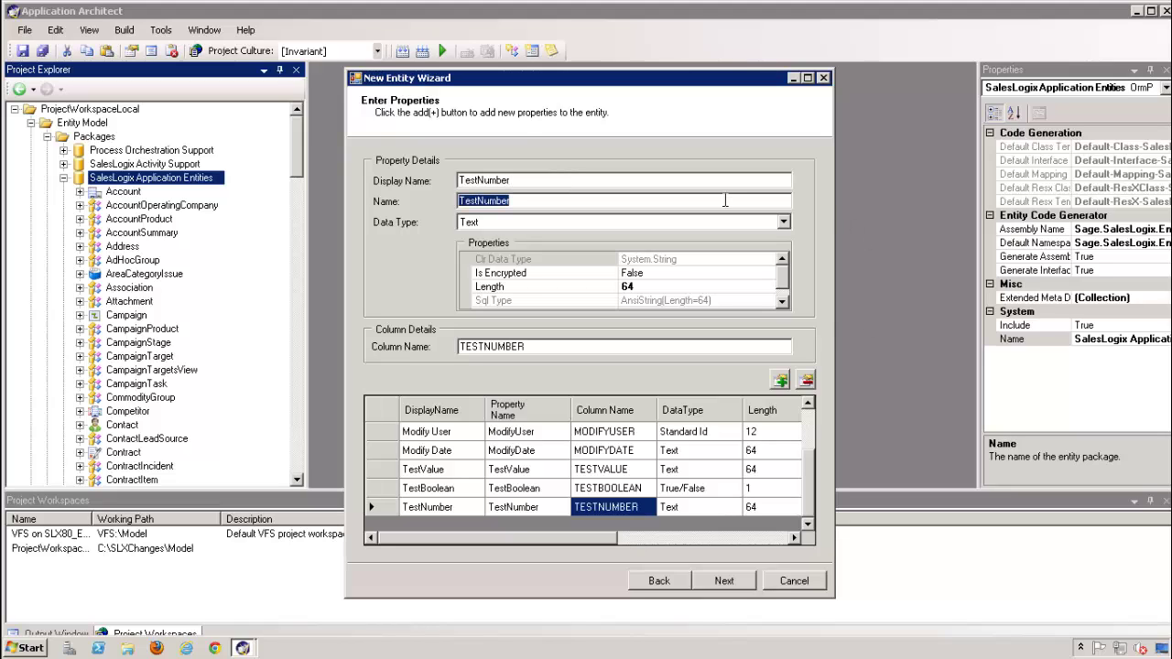
pyautogui.click(783, 223)
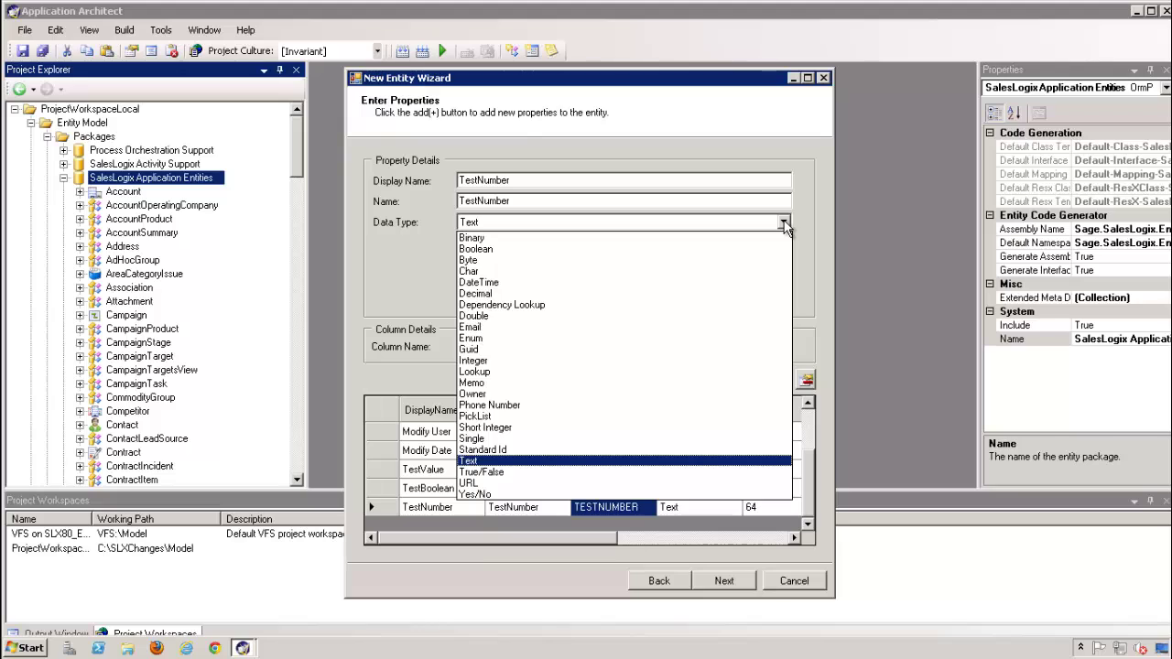
pyautogui.click(513, 360)
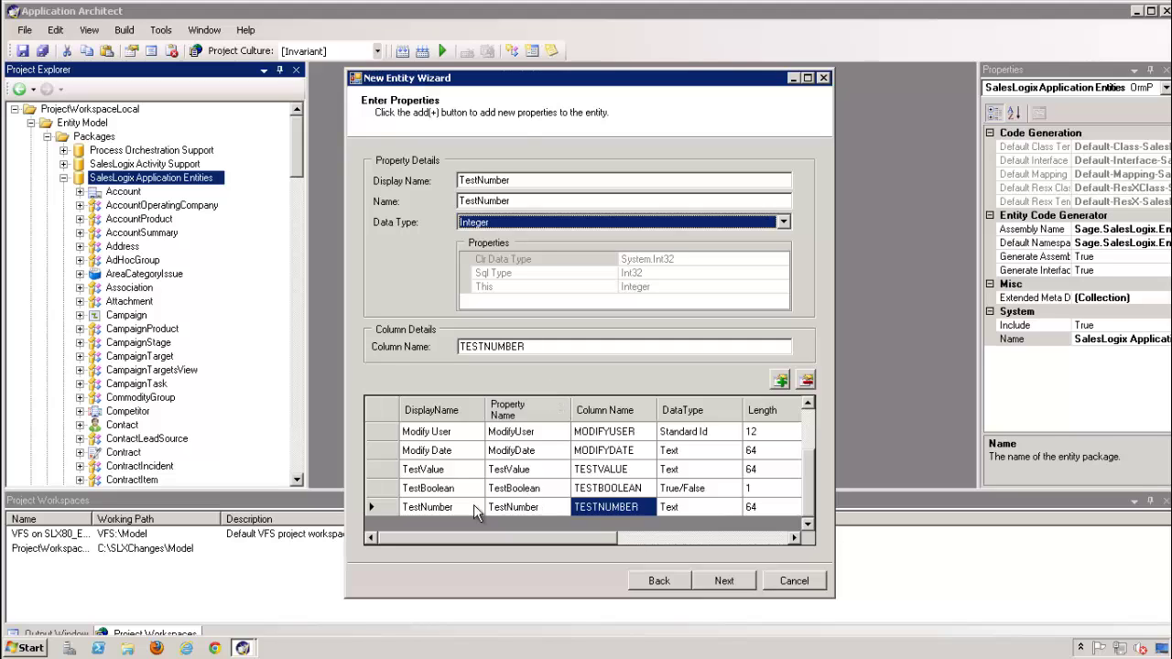
pyautogui.click(443, 509)
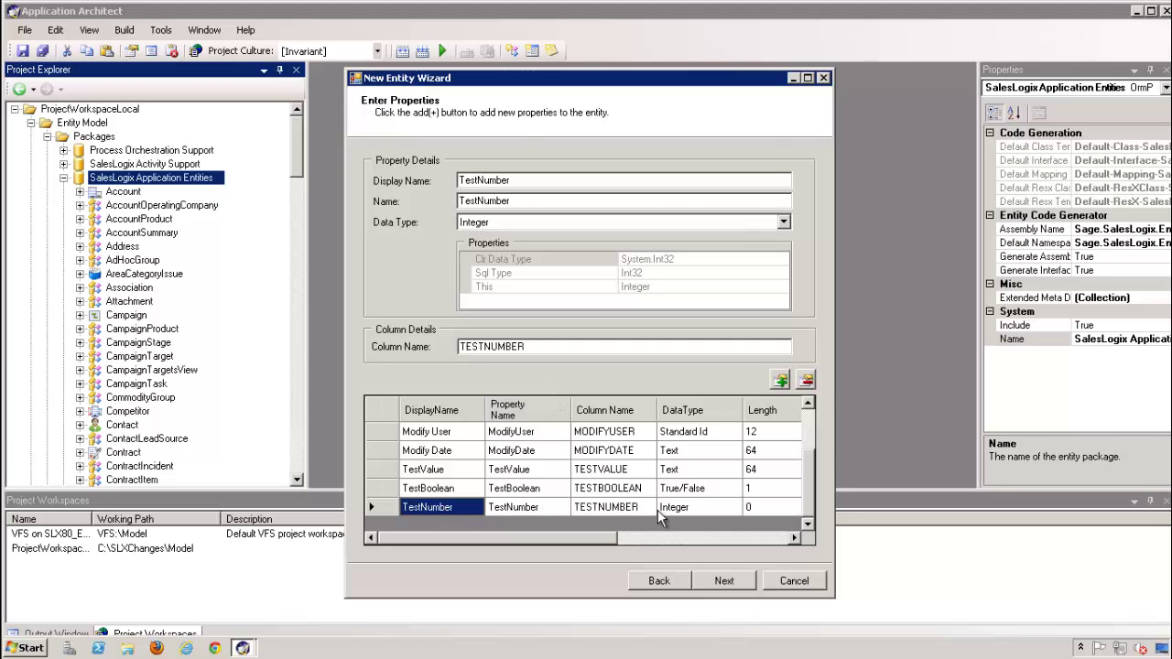
# On the additional options page, choose TestValue in the Display Property dropdown
pyautogui.click(724, 582)
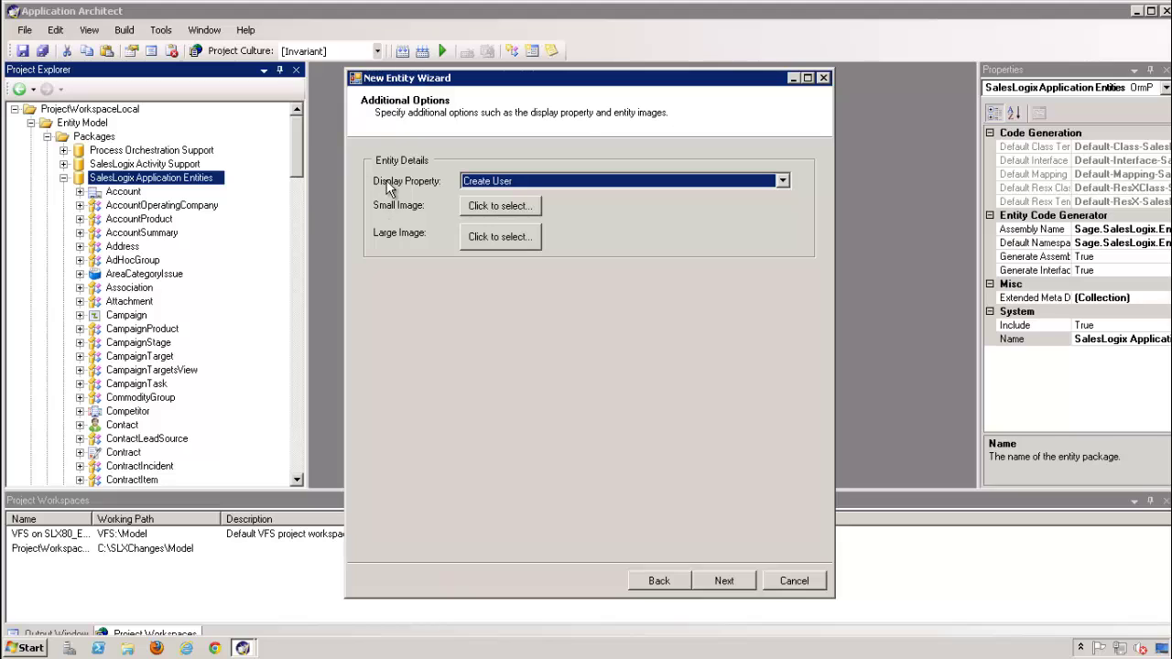
pyautogui.click(617, 186)
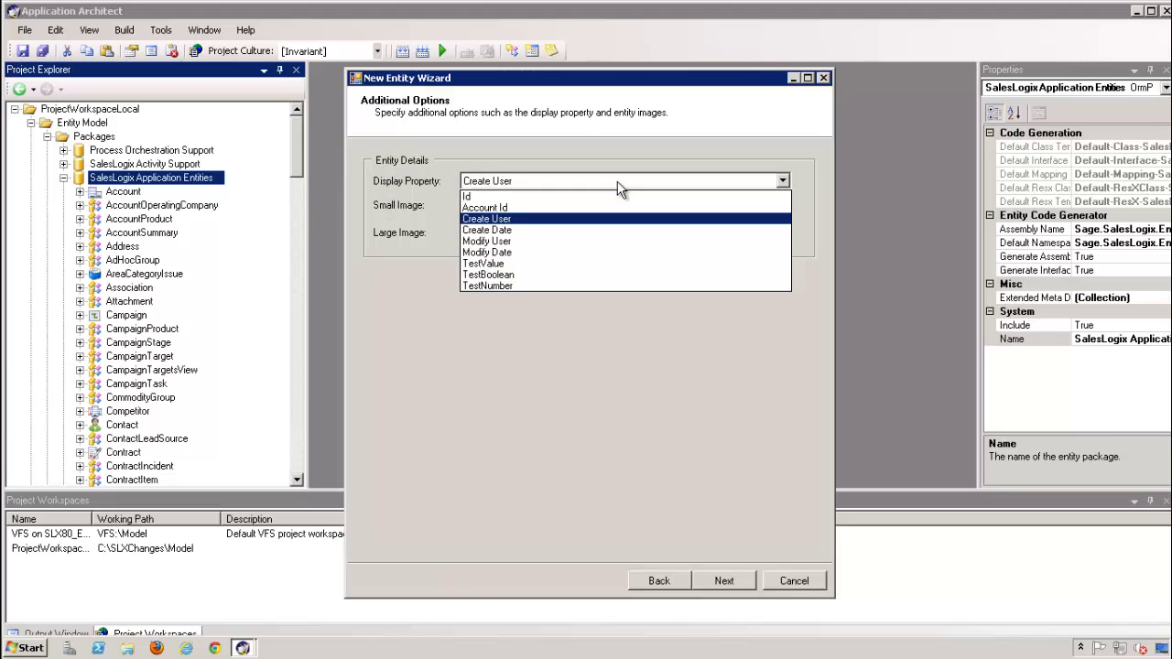
pyautogui.click(635, 139)
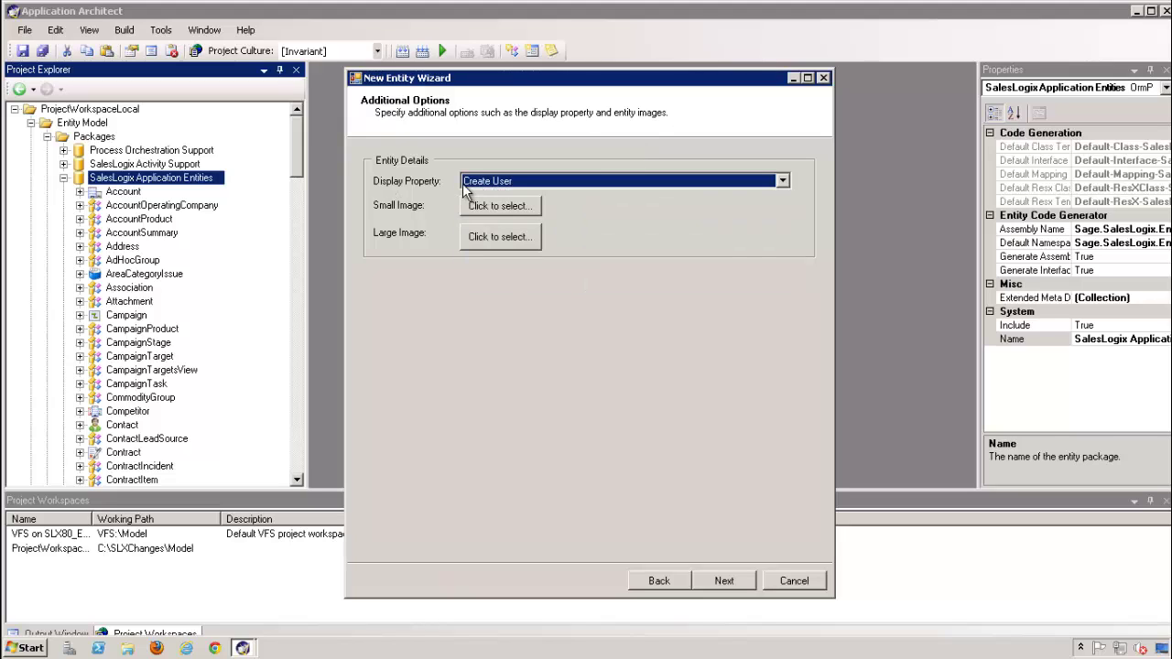
pyautogui.click(570, 182)
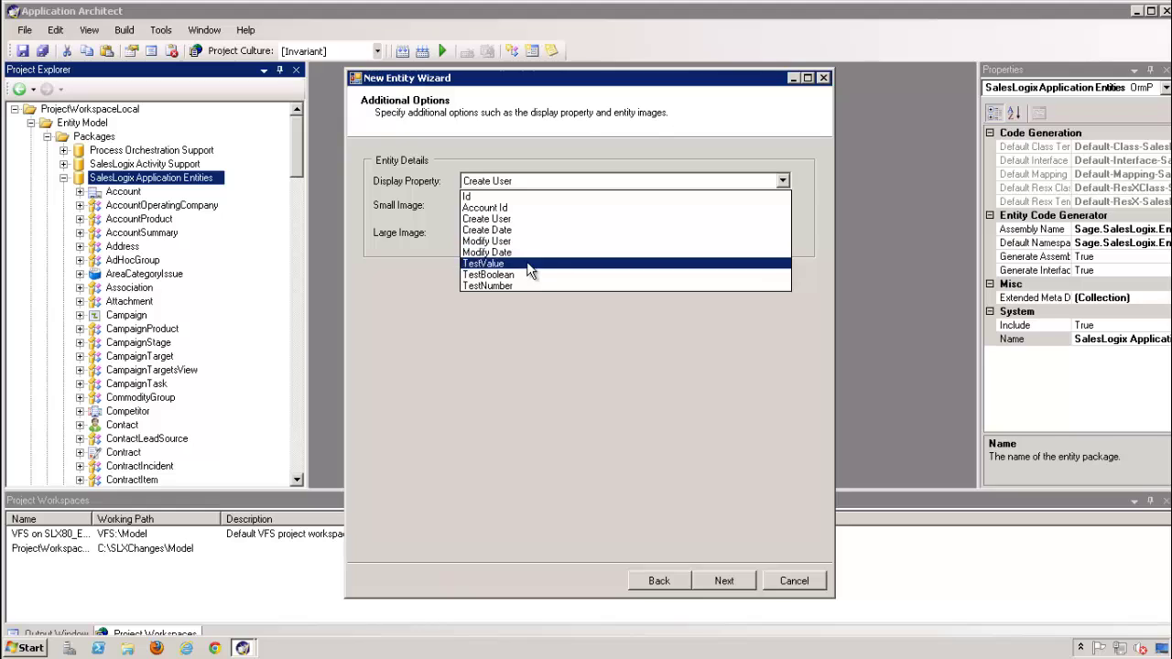
pyautogui.click(550, 264)
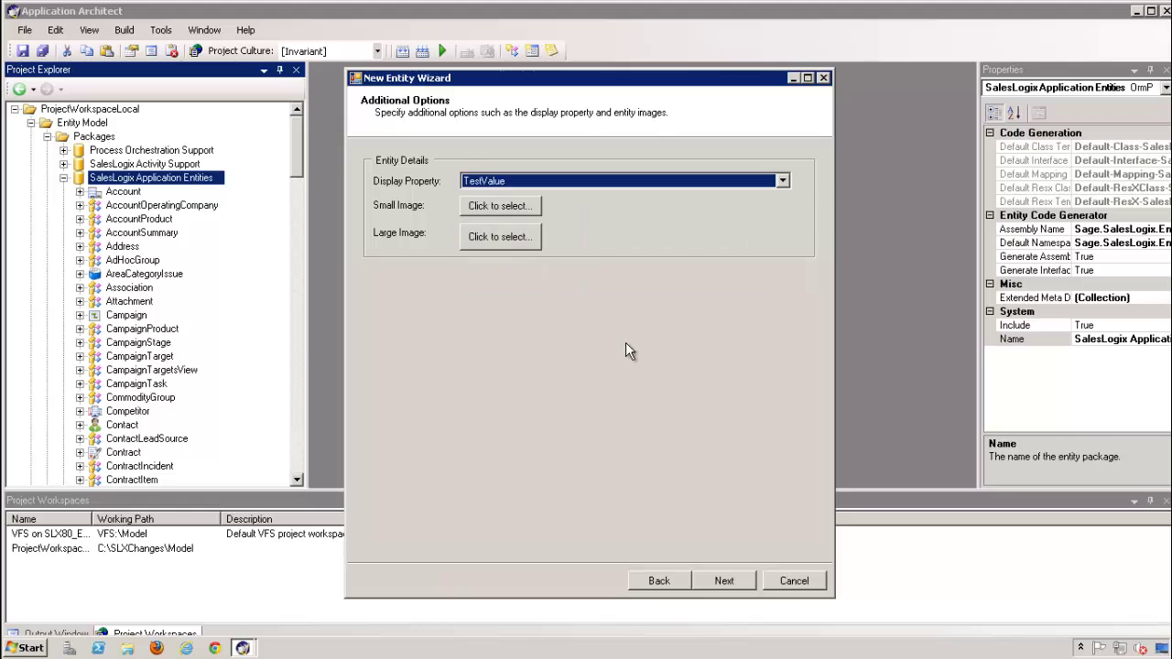
pyautogui.click(636, 182)
pyautogui.click(508, 263)
# Create TestEntity for the new TESTENTITY table and finish the wizard
pyautogui.click(724, 581)
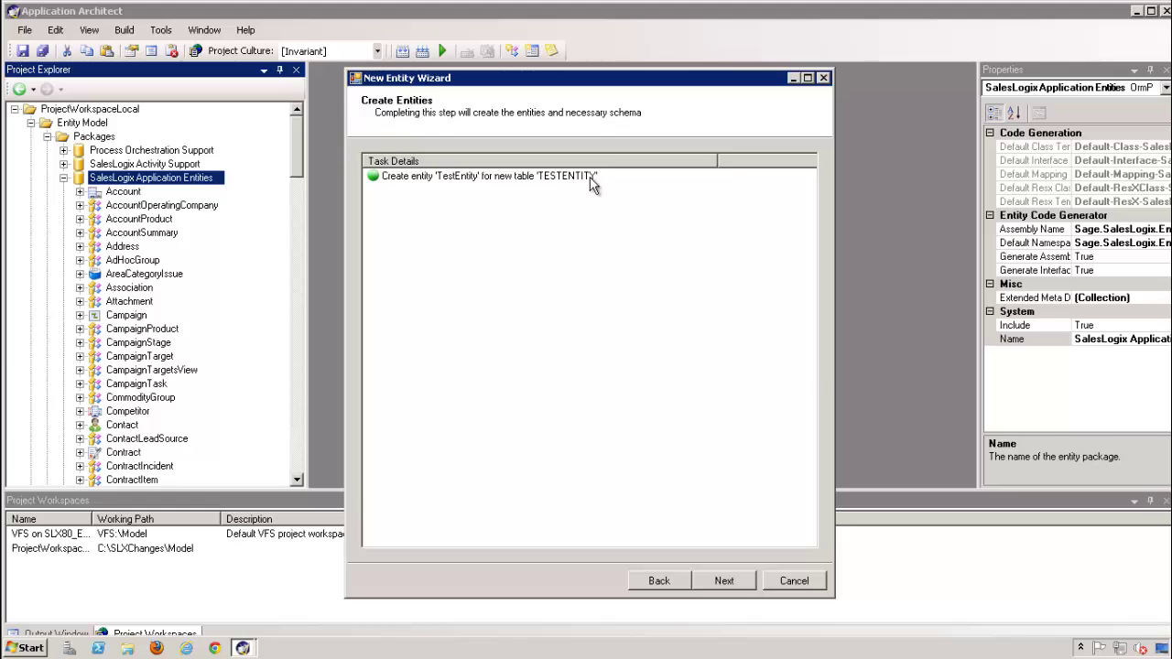
pyautogui.click(724, 580)
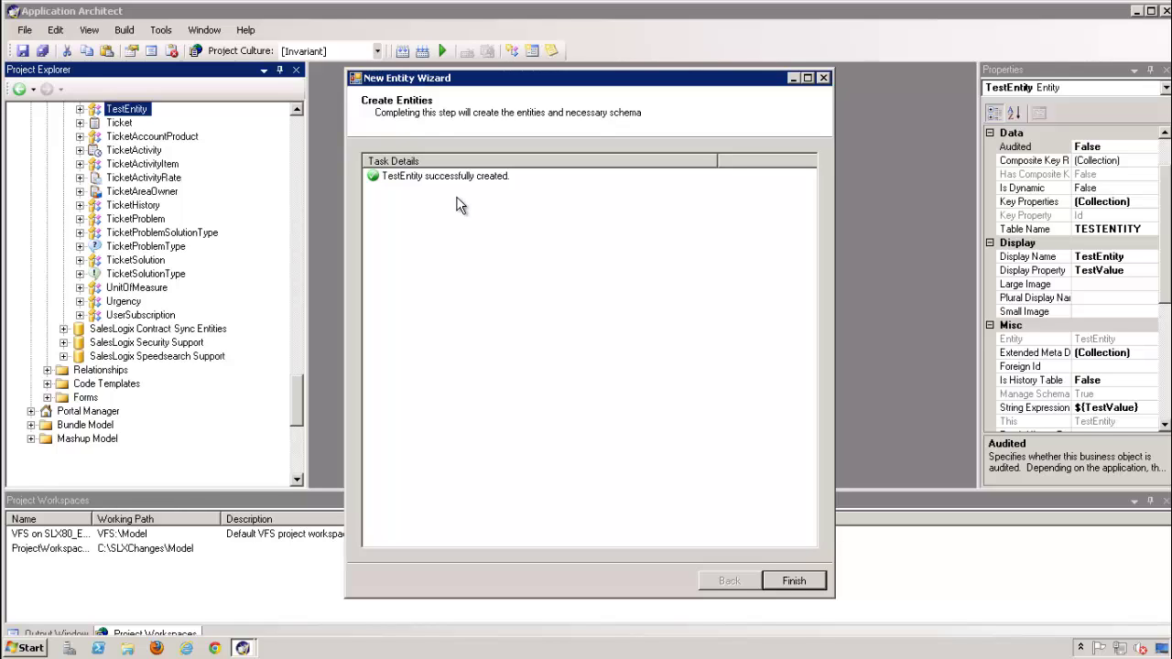
pyautogui.click(793, 582)
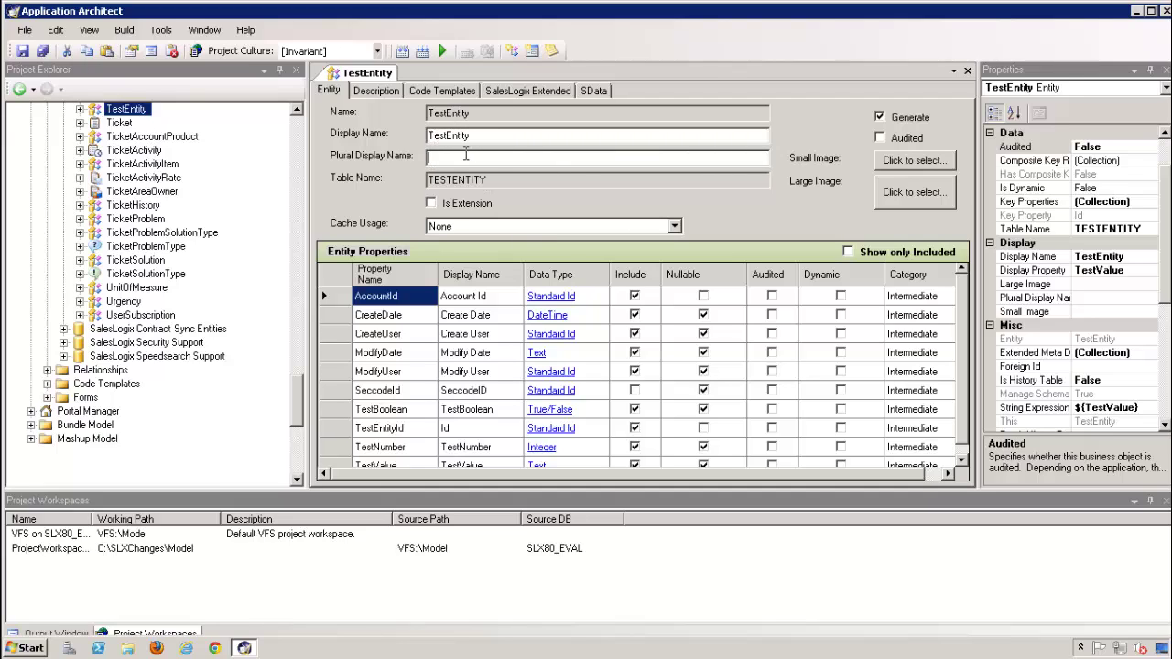
# Set TestEntity's plural display name to 'TestEntites' and scroll the properties grid
pyautogui.write('Test ')
pyautogui.write('ntit')
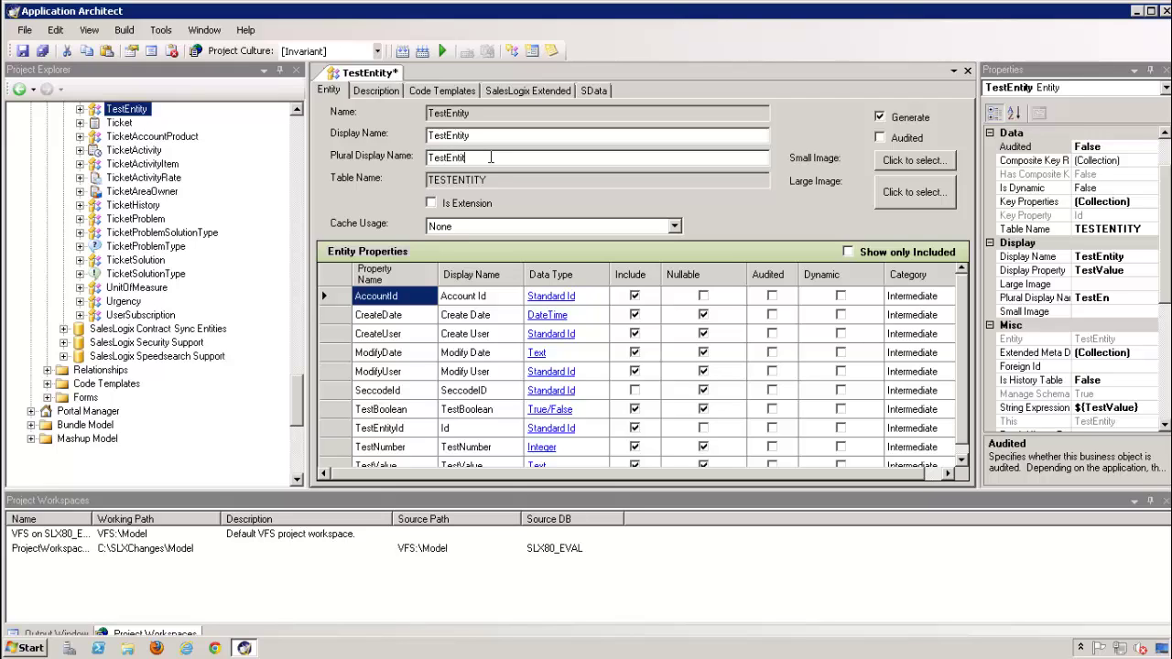
pyautogui.write('es')
pyautogui.scroll(-1, 966, 339)
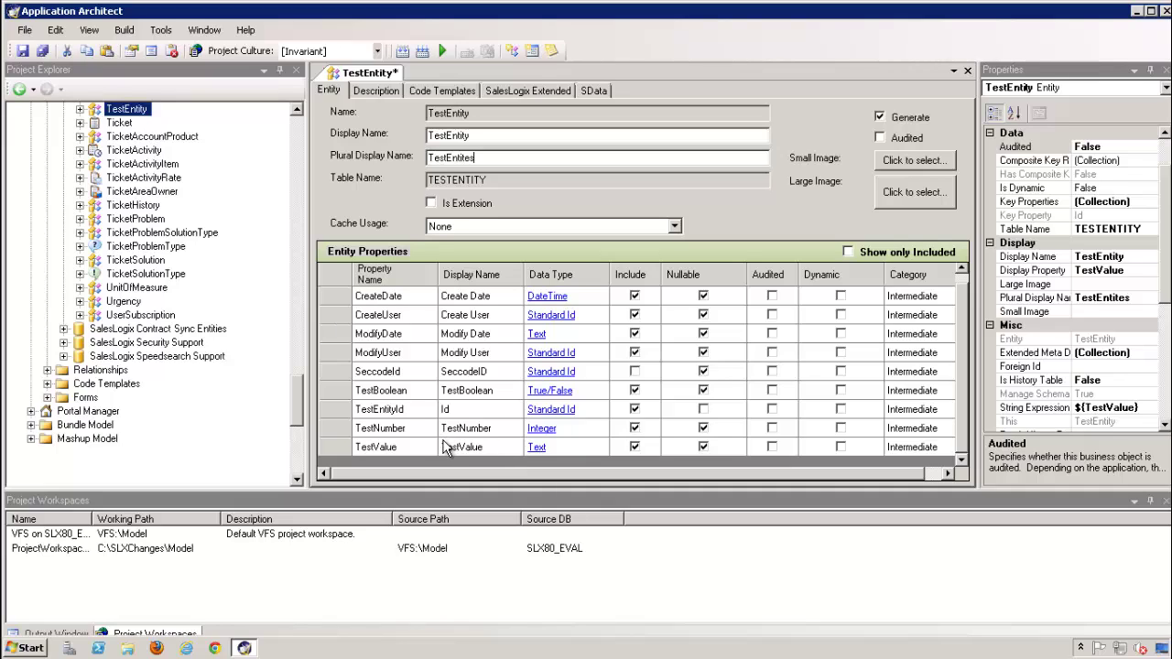
# Review the Description, Code Templates and SalesLogix Extended tabs, keeping Track History To at None
pyautogui.moveTo(959, 421); pyautogui.dragTo(961, 344)
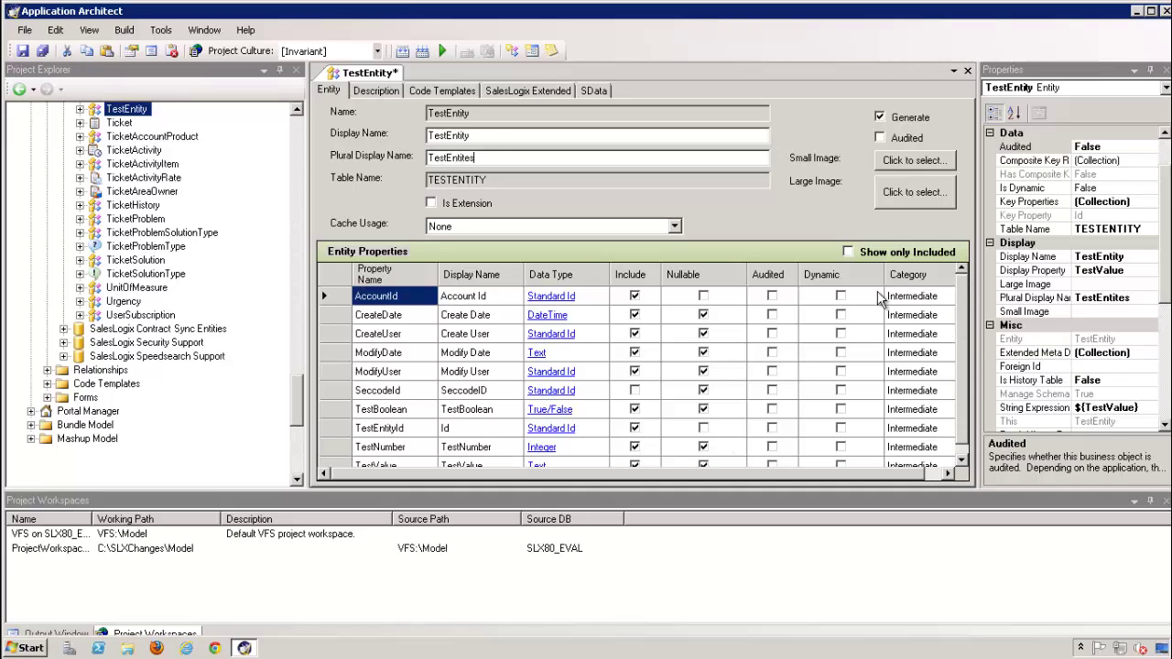
pyautogui.click(366, 93)
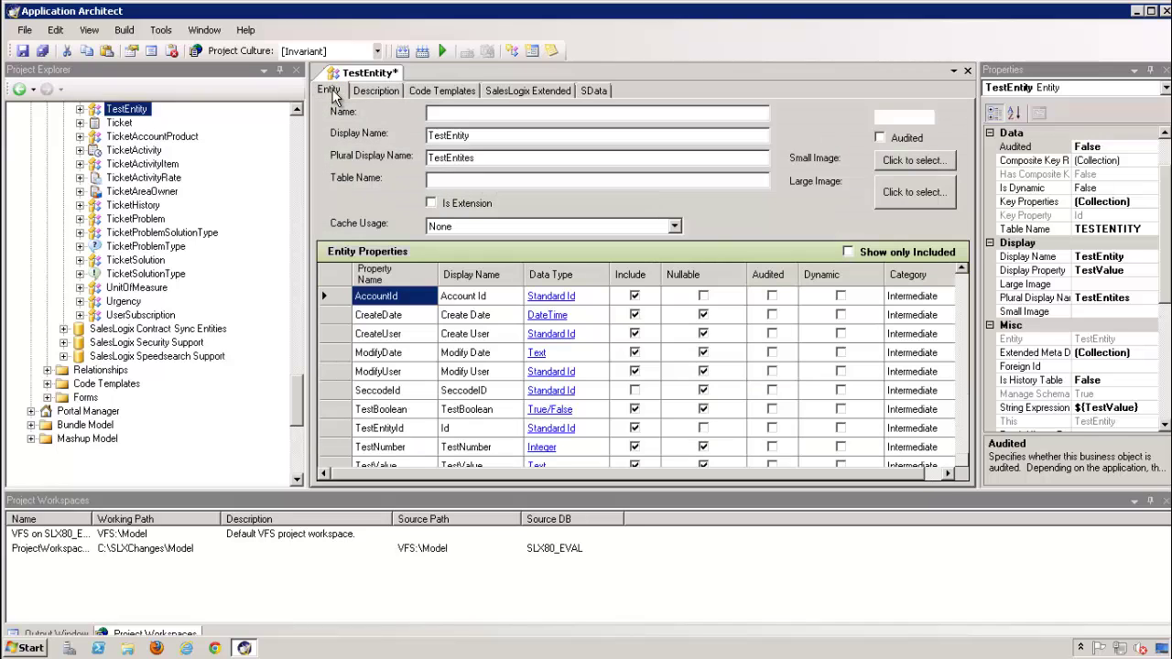
pyautogui.click(375, 93)
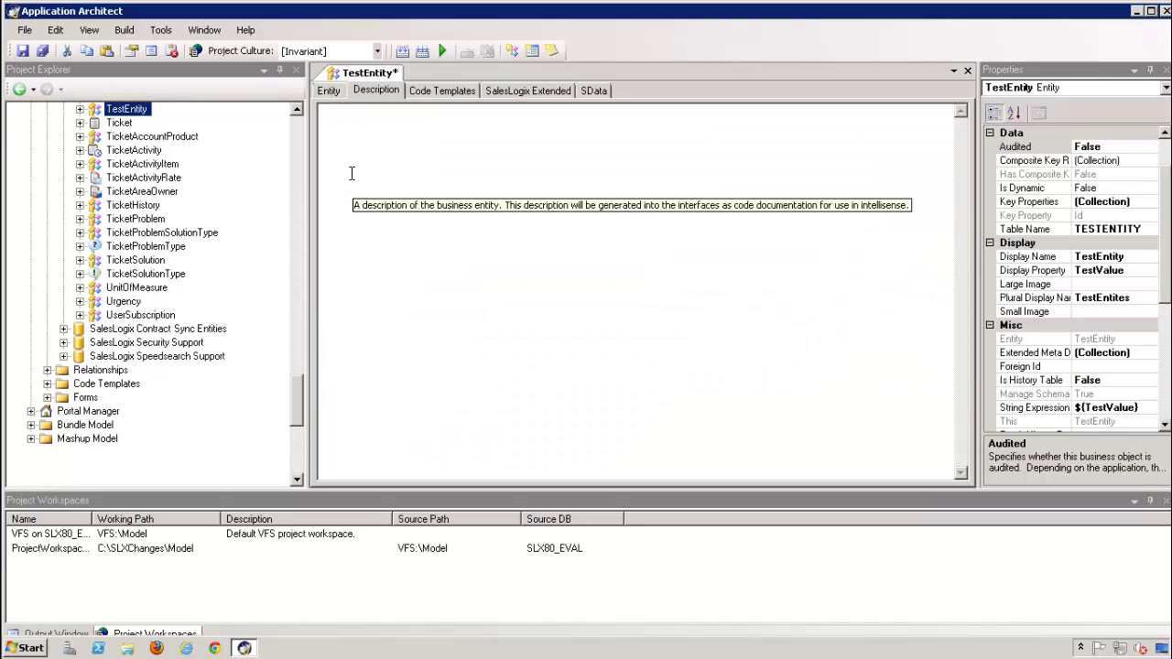
pyautogui.click(442, 91)
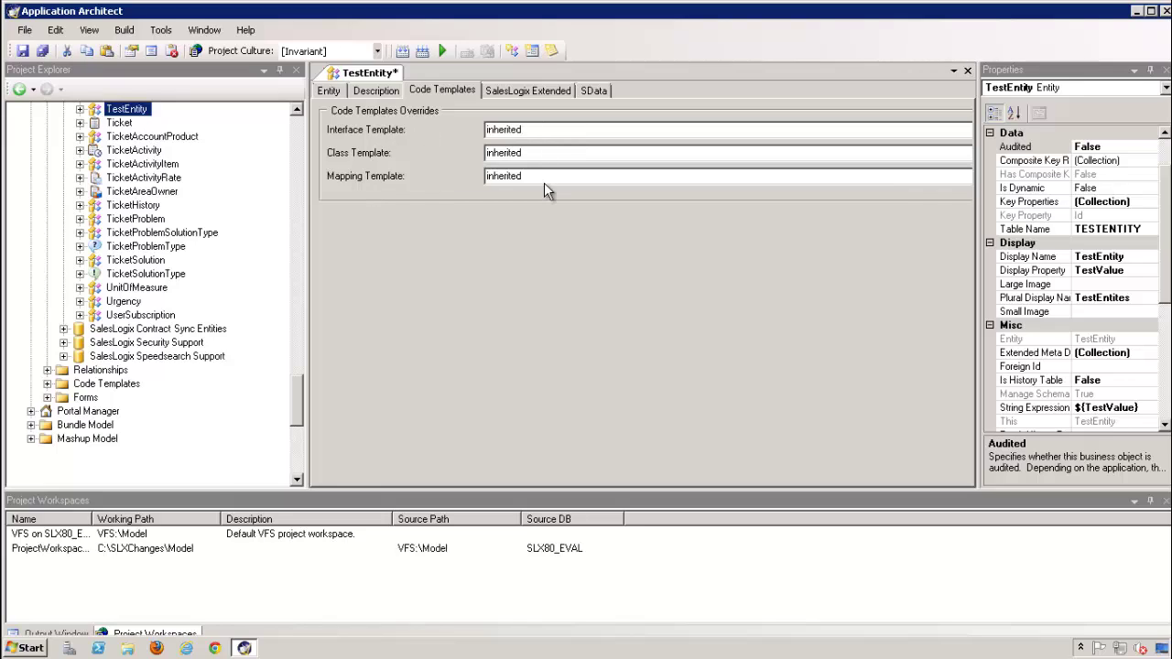
pyautogui.click(510, 94)
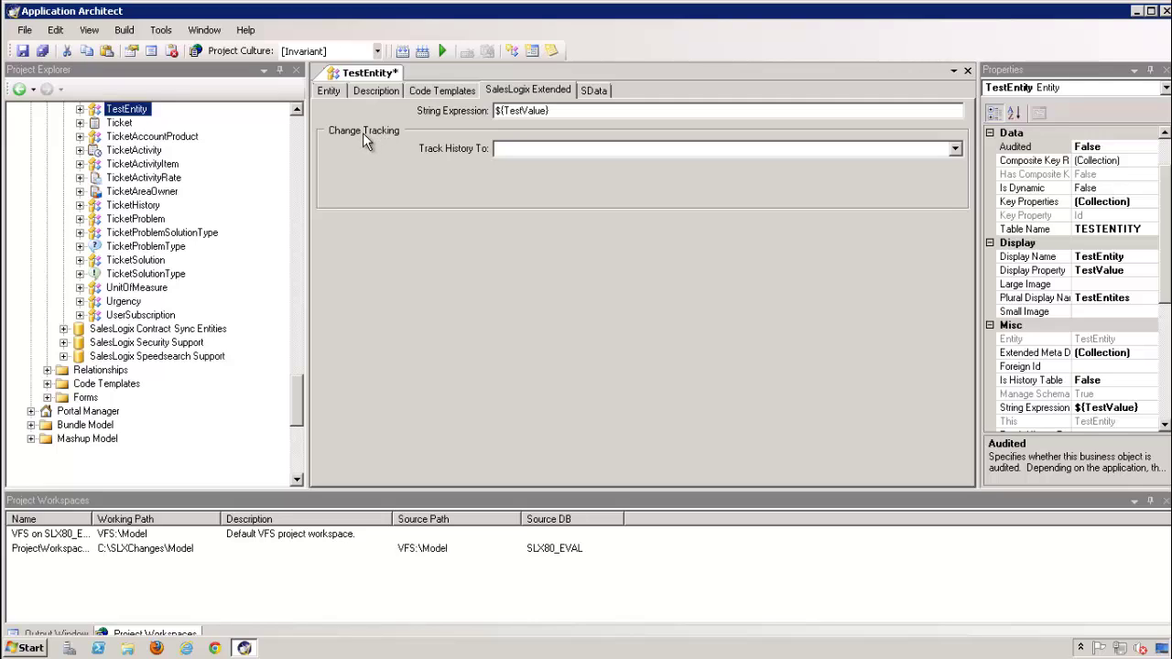
pyautogui.click(955, 149)
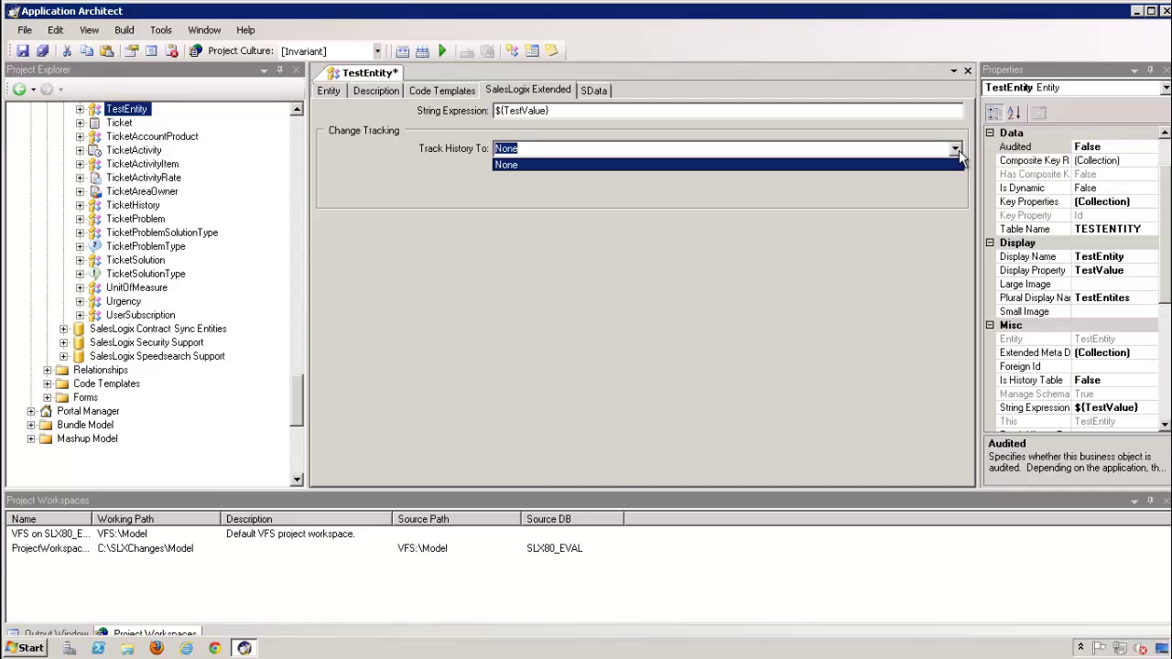
pyautogui.click(706, 330)
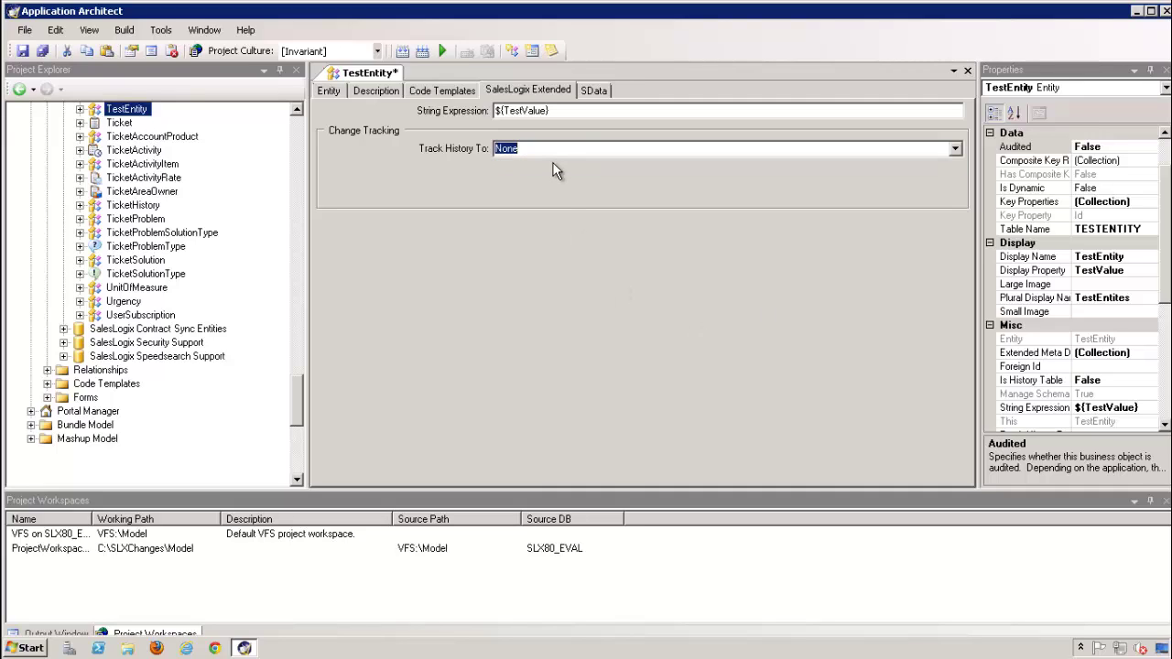
# Review the SData feed settings (path testEntities), then go back to the Entity tab
pyautogui.click(593, 90)
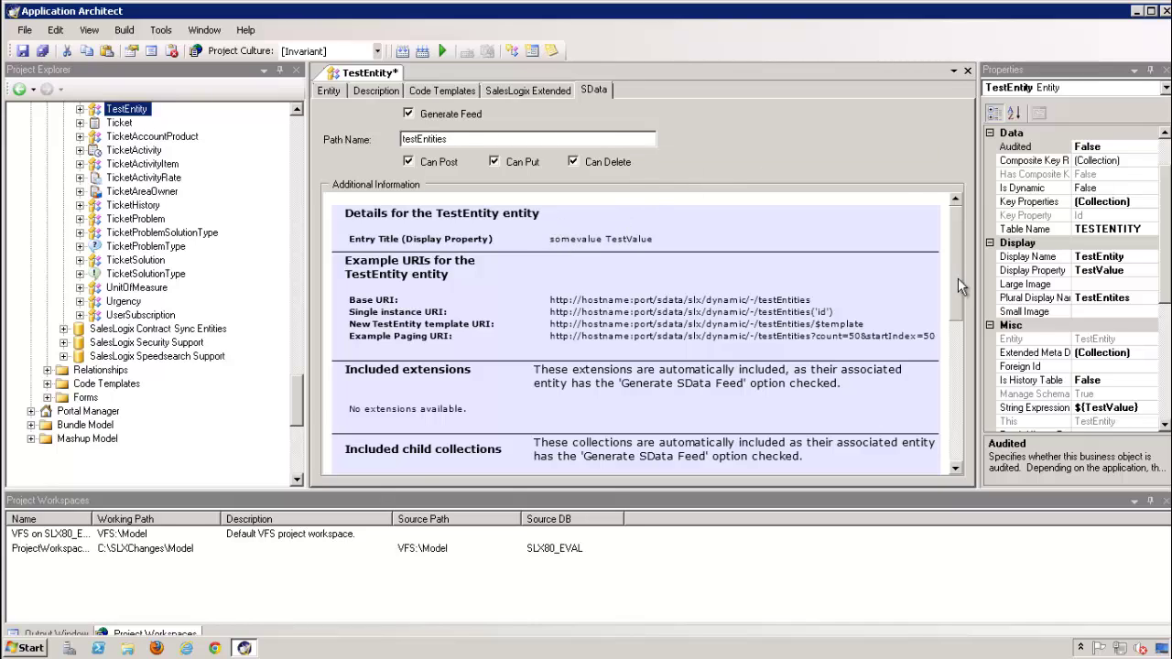
pyautogui.moveTo(958, 278); pyautogui.dragTo(936, 216)
pyautogui.click(331, 92)
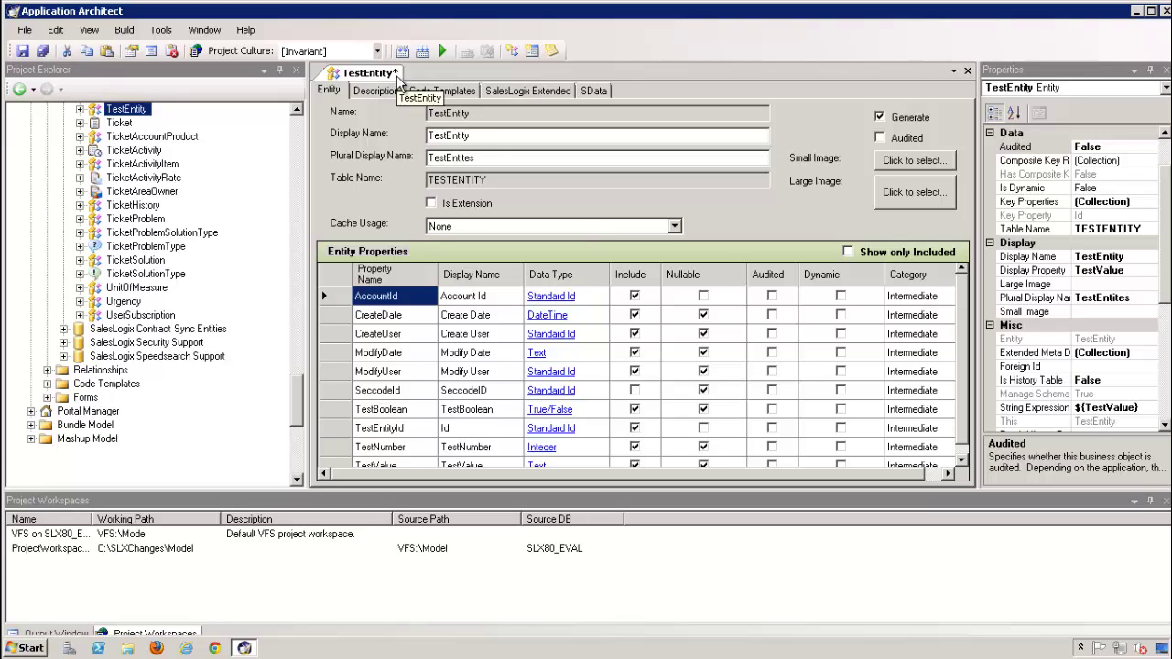
# Save TestEntity and run Build Web Platform, which fails with a conversion error
pyautogui.click(22, 51)
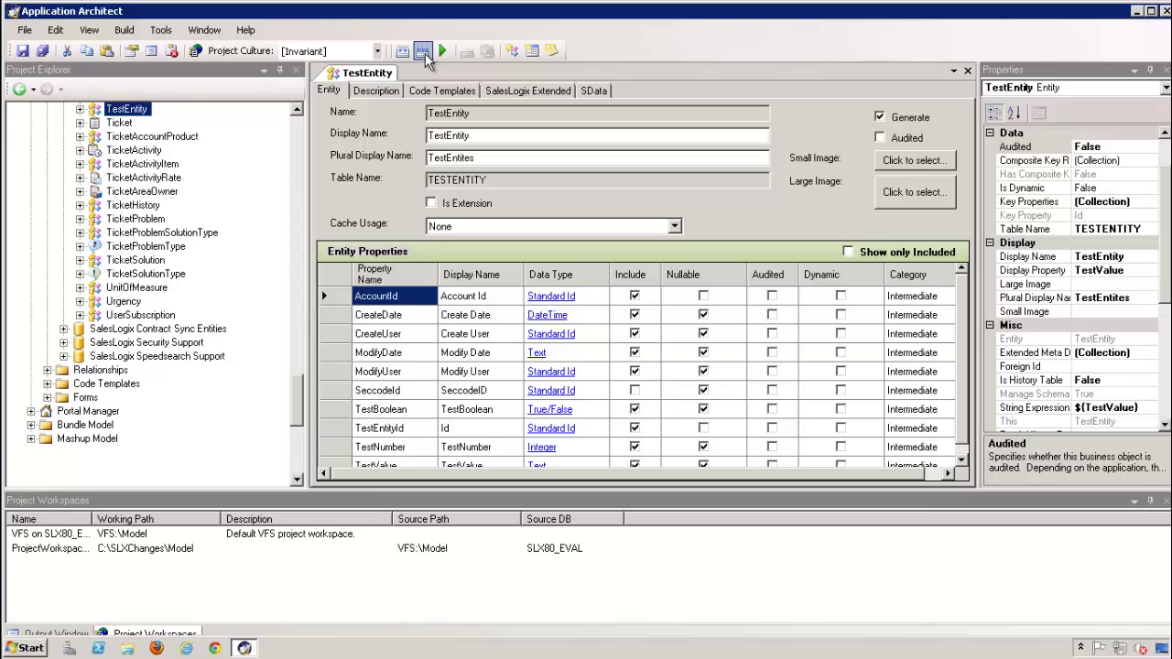
pyautogui.click(423, 52)
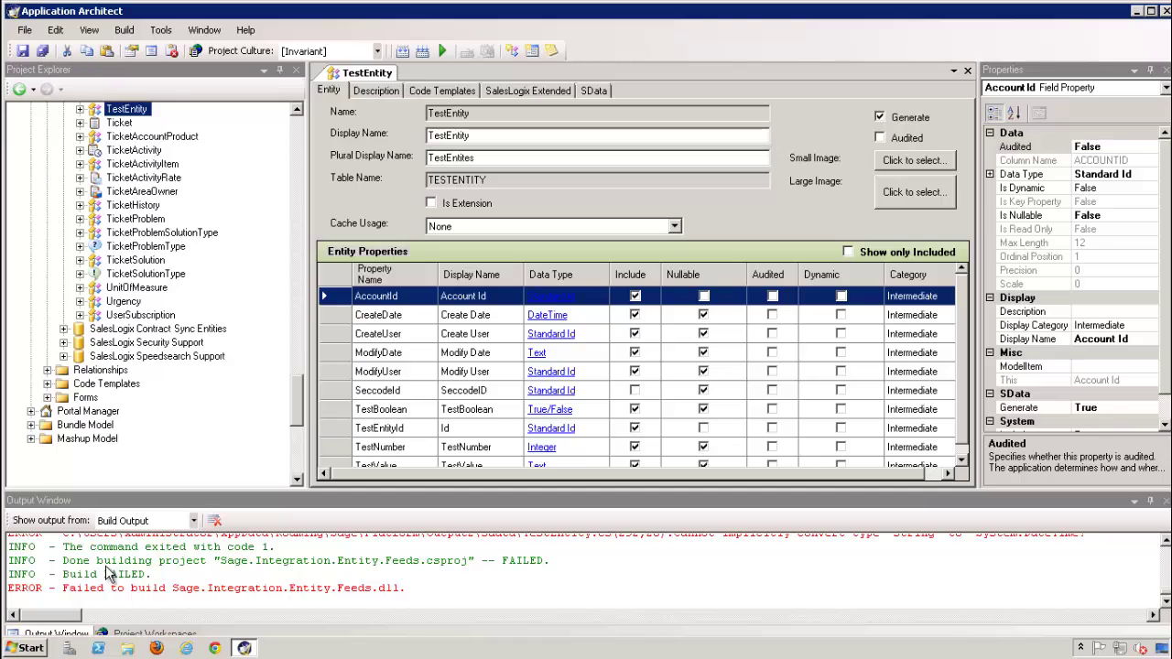
# Open TestEntity.cs from the build error, inspect line 292's ModifyDate return, then return to TestEntity
pyautogui.click(288, 574)
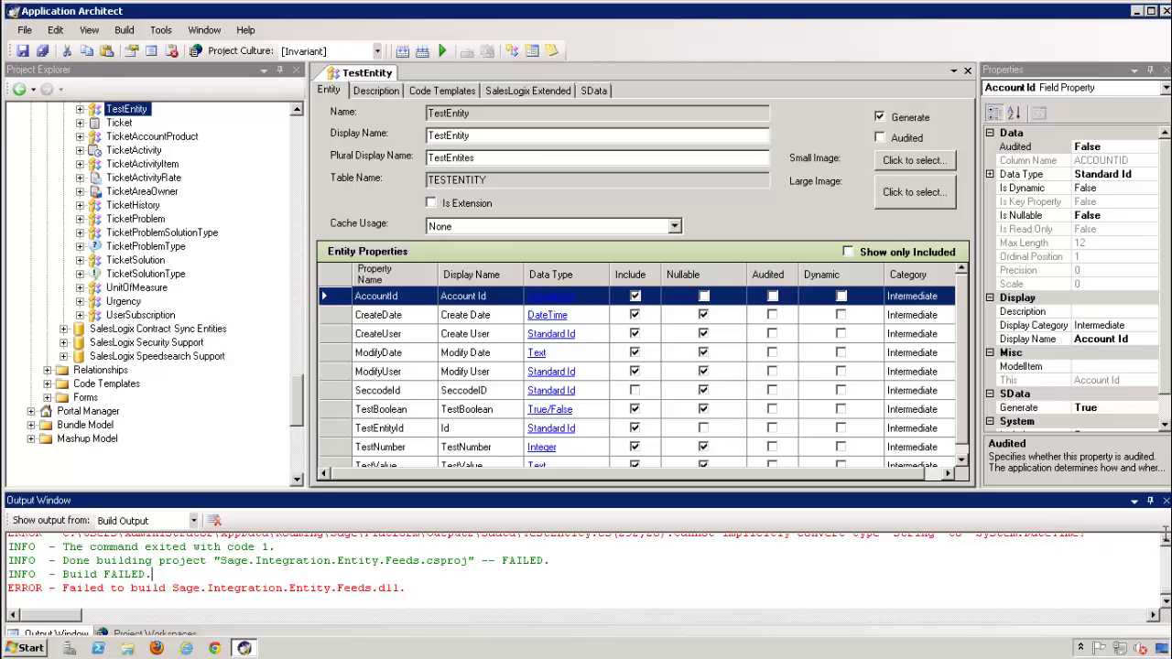
pyautogui.scroll(1, 1165, 541)
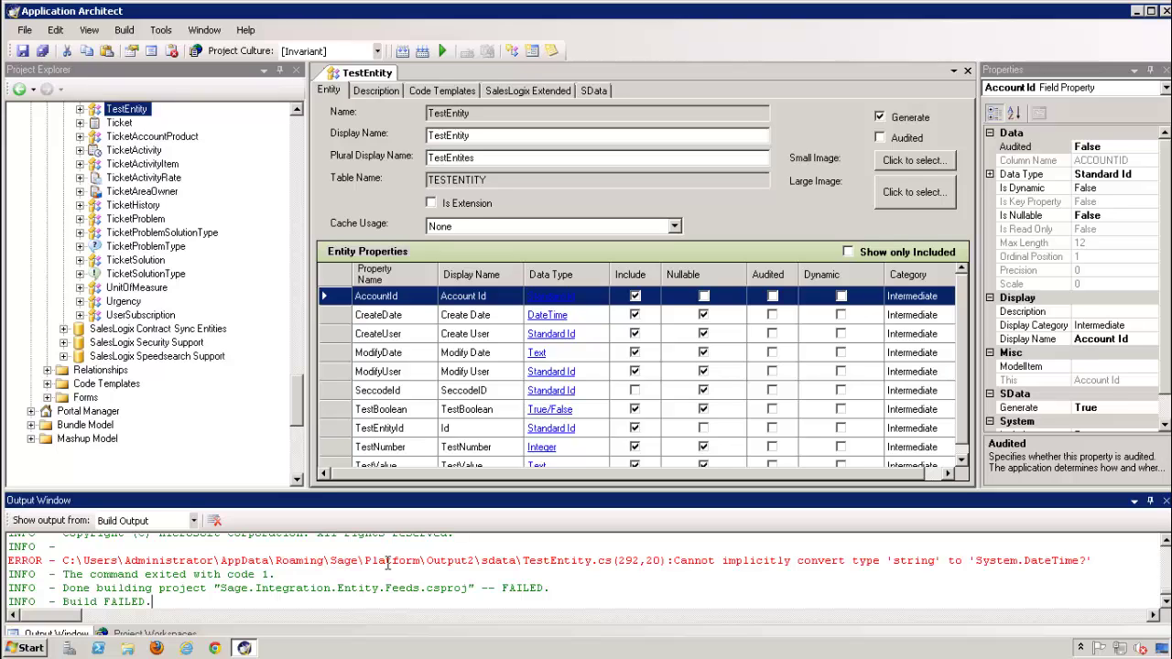
pyautogui.doubleClick(387, 562)
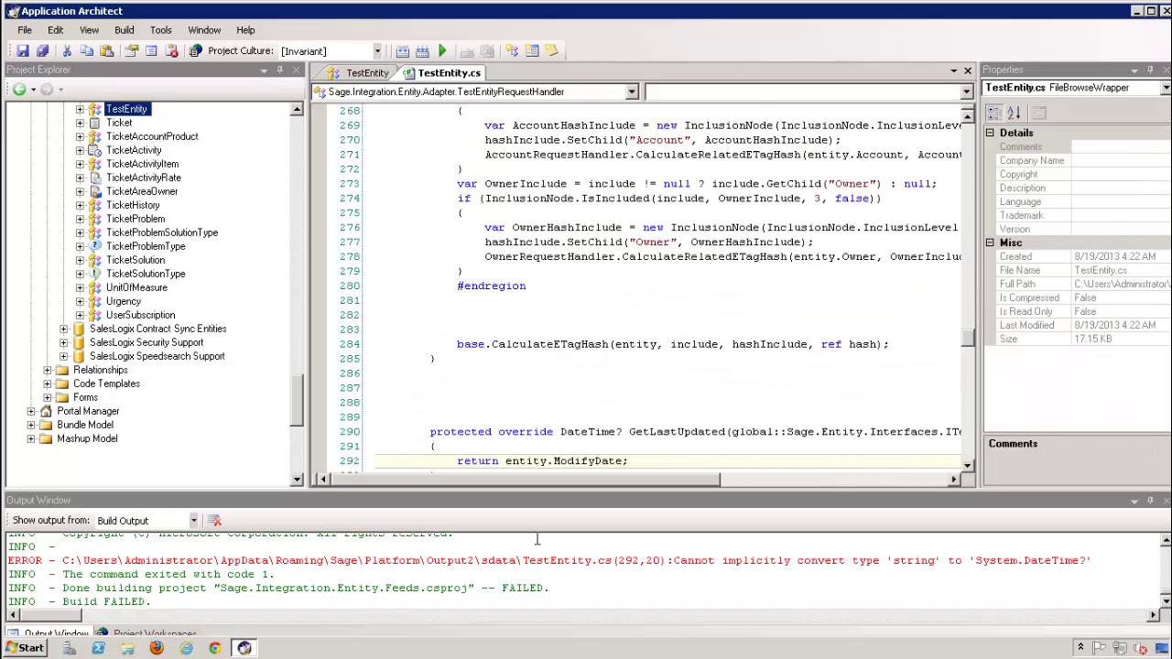
pyautogui.scroll(-2, 759, 195)
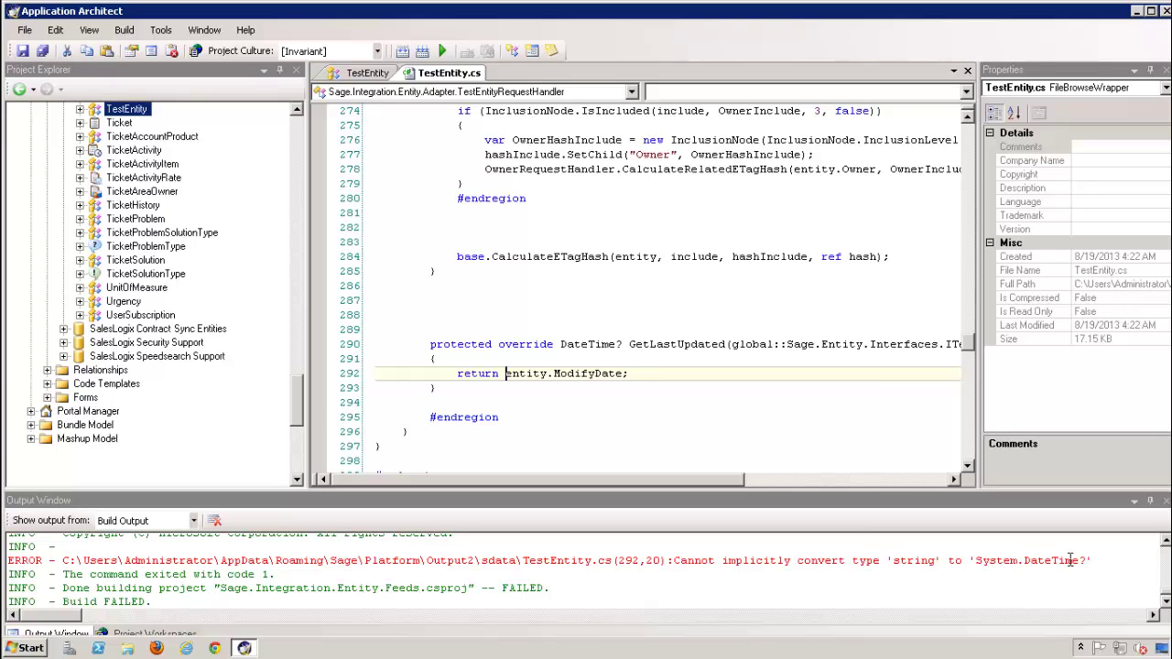
pyautogui.click(366, 75)
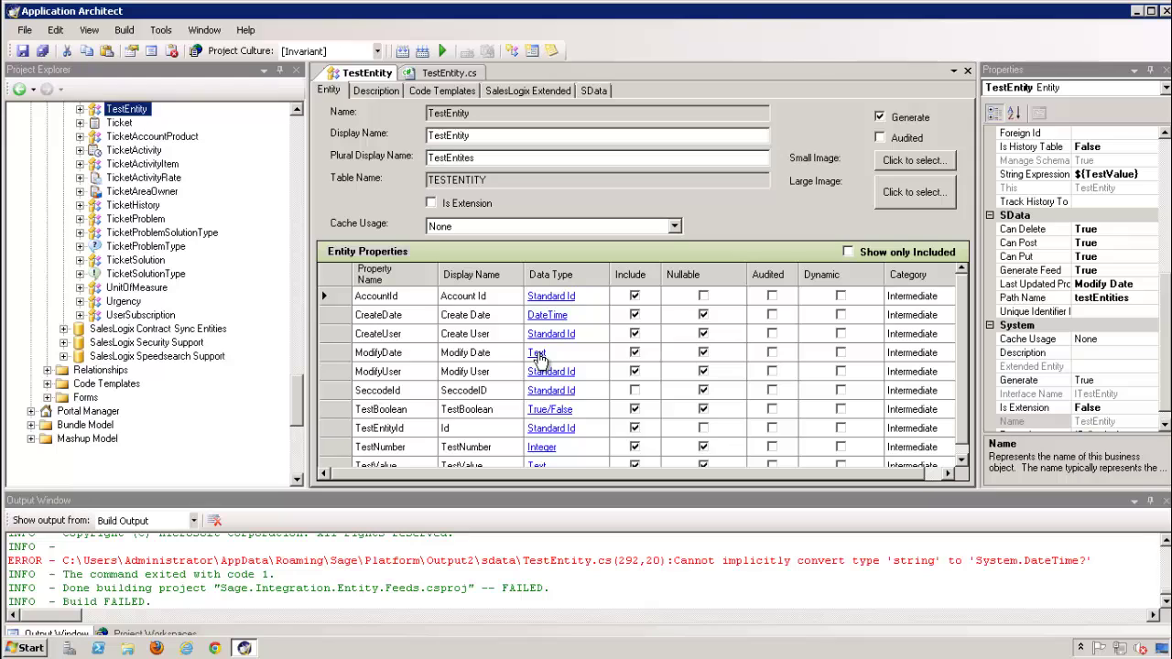
# Change ModifyDate's data type from Text to DateTime, check AccountId and CreateDate, and save TestEntity
pyautogui.click(537, 355)
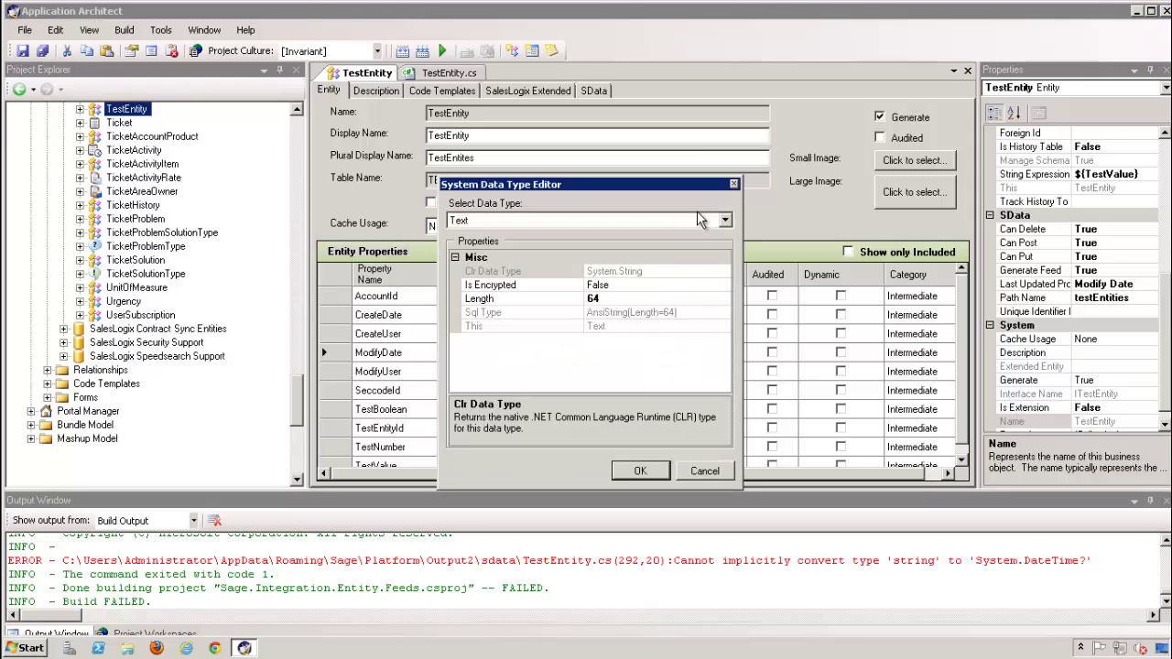
pyautogui.click(724, 222)
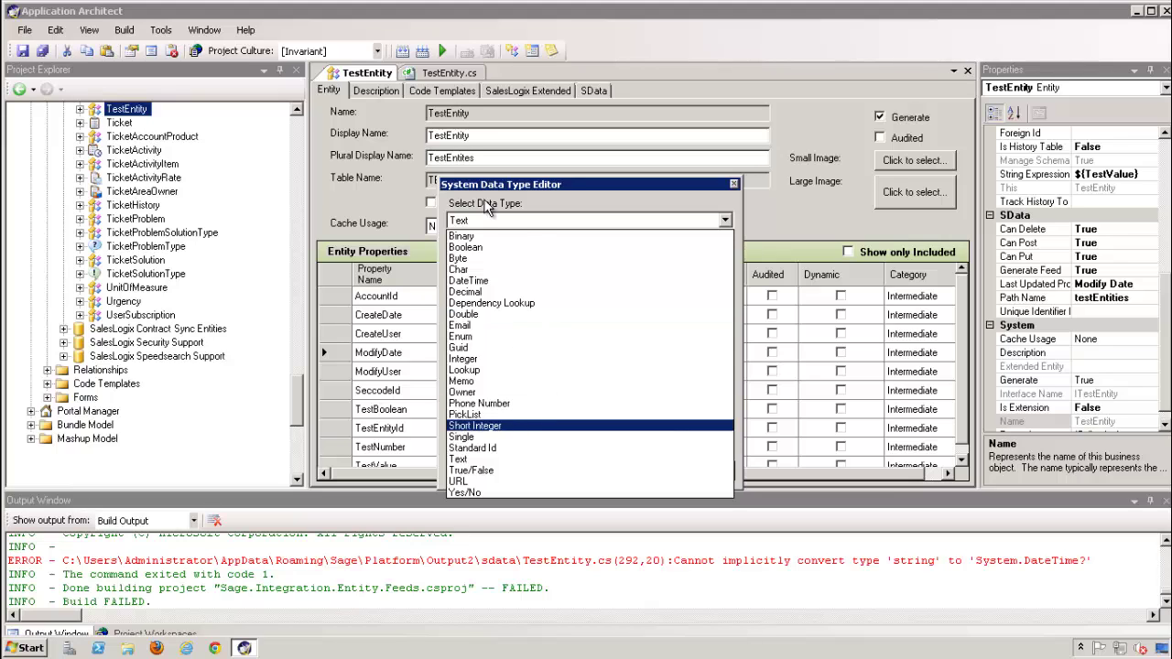
pyautogui.click(475, 280)
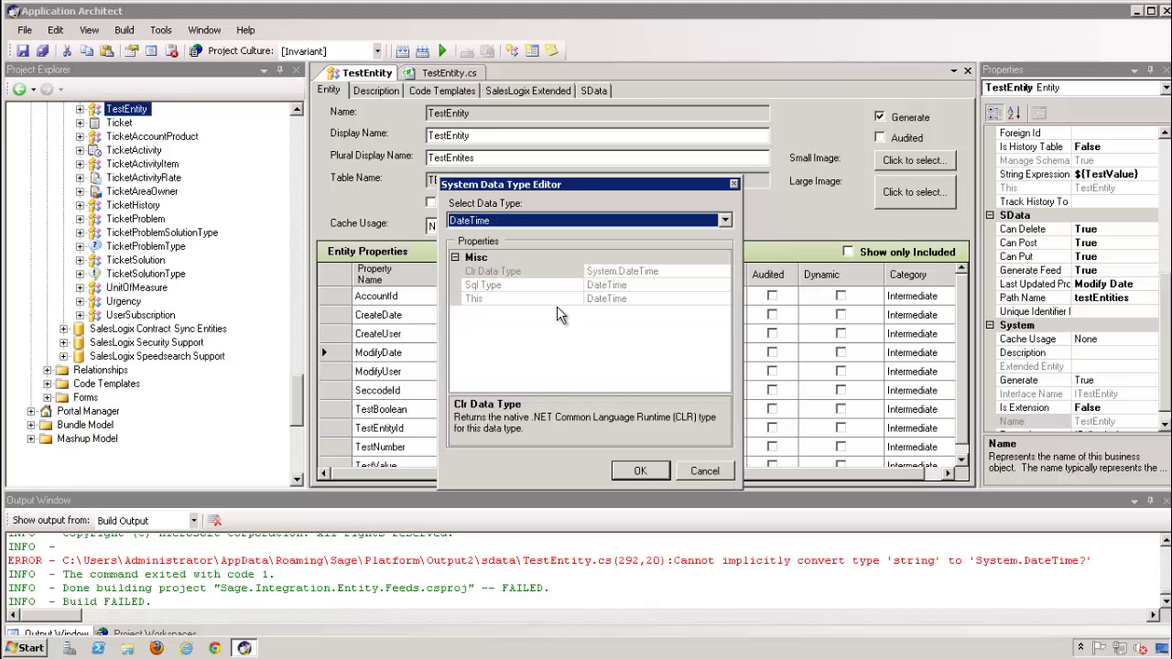
pyautogui.click(639, 470)
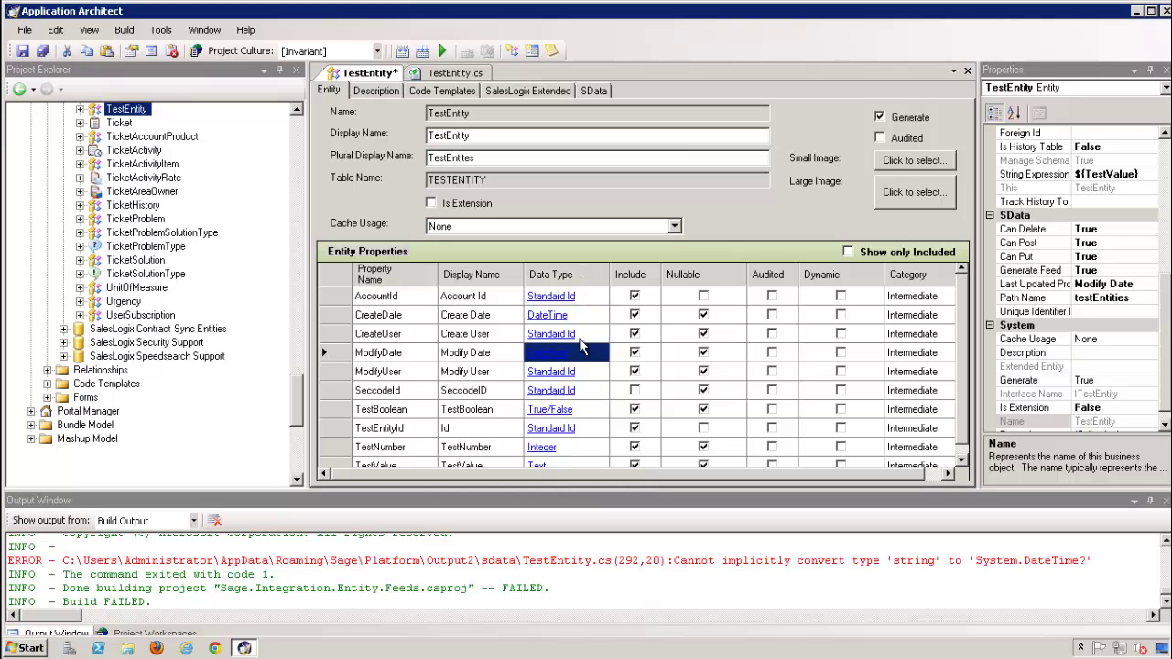
pyautogui.click(336, 295)
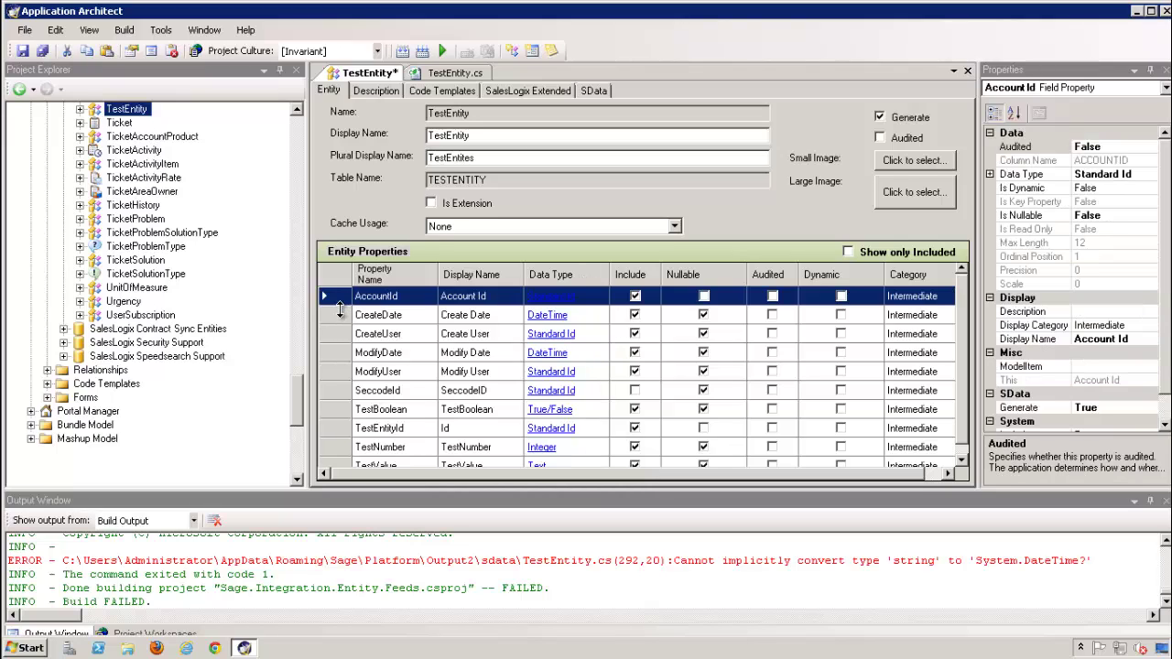
pyautogui.click(340, 313)
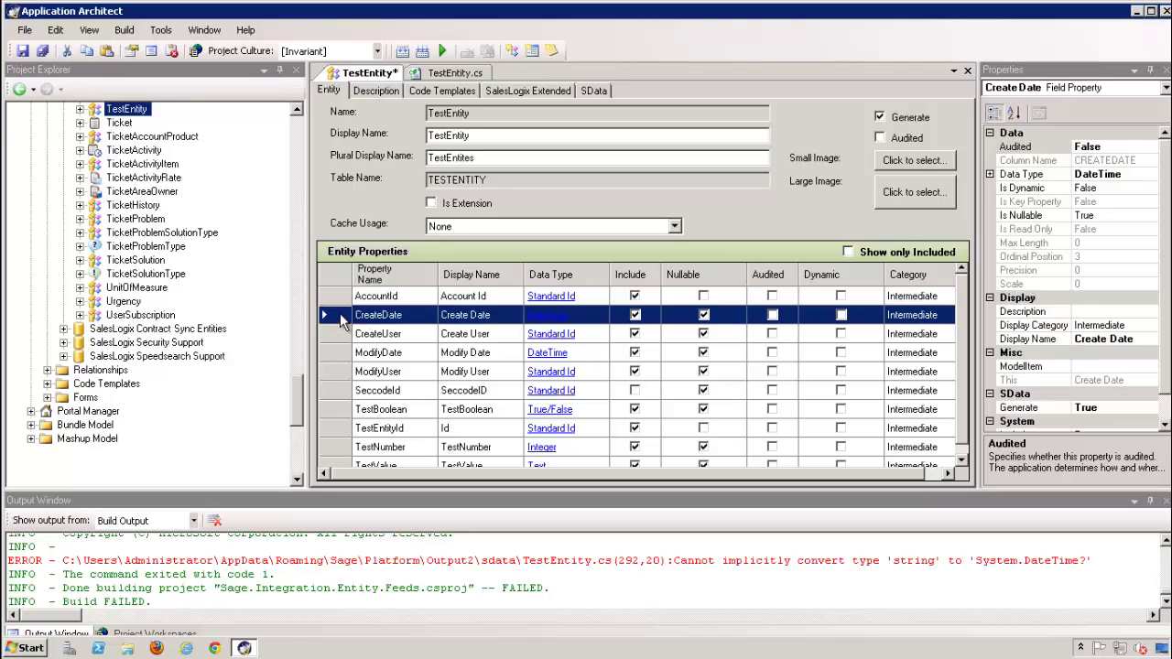
pyautogui.click(23, 51)
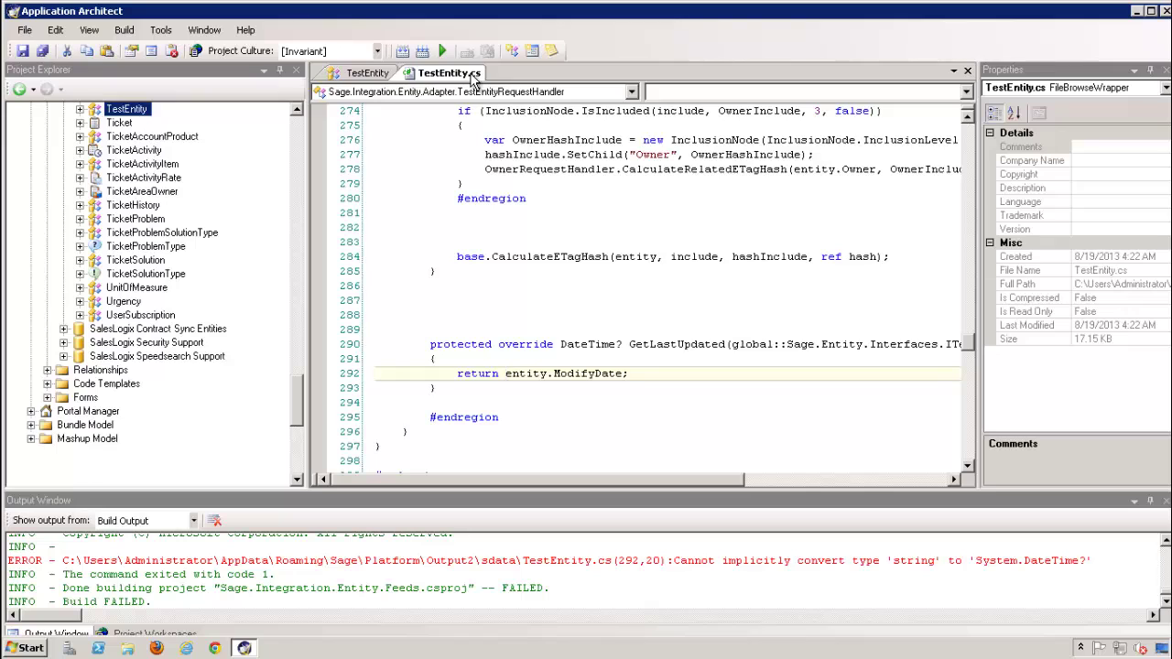
# Close the generated TestEntity.cs code and rebuild the web platform through to Build complete
pyautogui.click(968, 73)
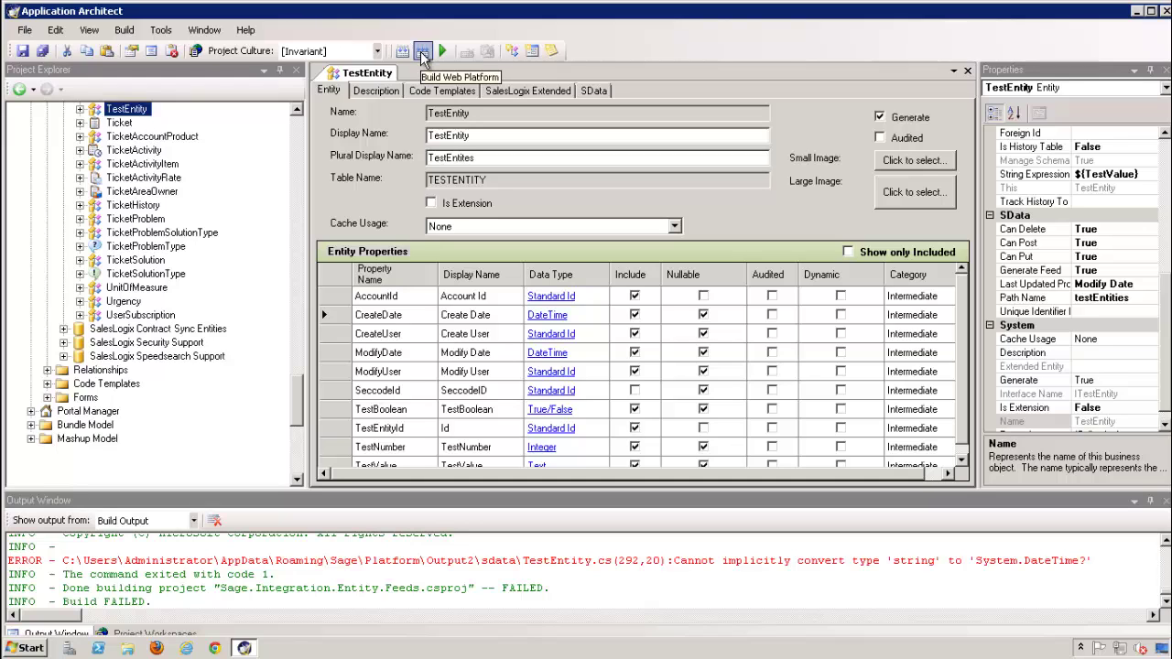
pyautogui.click(423, 55)
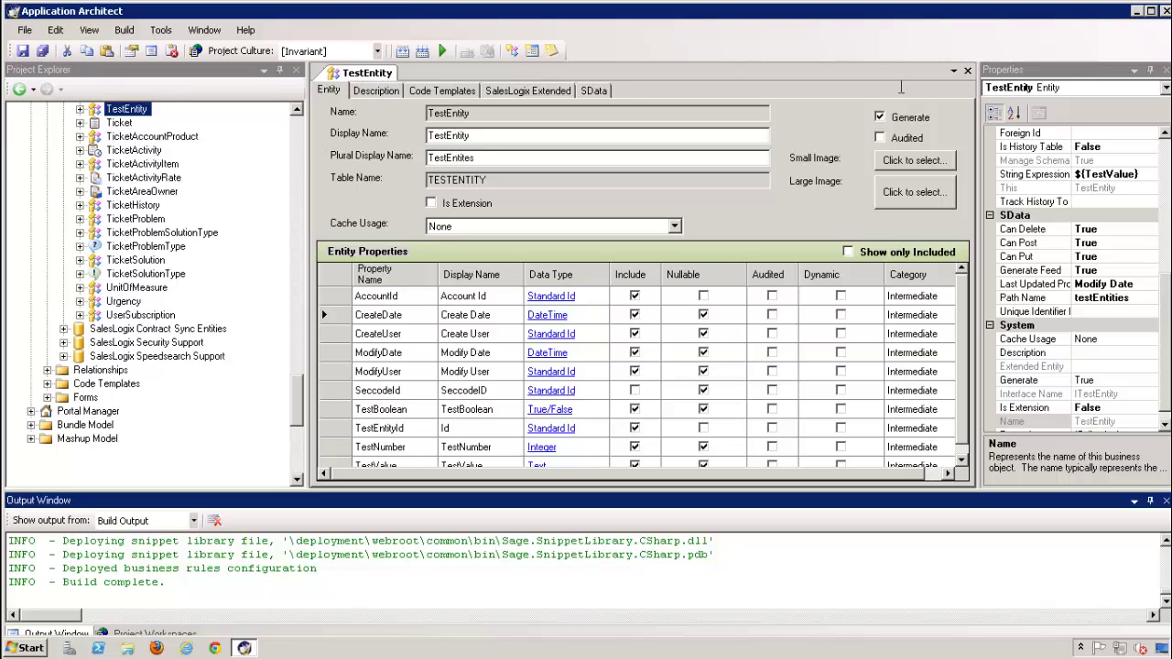
# Close the TestEntity editor, then browse TestEntity > Rules to review Business Rule Methods and the Events handlers
pyautogui.click(966, 70)
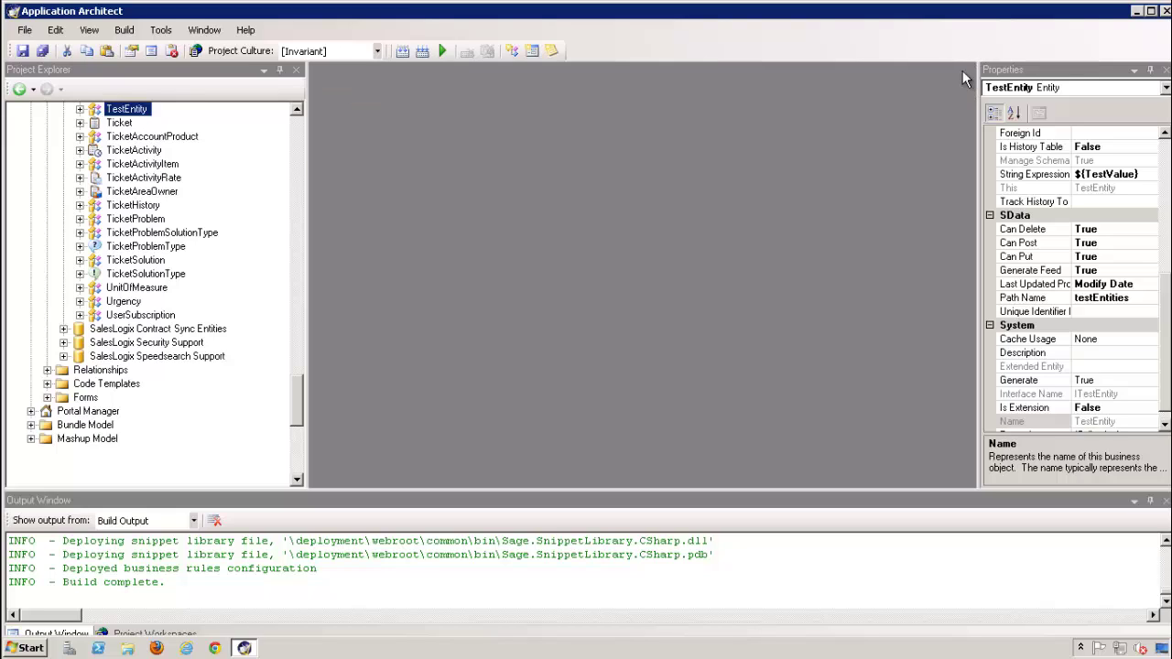
pyautogui.moveTo(293, 385); pyautogui.dragTo(297, 362)
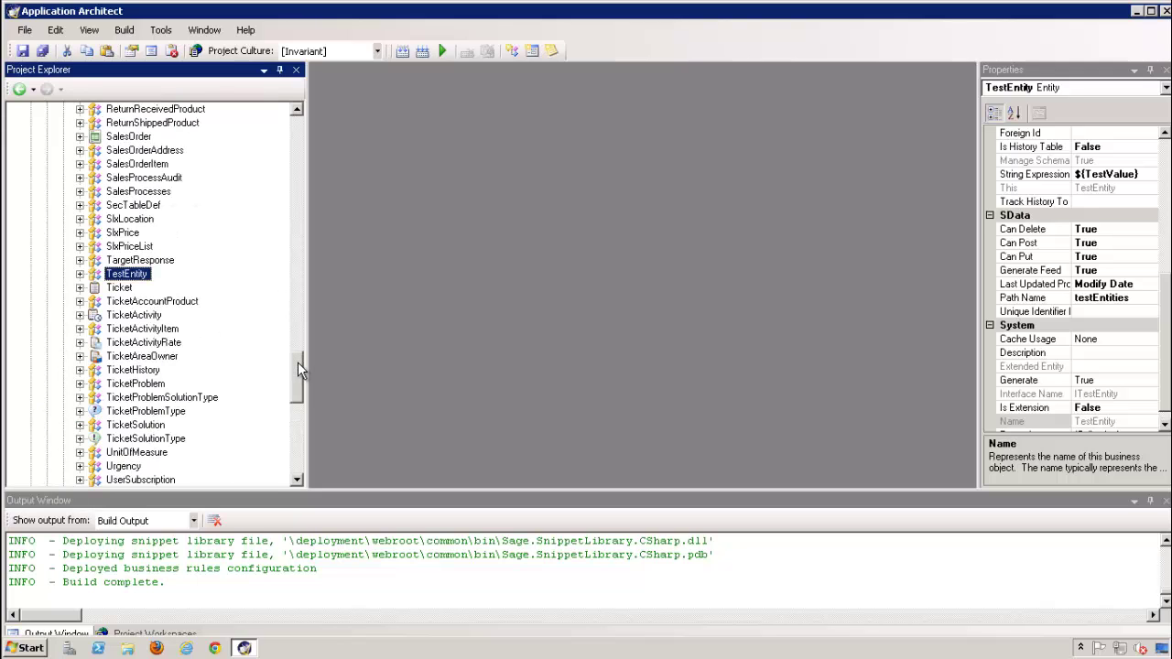
pyautogui.click(81, 275)
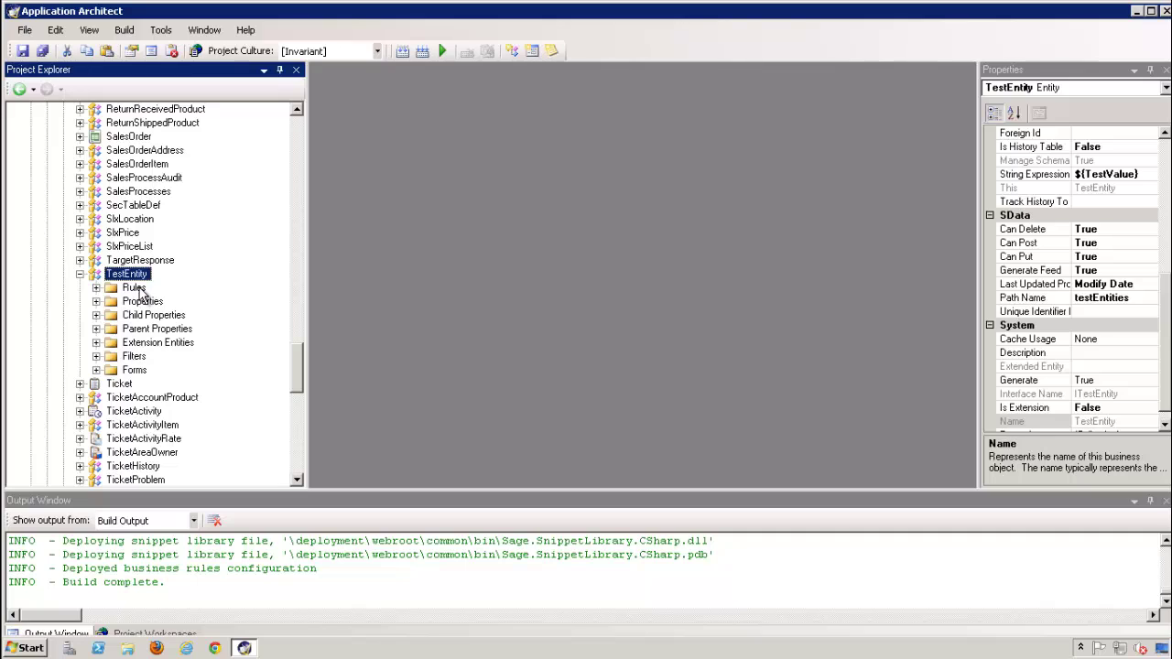
pyautogui.click(96, 288)
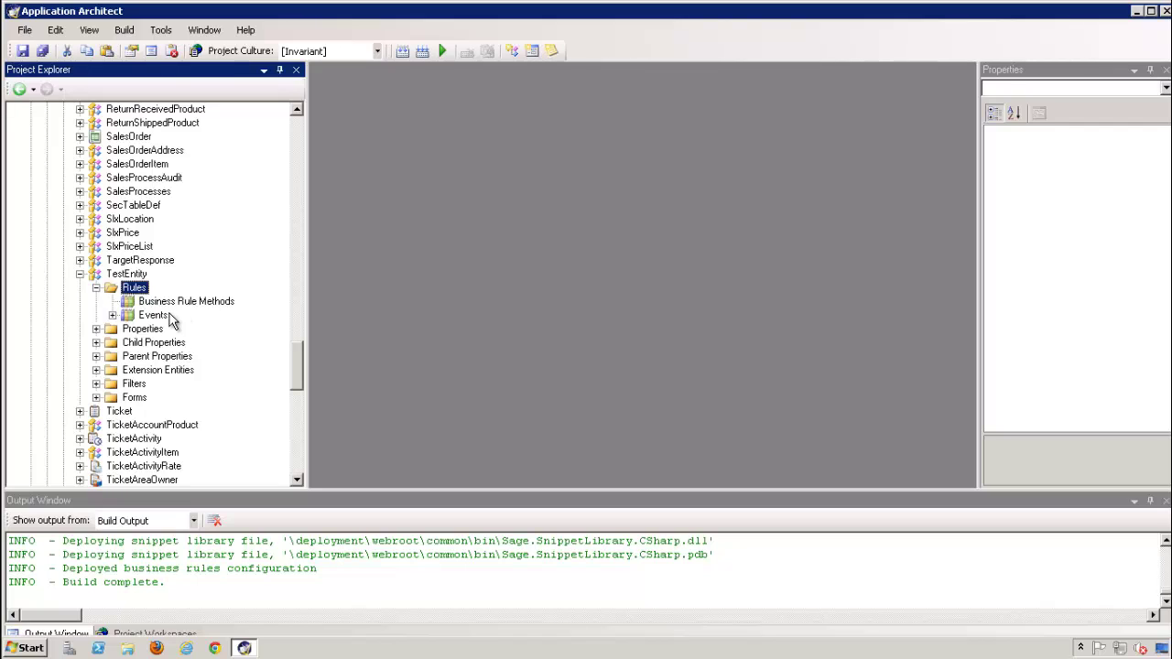
pyautogui.click(170, 303)
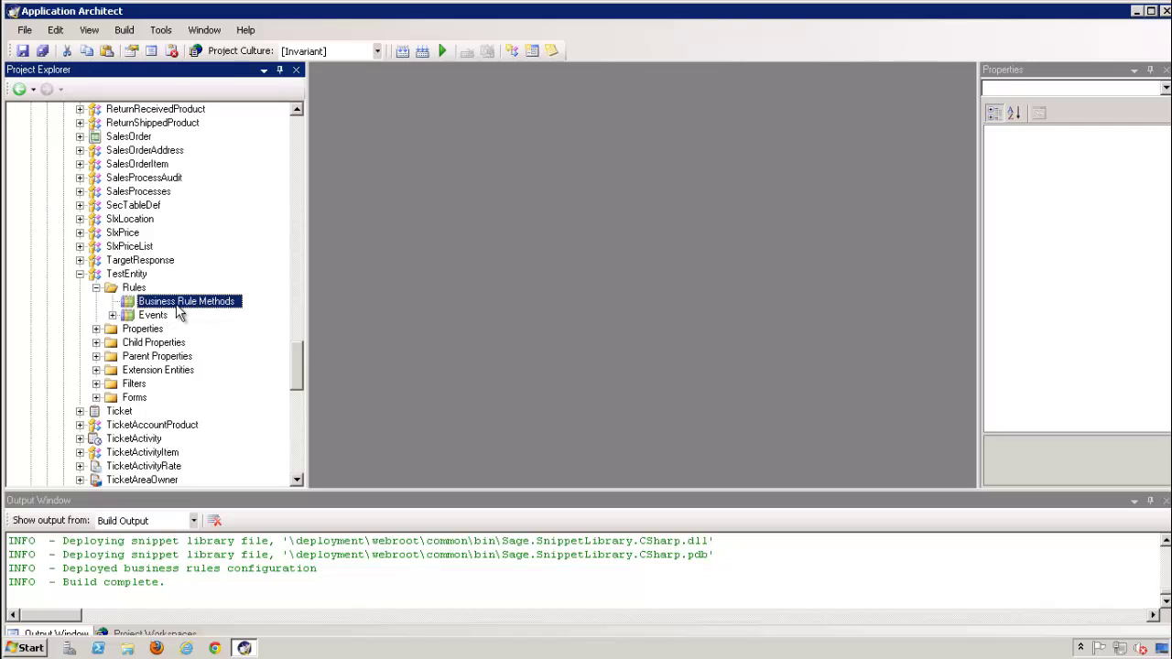
pyautogui.click(113, 316)
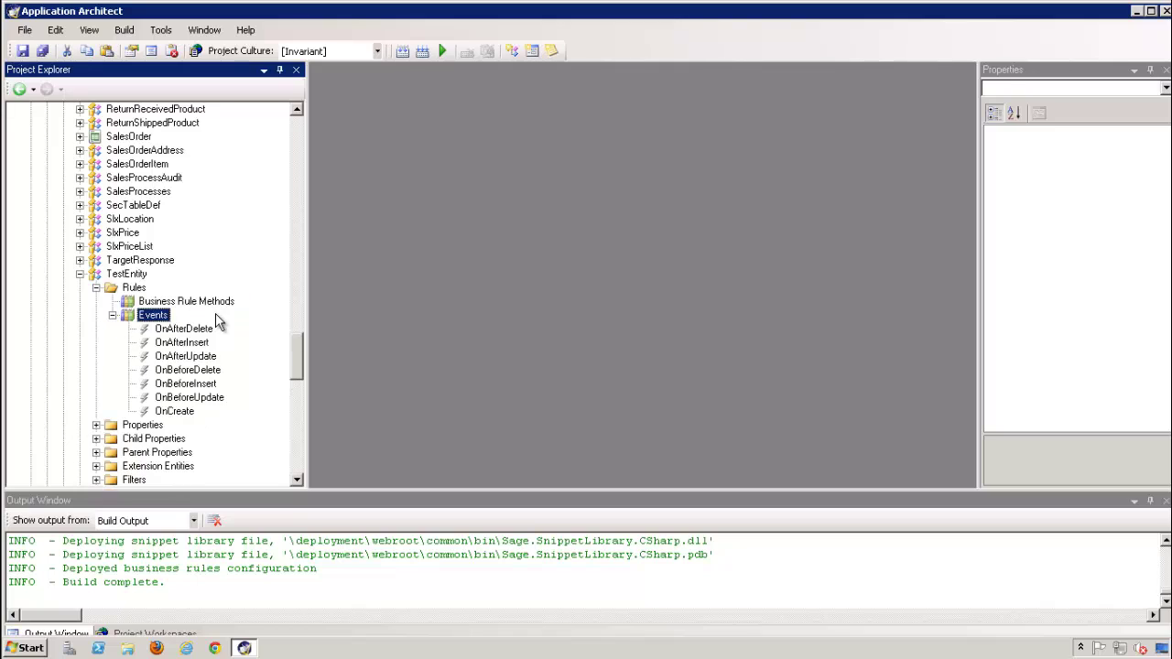
pyautogui.scroll(-1, 194, 340)
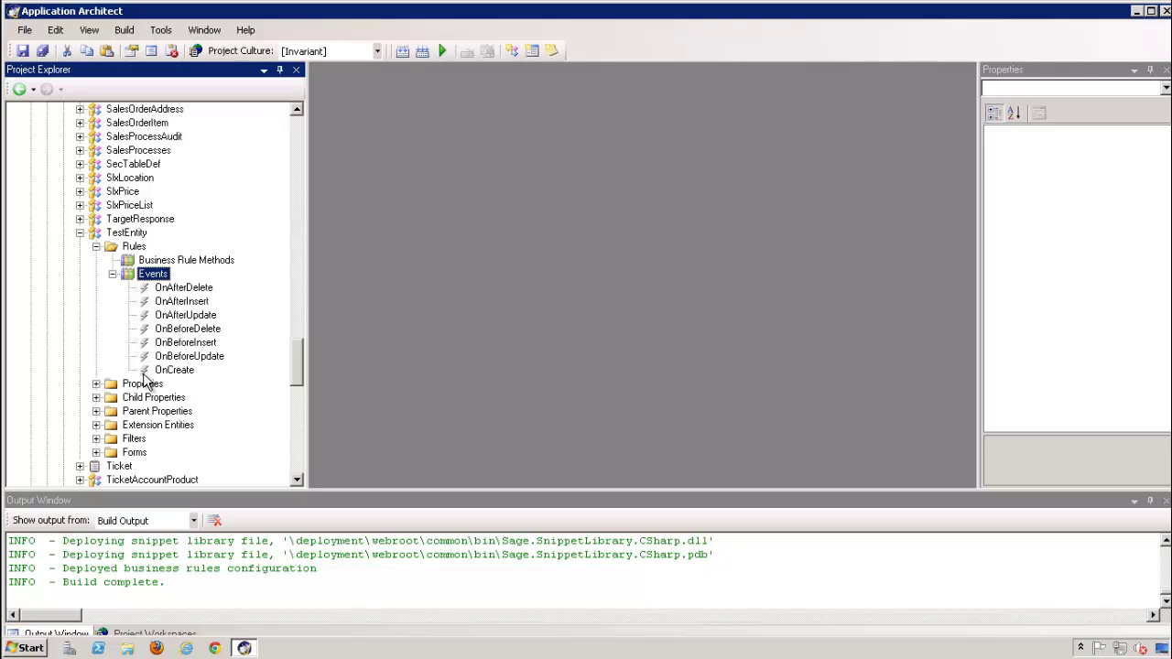
pyautogui.click(112, 273)
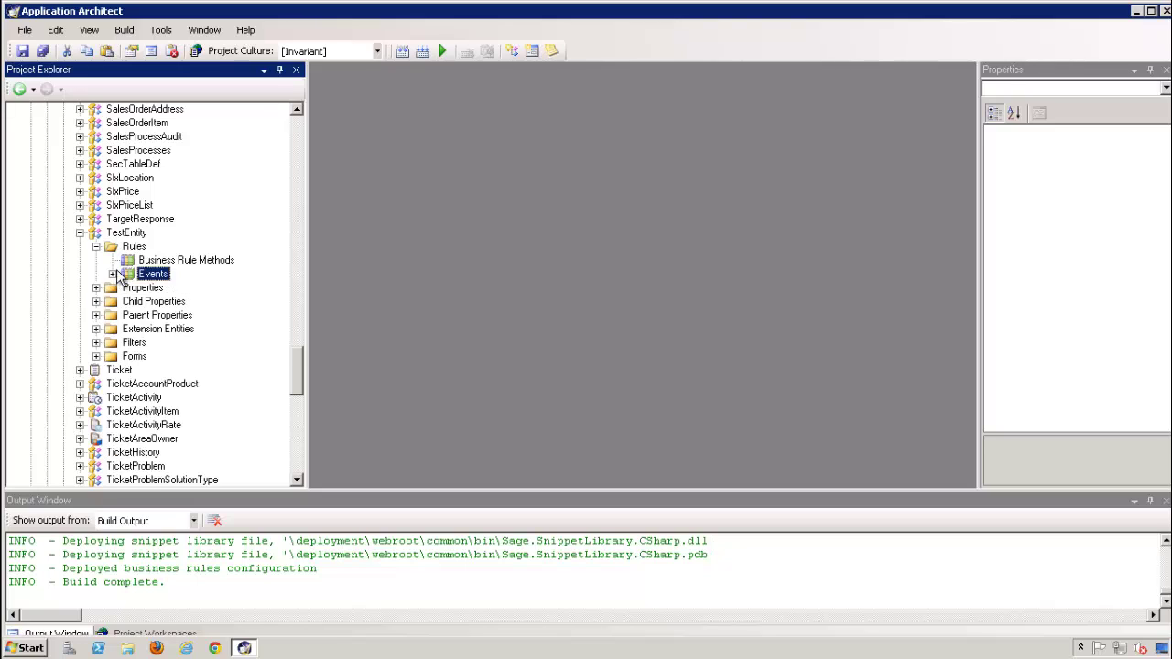
# Review TestEntity's TestValue, TestBoolean and TestNumber properties and its empty child properties
pyautogui.doubleClick(109, 288)
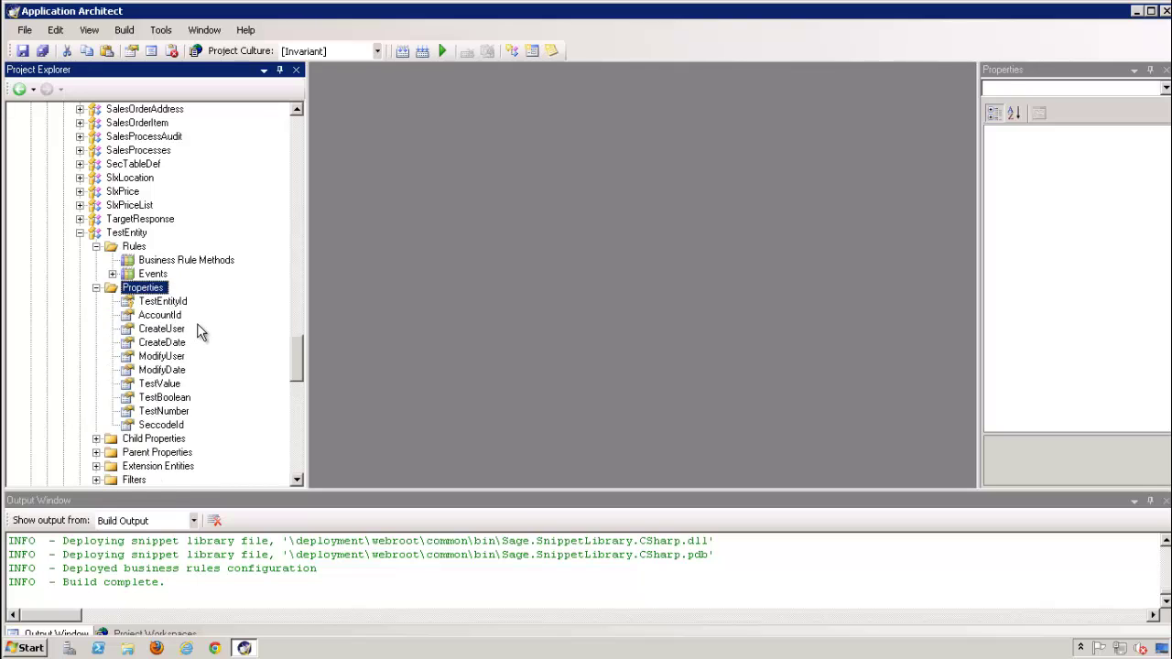
pyautogui.scroll(-2, 199, 335)
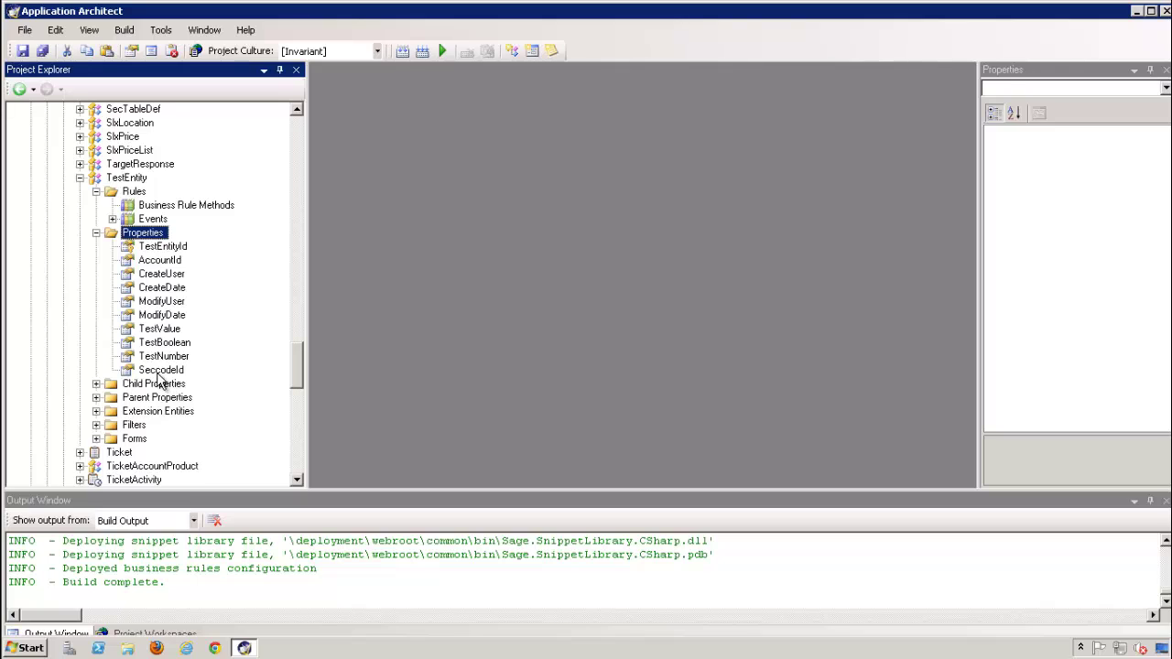
pyautogui.click(161, 330)
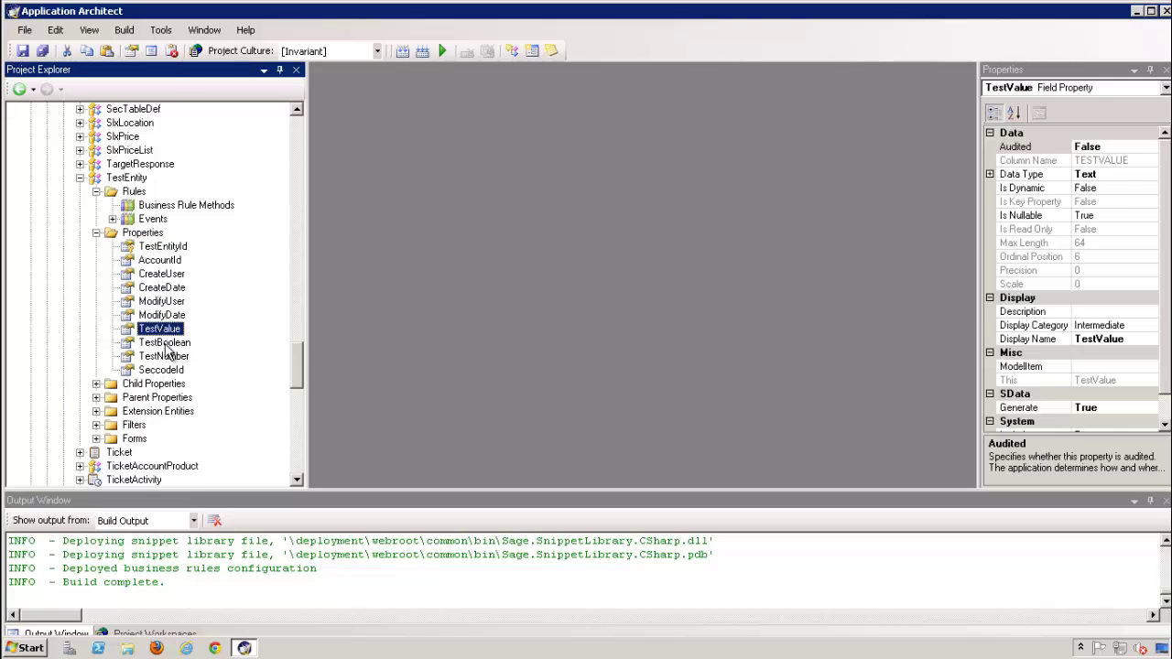
pyautogui.click(166, 345)
pyautogui.click(167, 357)
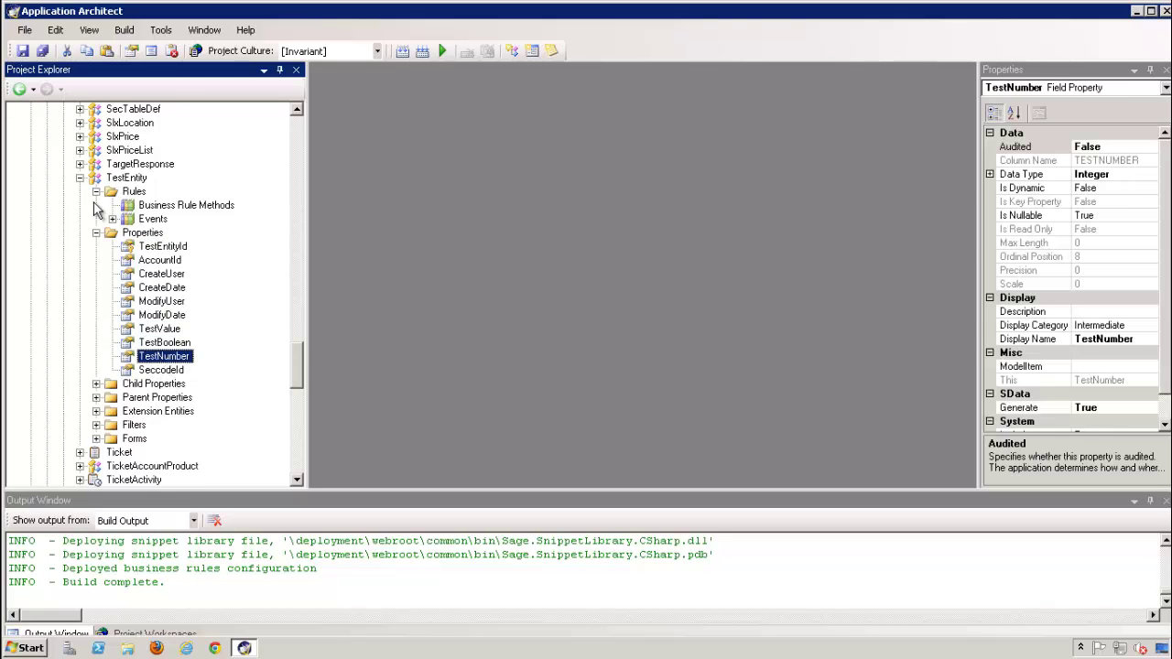
pyautogui.click(96, 234)
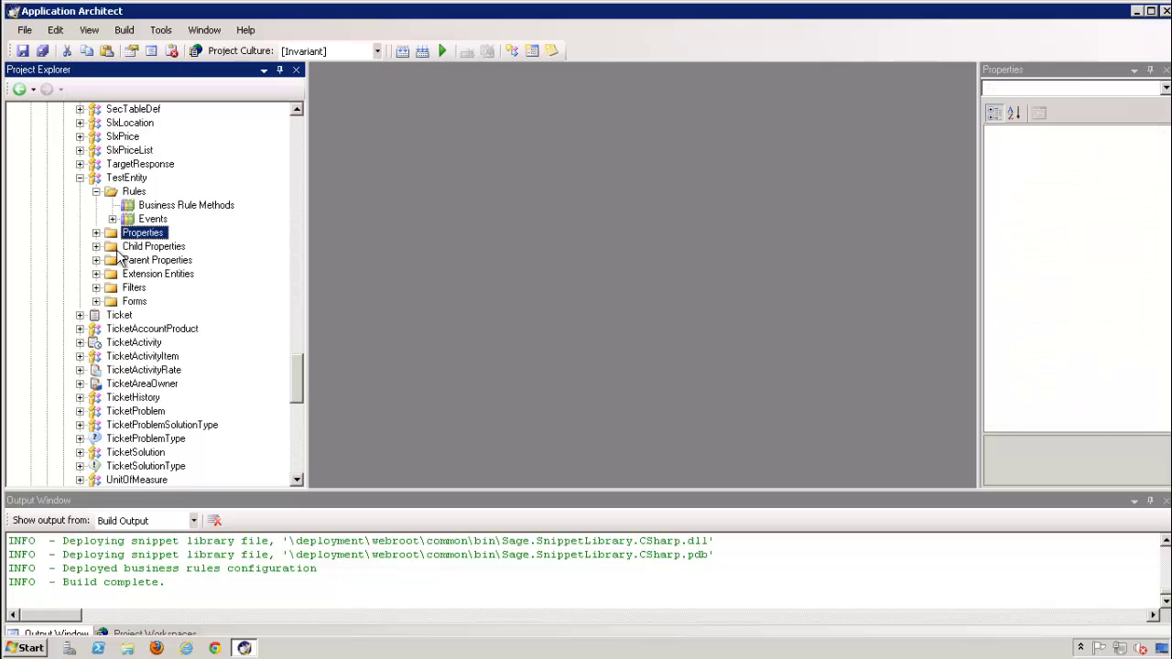
pyautogui.click(97, 246)
# Inspect the Account and Owner parent relations, and confirm extension entities and forms are empty
pyautogui.click(96, 261)
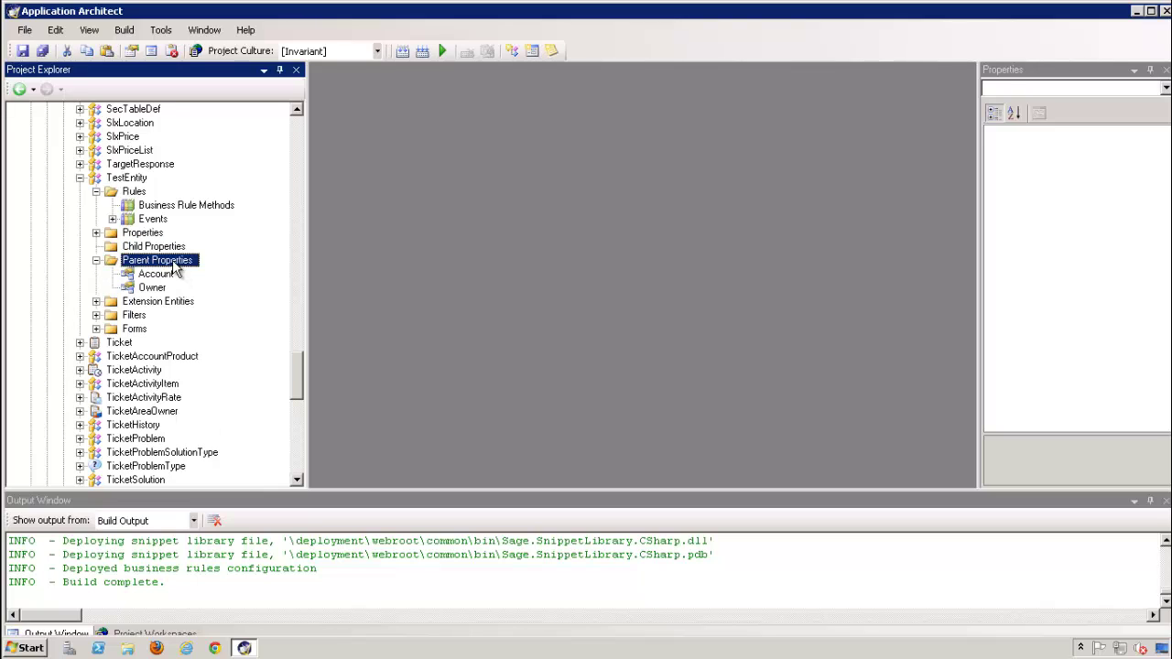
pyautogui.click(154, 280)
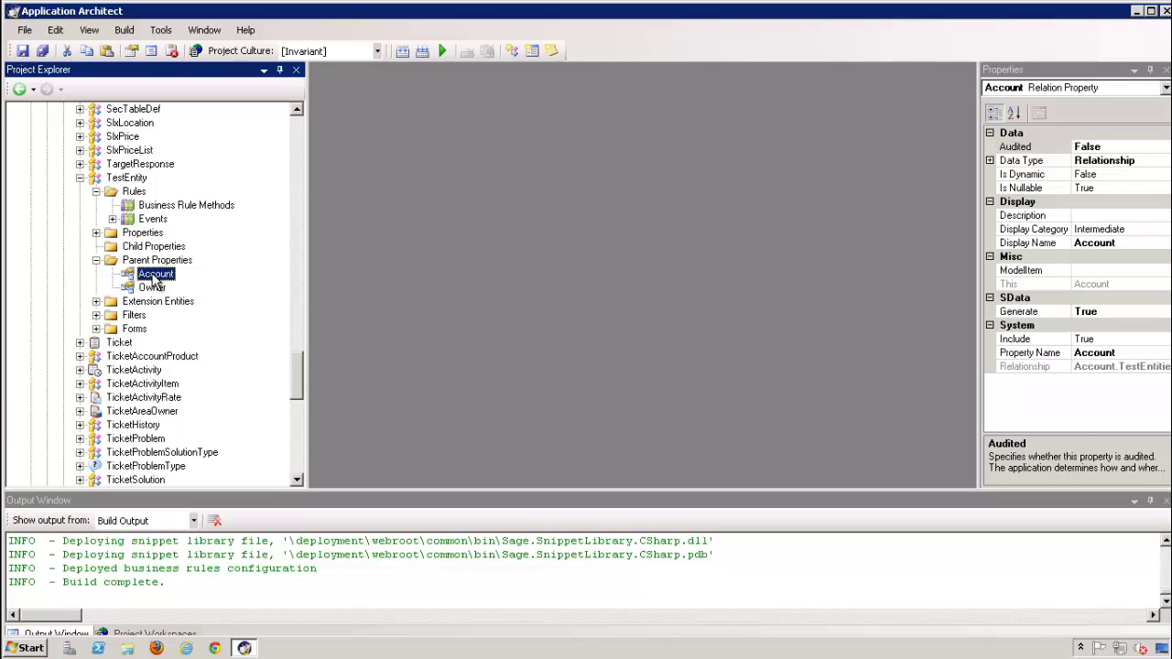
pyautogui.click(152, 288)
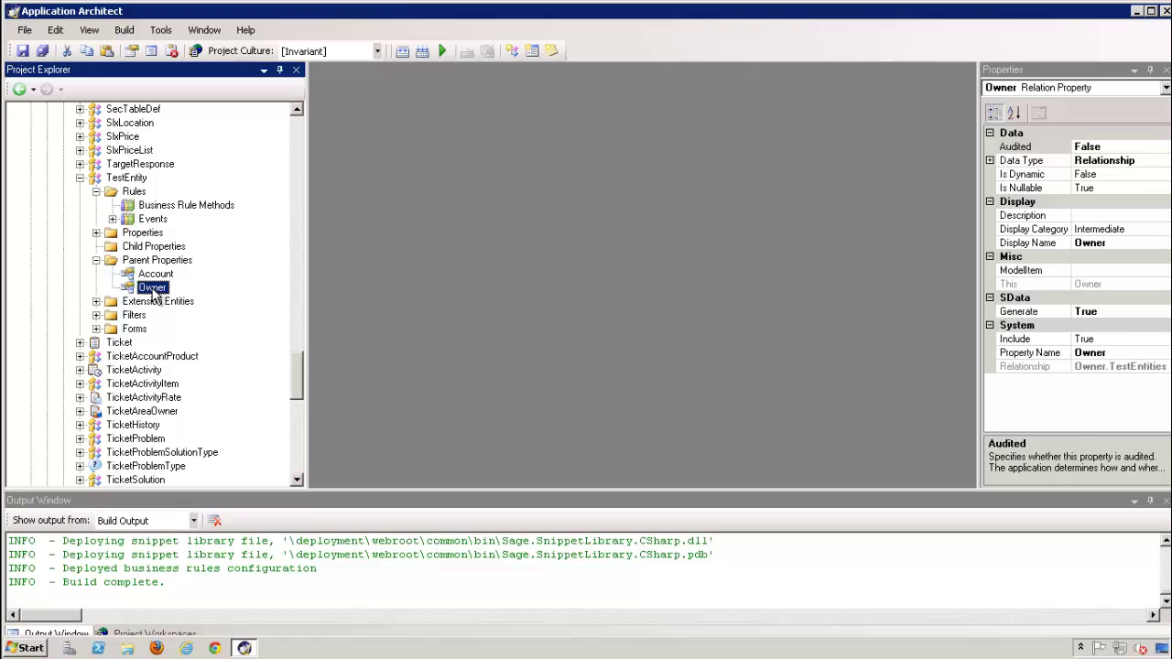
pyautogui.click(96, 301)
pyautogui.click(96, 330)
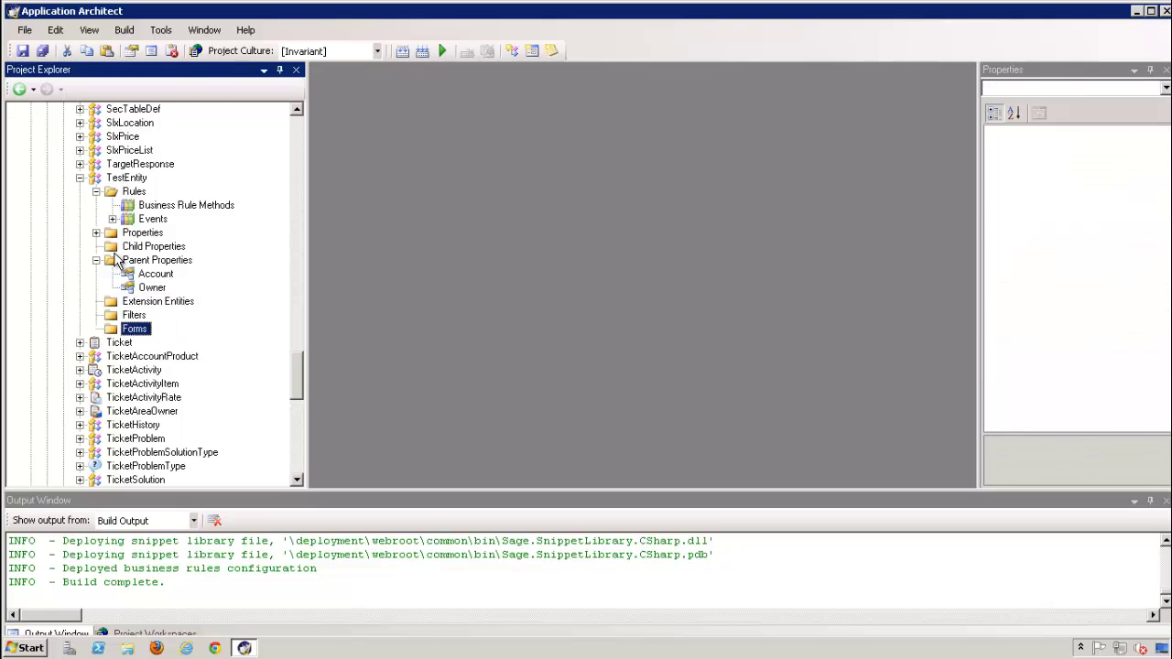
# Compare with Ticket's forms, then choose Add Form on TestEntity's Forms folder
pyautogui.doubleClick(95, 343)
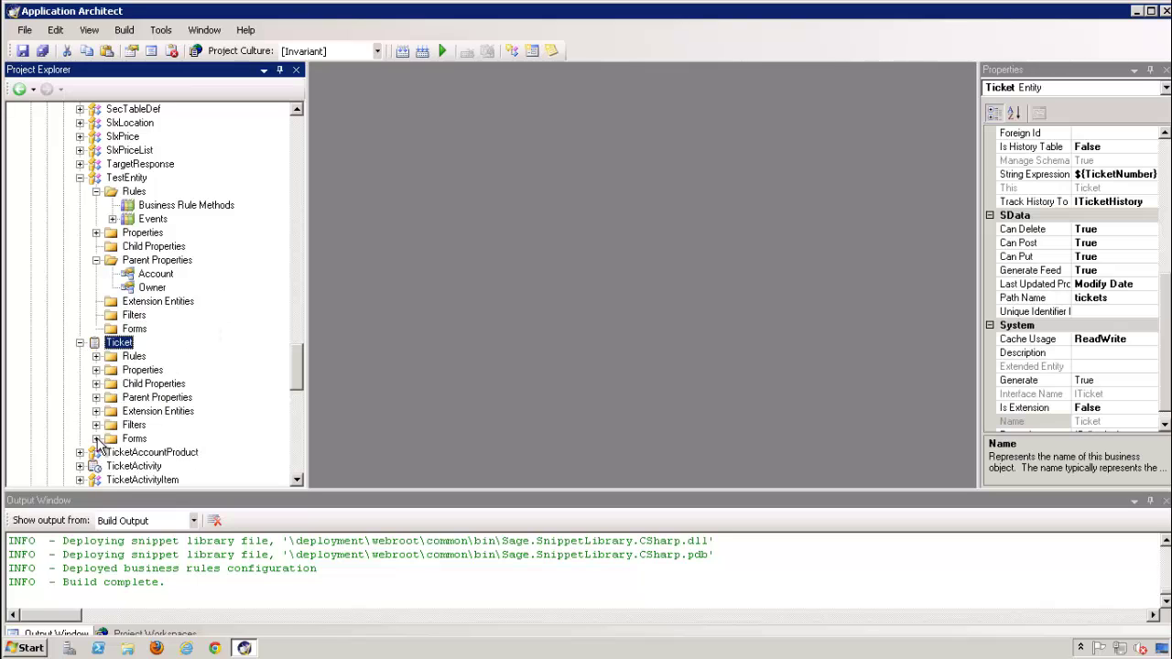
pyautogui.doubleClick(170, 438)
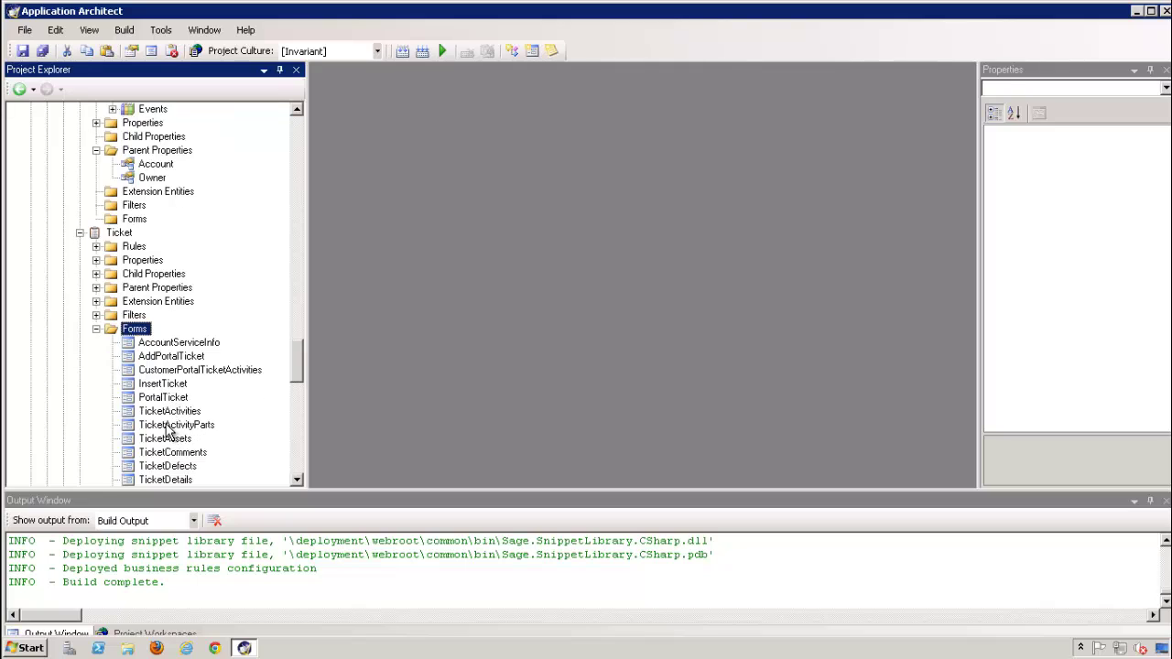
pyautogui.scroll(3, 166, 424)
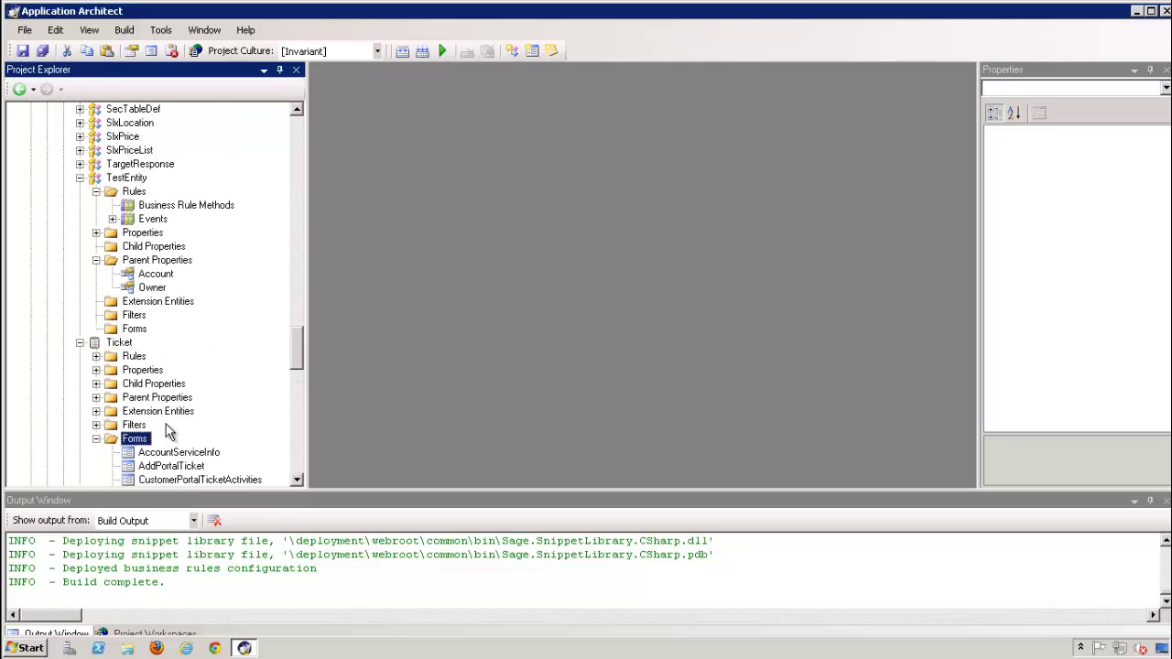
pyautogui.click(96, 439)
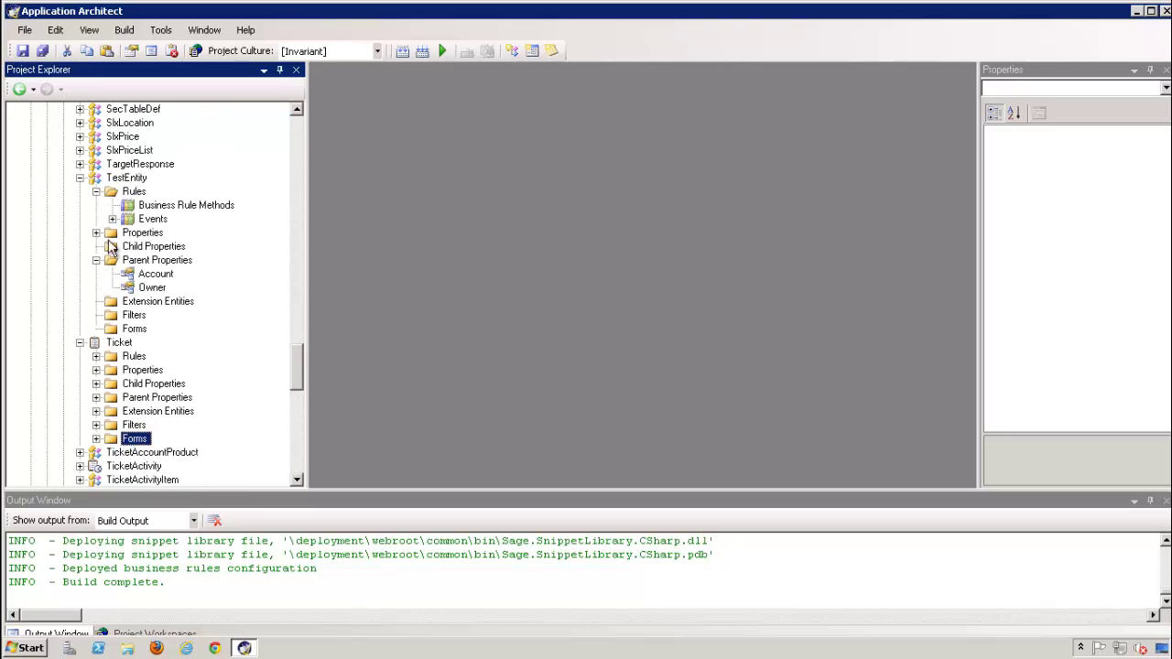
pyautogui.rightClick(128, 329)
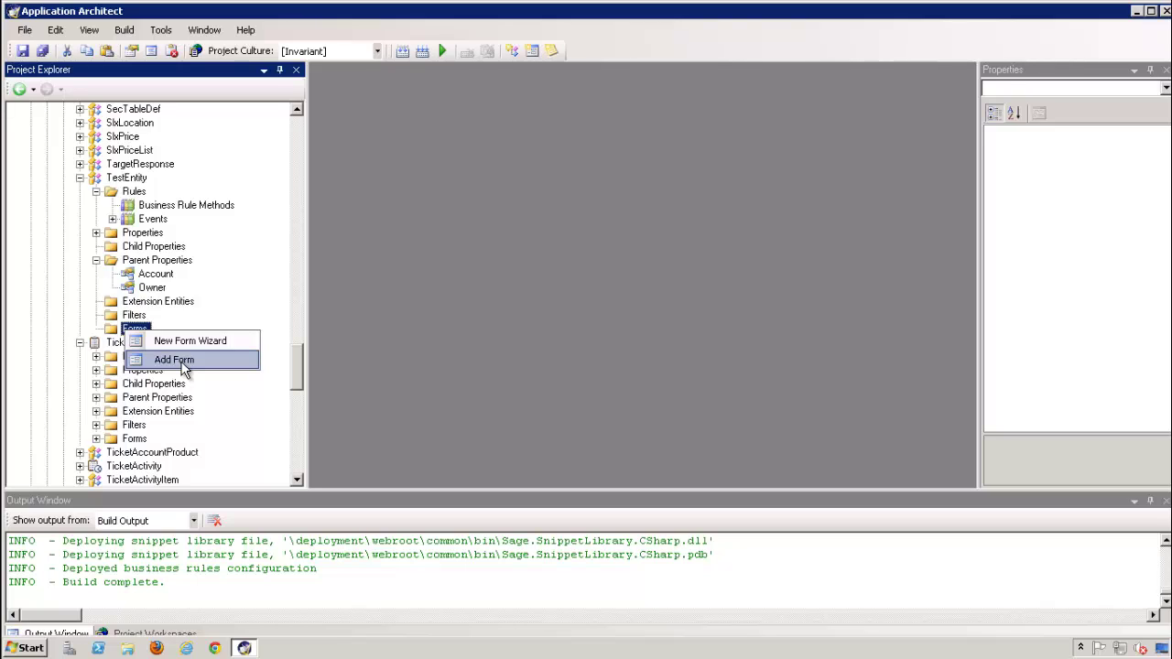
pyautogui.click(183, 363)
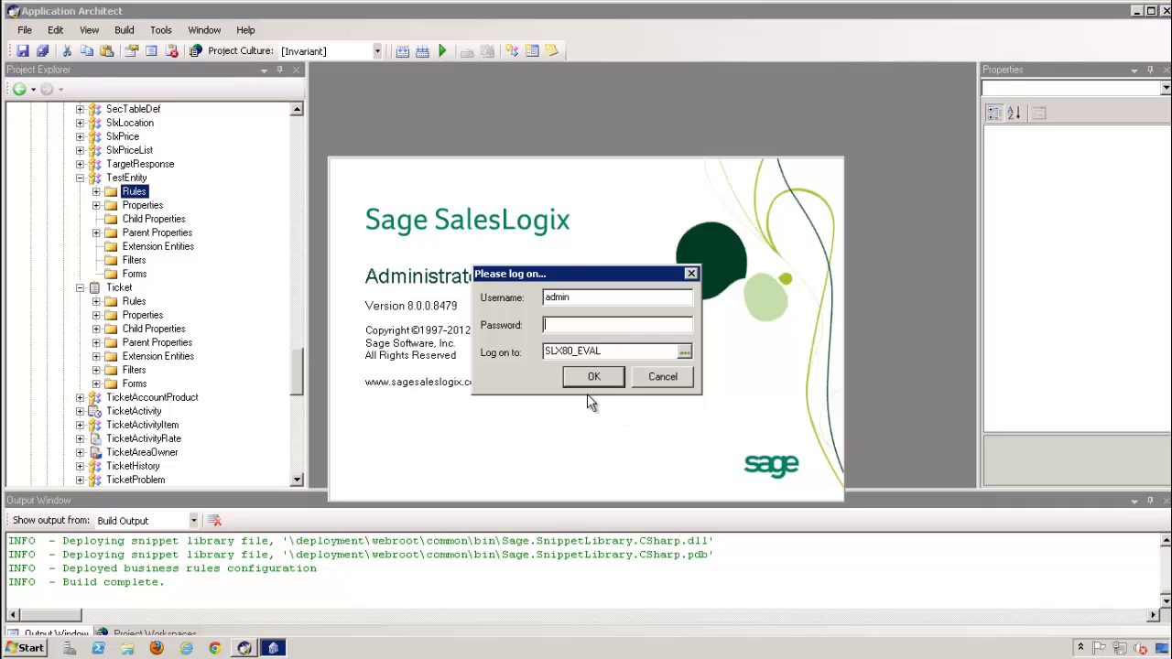
# Log on to SalesLogix Administrator and open the Database Manager
pyautogui.moveTo(576, 275); pyautogui.dragTo(539, 331)
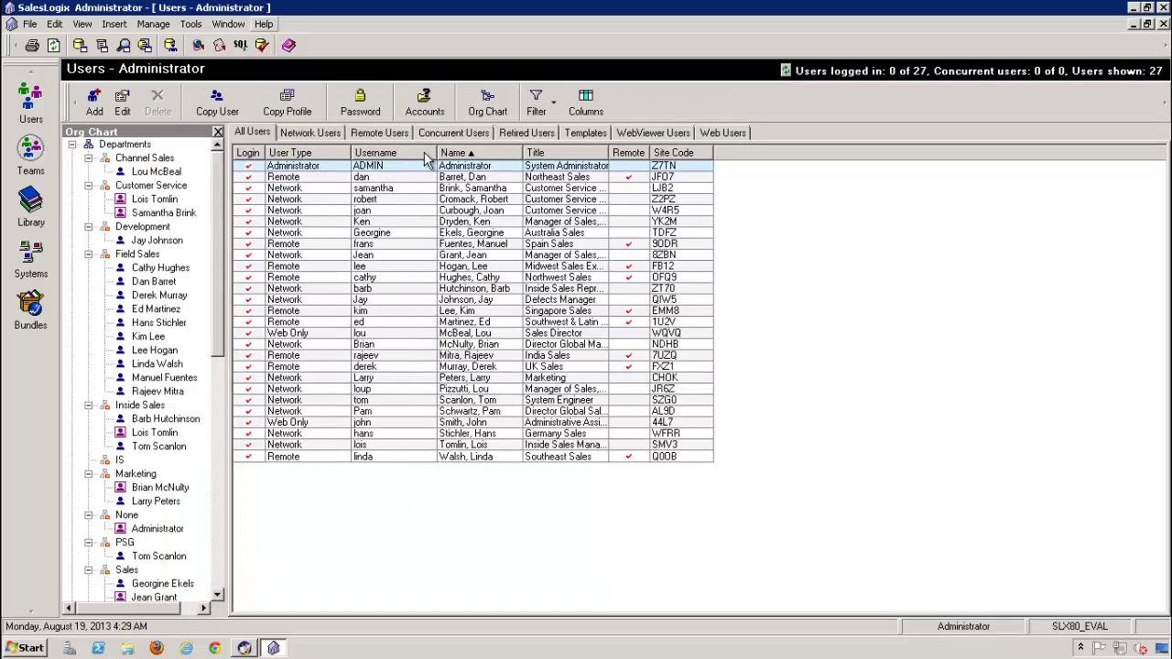
pyautogui.click(79, 46)
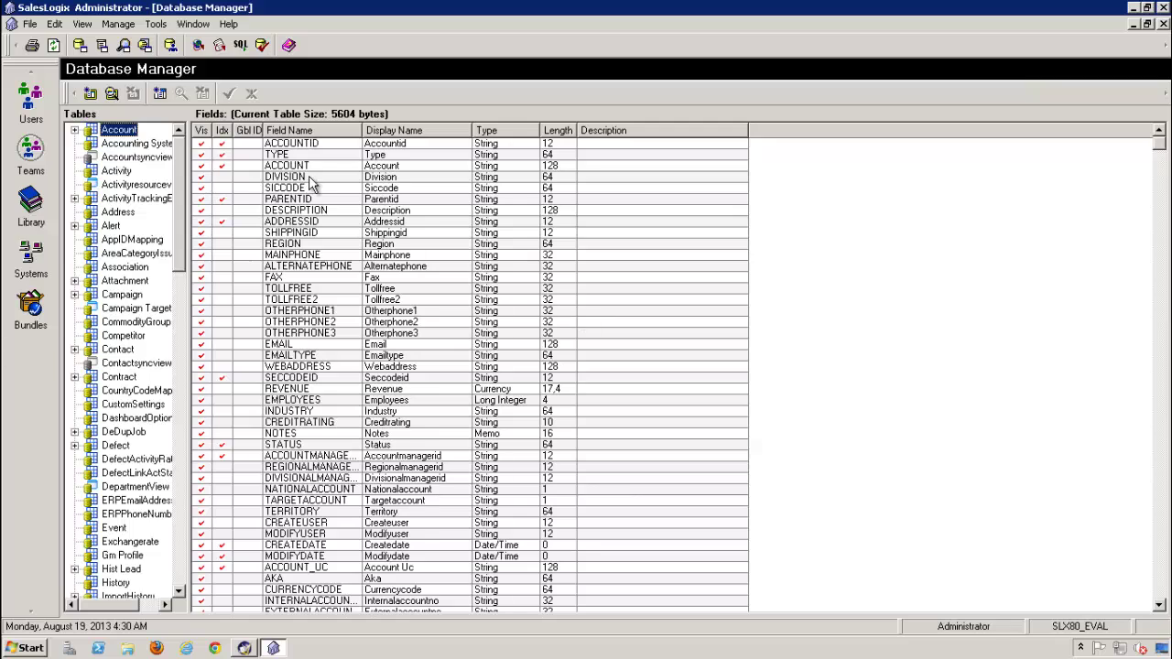
# Define a new table named LANTEST with Association set to (None)
pyautogui.click(91, 94)
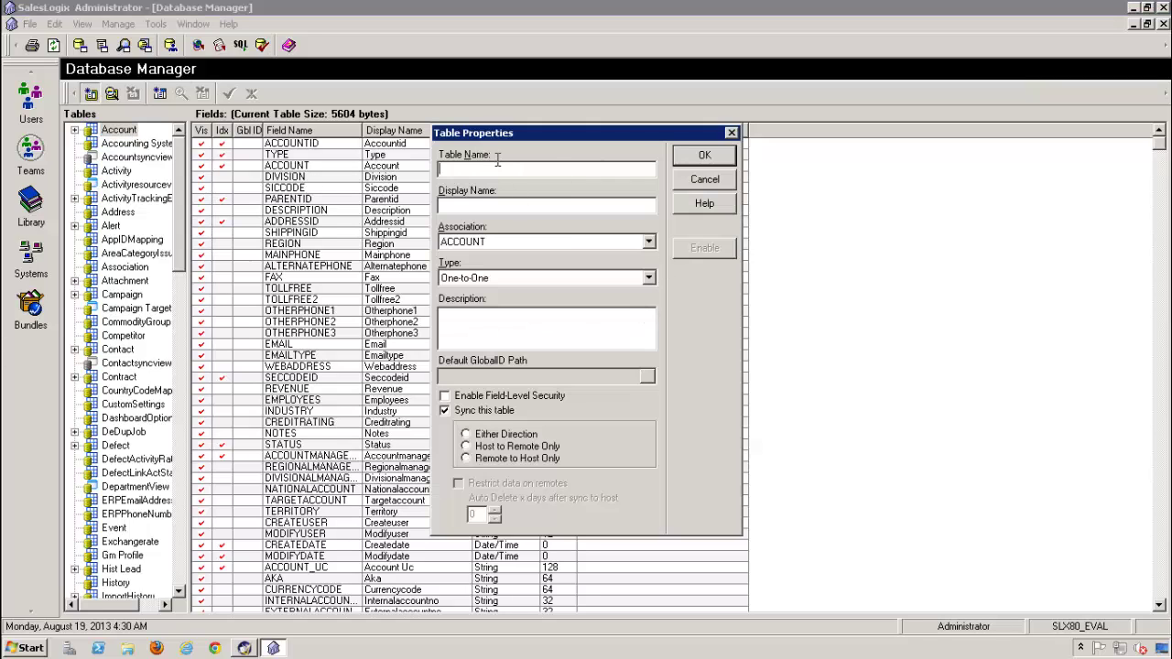
pyautogui.write('LanTes')
pyautogui.press('Tab')
pyautogui.press('Tab')
pyautogui.press('Tab')
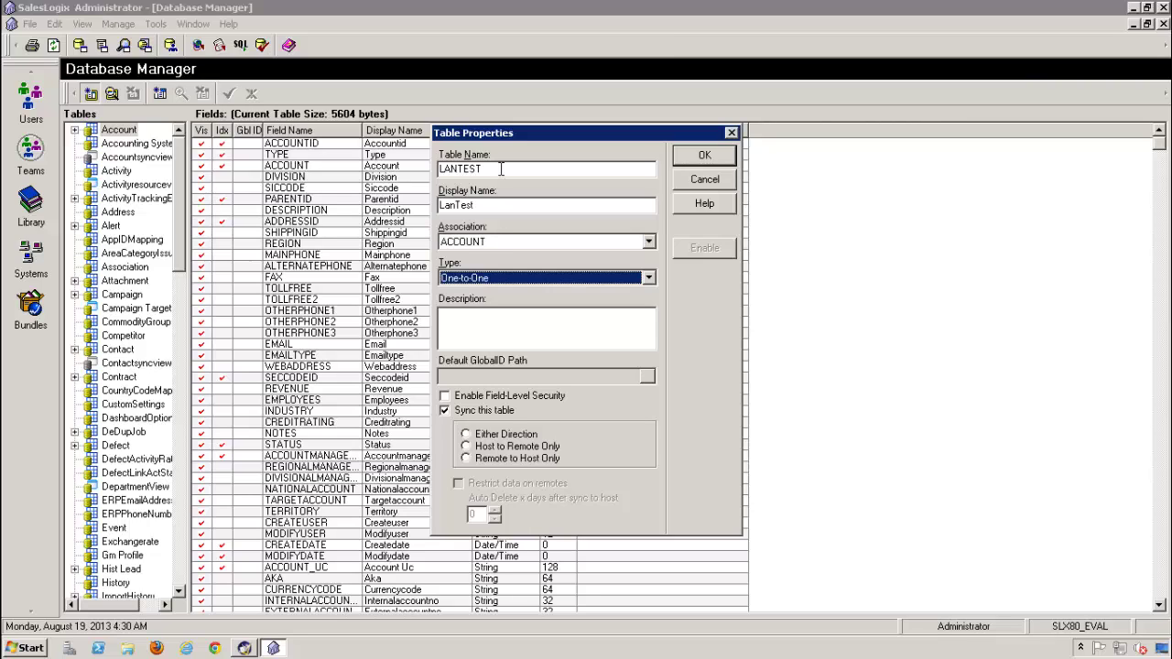
pyautogui.click(652, 241)
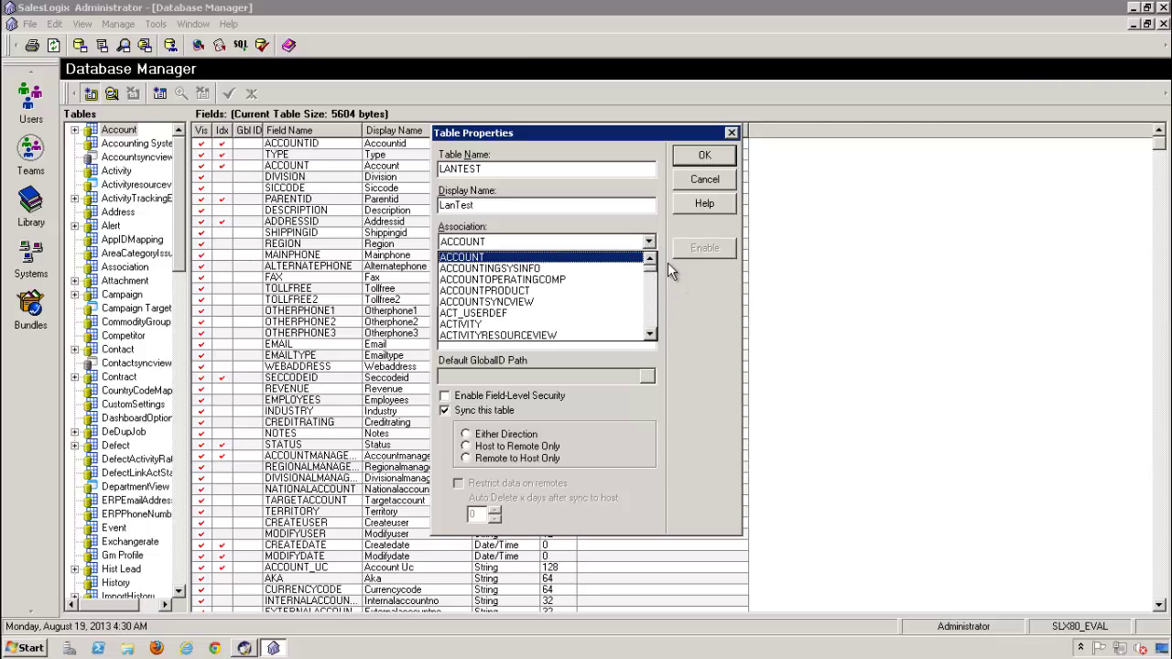
pyautogui.press('Return')
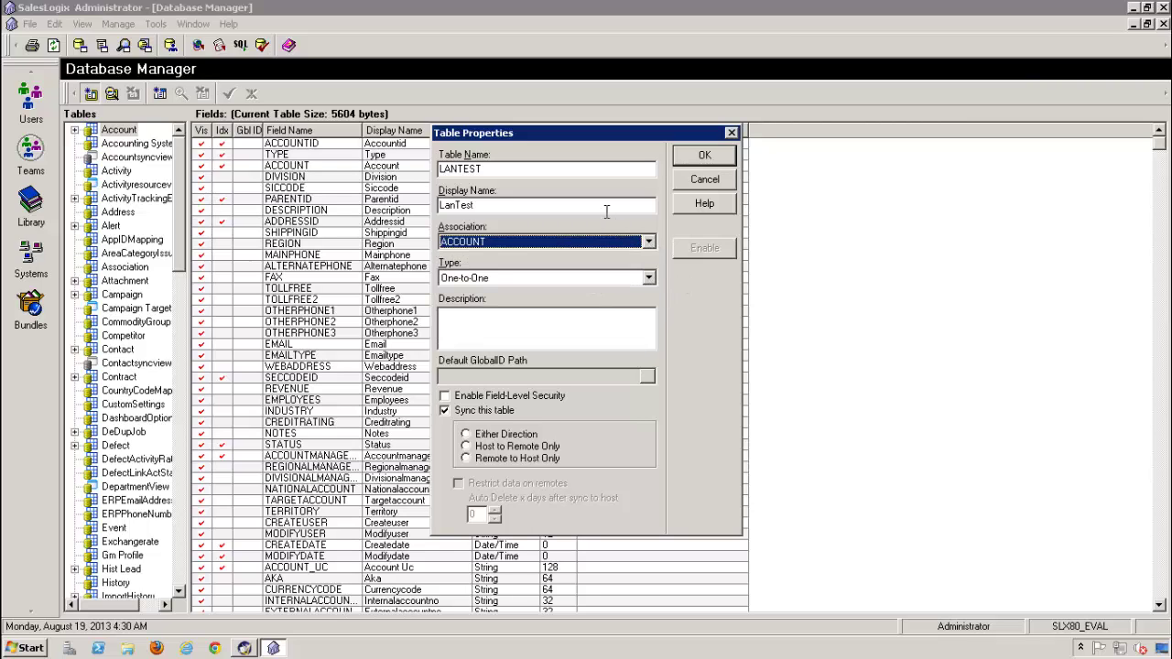
pyautogui.press('Up')
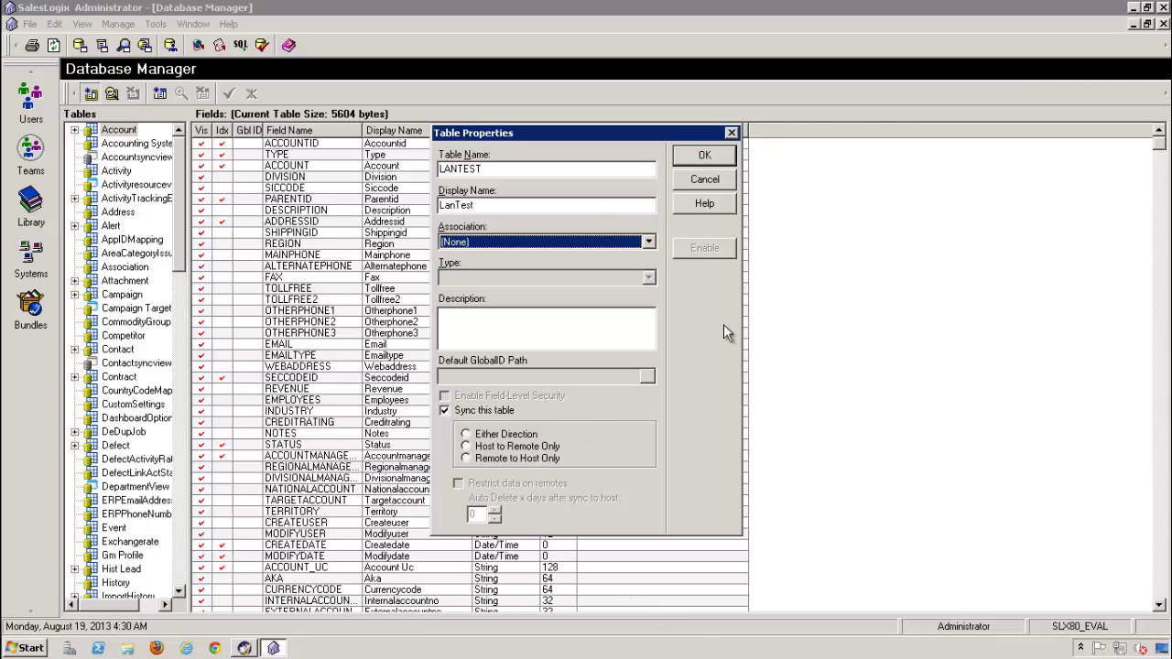
# Create the LANTEST table and add fields TESTVALUE1 and TESTVALUE2
pyautogui.click(704, 156)
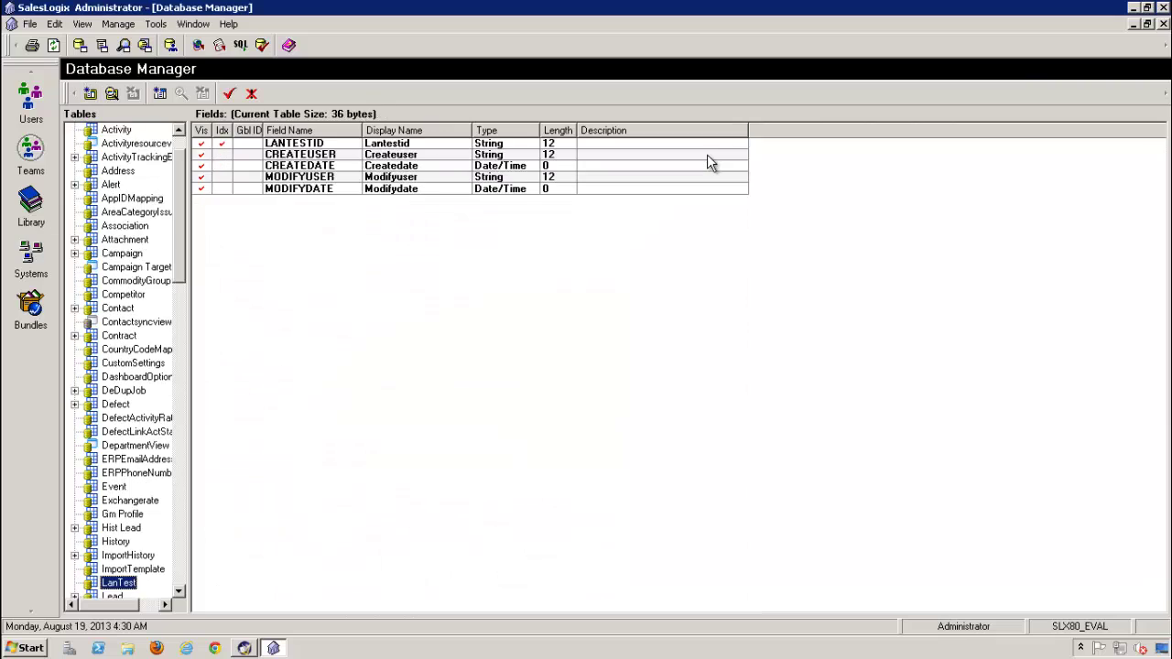
pyautogui.click(160, 93)
pyautogui.write('Test')
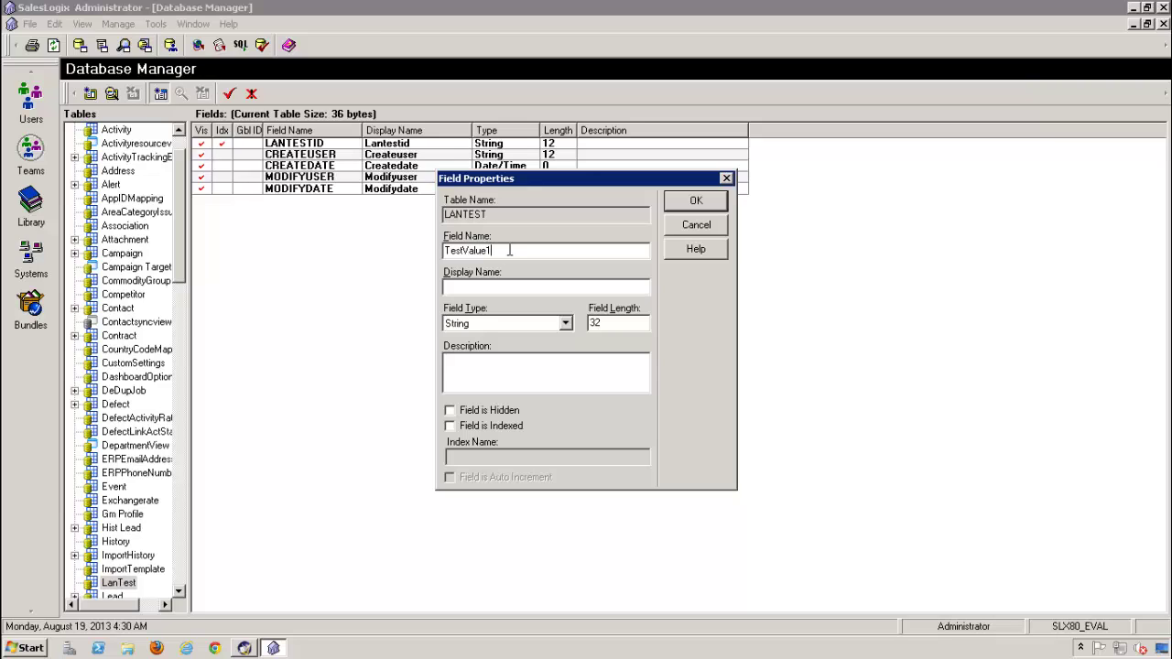
pyautogui.write('Value1')
pyautogui.press('Tab')
pyautogui.press('Tab')
pyautogui.press('Return')
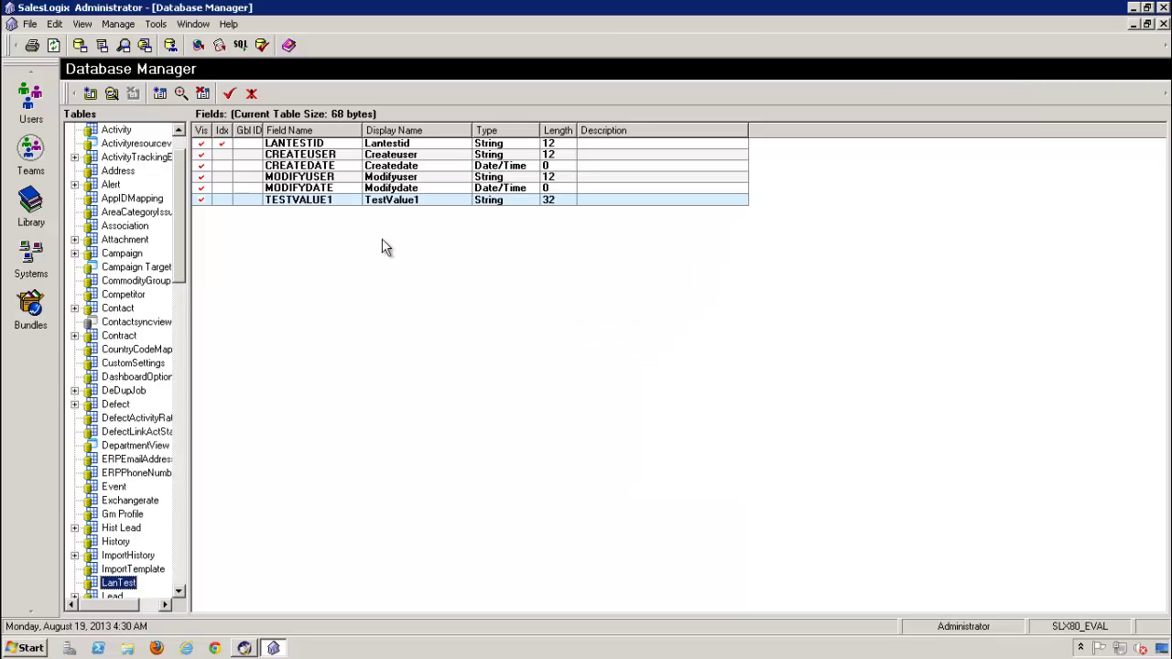
pyautogui.click(159, 93)
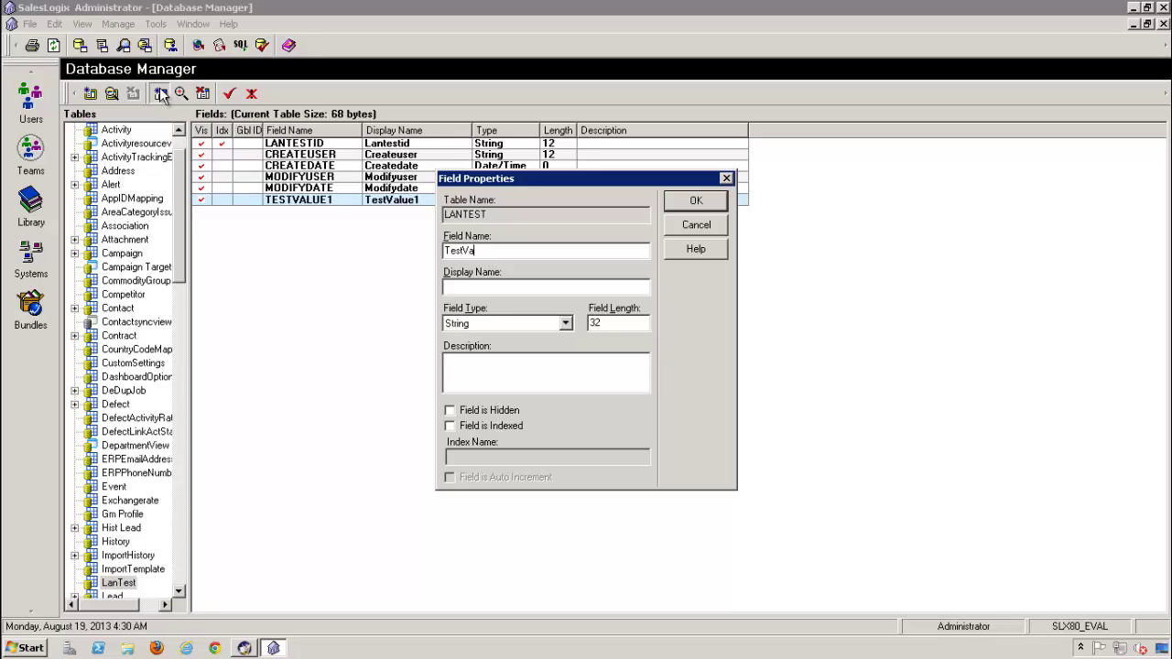
pyautogui.write('TestValue2')
pyautogui.press('Tab')
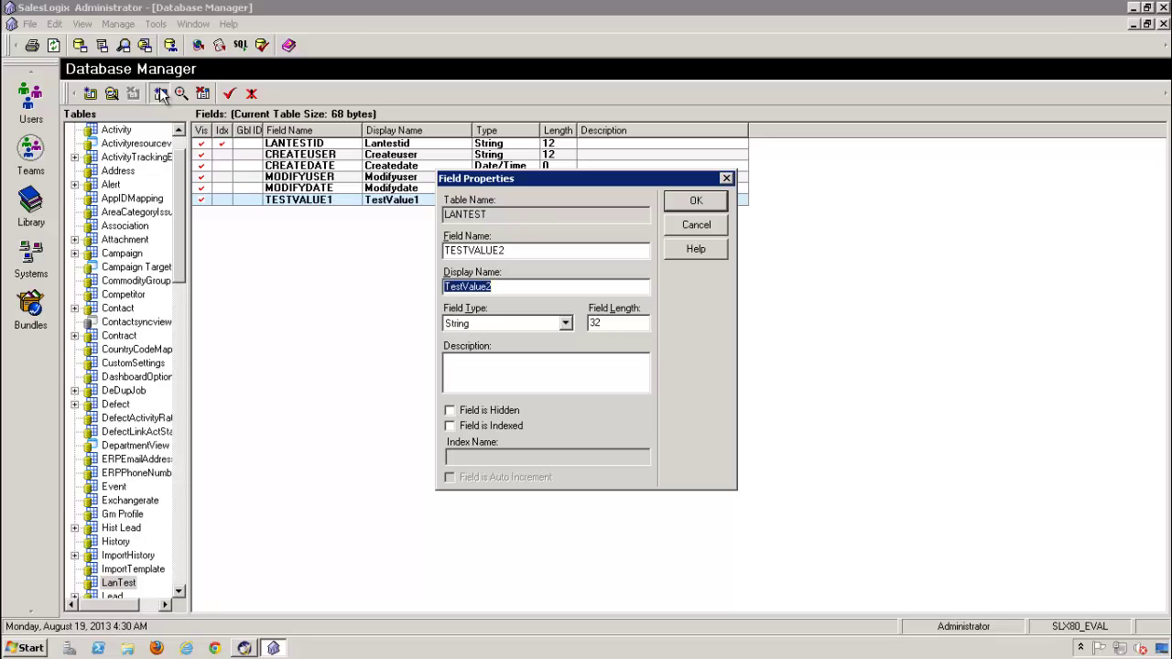
pyautogui.press('Return')
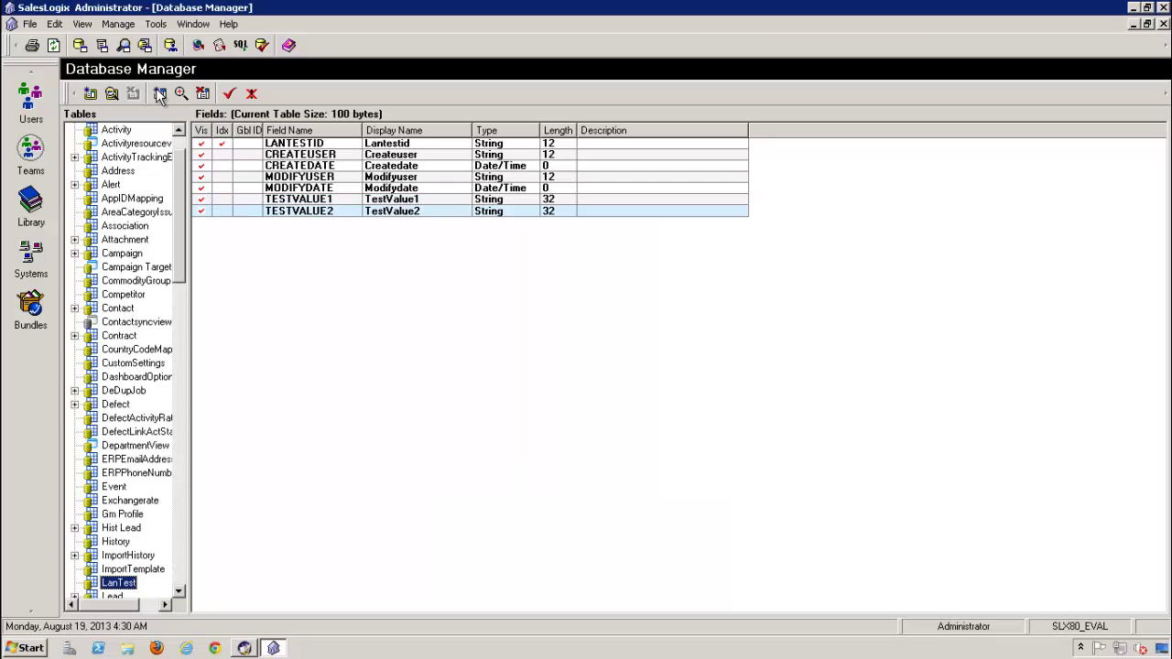
# Add a Boolean TESTVALUE3 field and apply the changes to the database
pyautogui.click(159, 93)
pyautogui.write('TestValue')
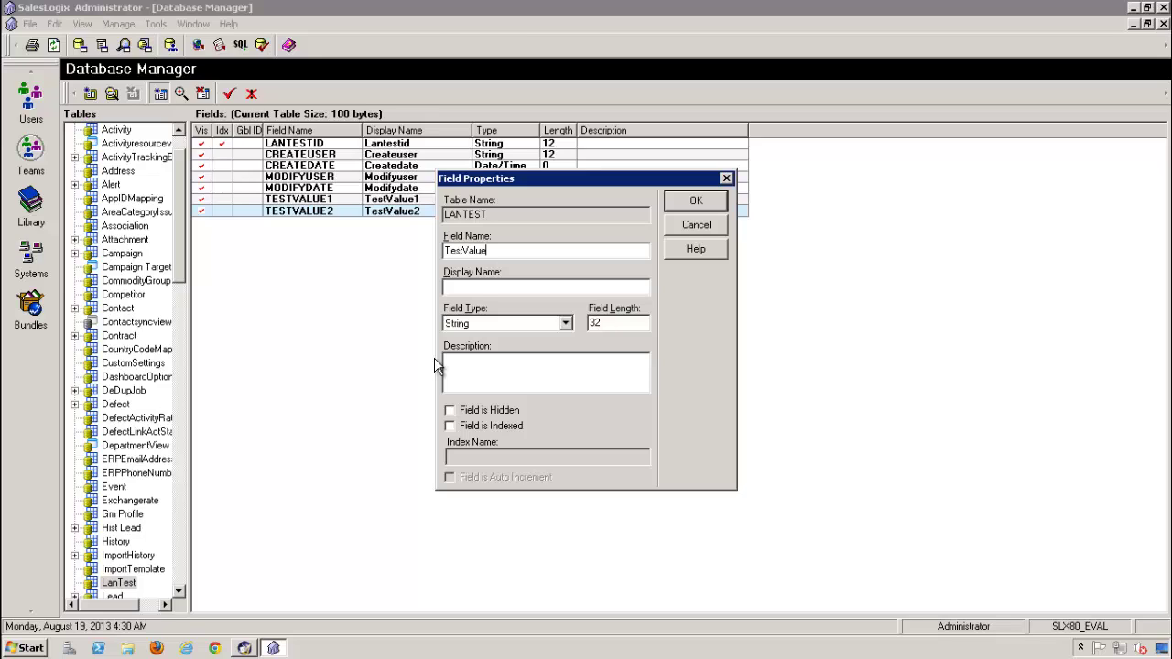
pyautogui.write('3')
pyautogui.press('Tab')
pyautogui.press('Tab')
pyautogui.press('s')
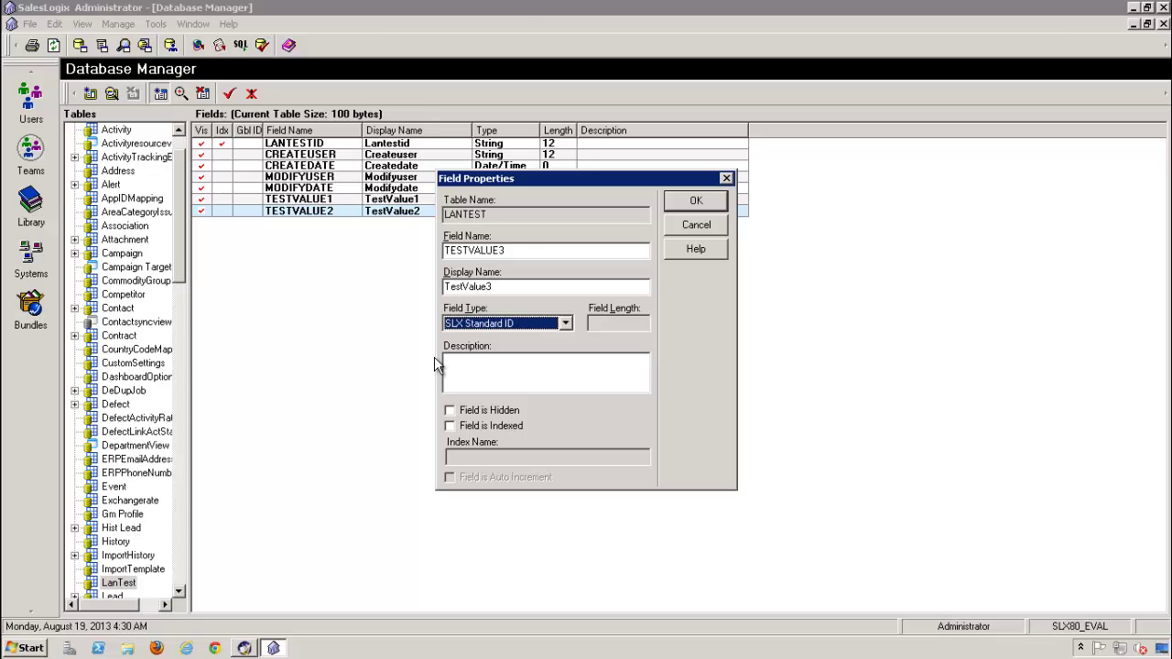
pyautogui.click(511, 328)
pyautogui.click(511, 328)
pyautogui.click(485, 328)
pyautogui.click(486, 350)
pyautogui.click(695, 203)
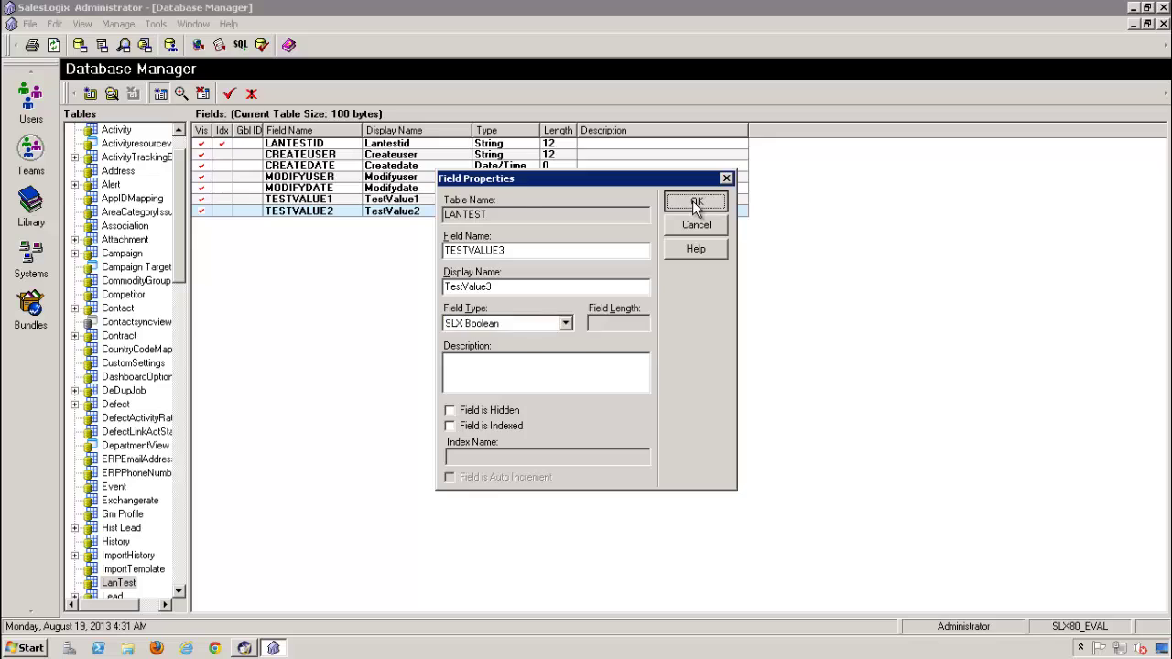
pyautogui.click(229, 94)
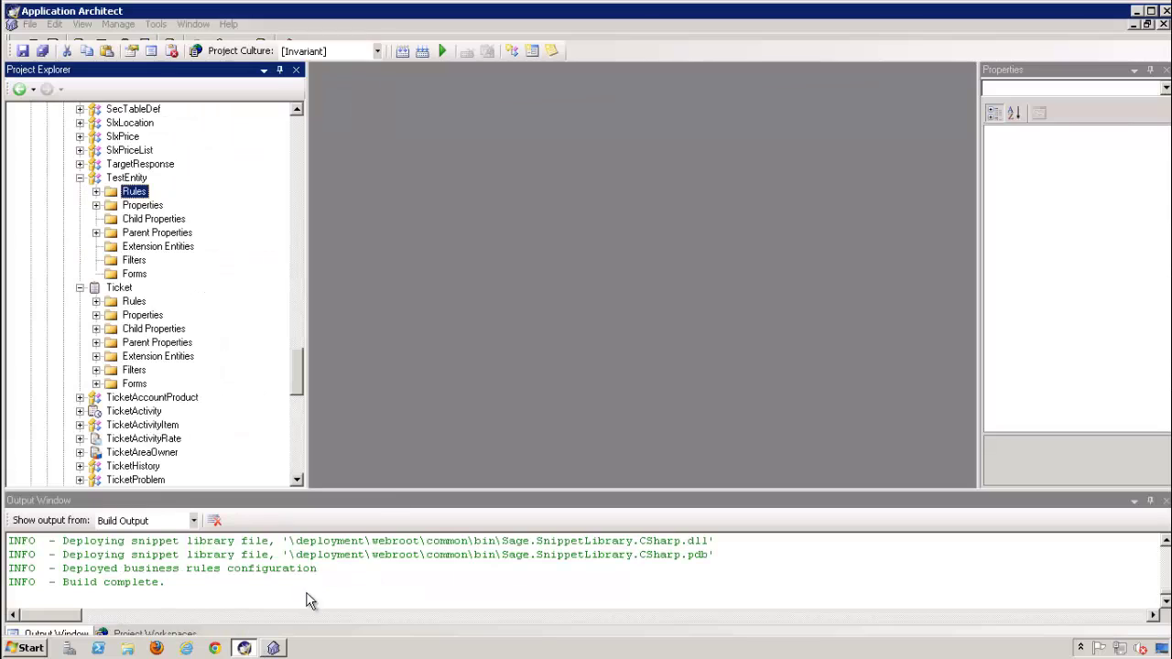
# In Application Architect, collapse TestEntity, Ticket and Account, and start a New Entity under SalesLogix Application Entities
pyautogui.click(243, 648)
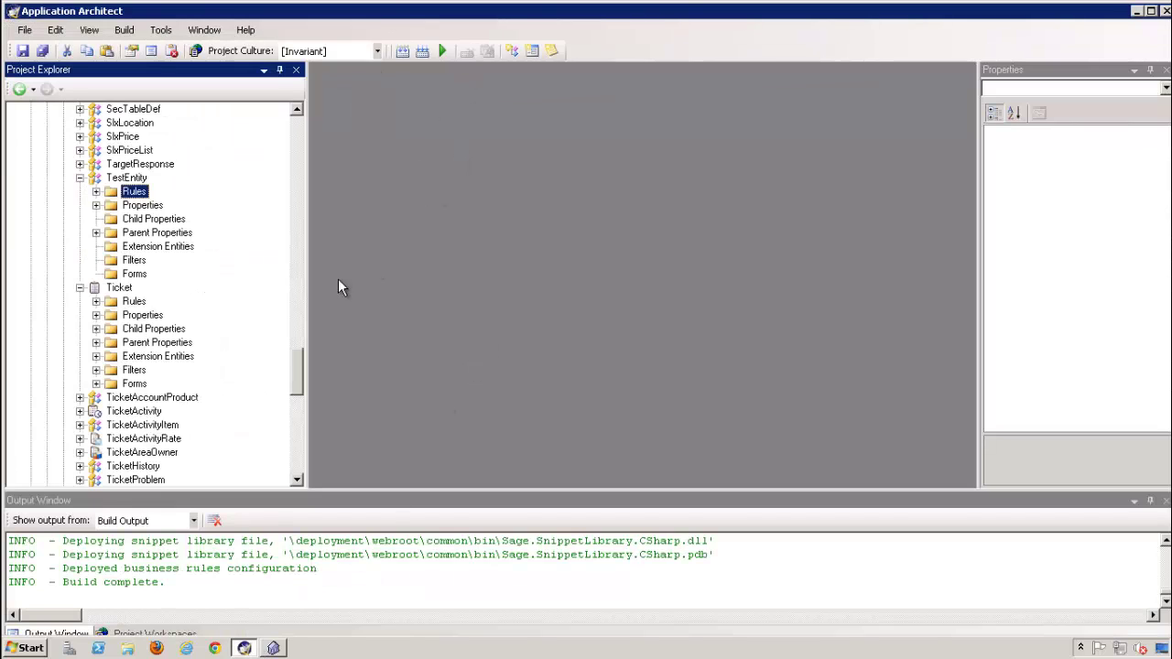
pyautogui.click(80, 178)
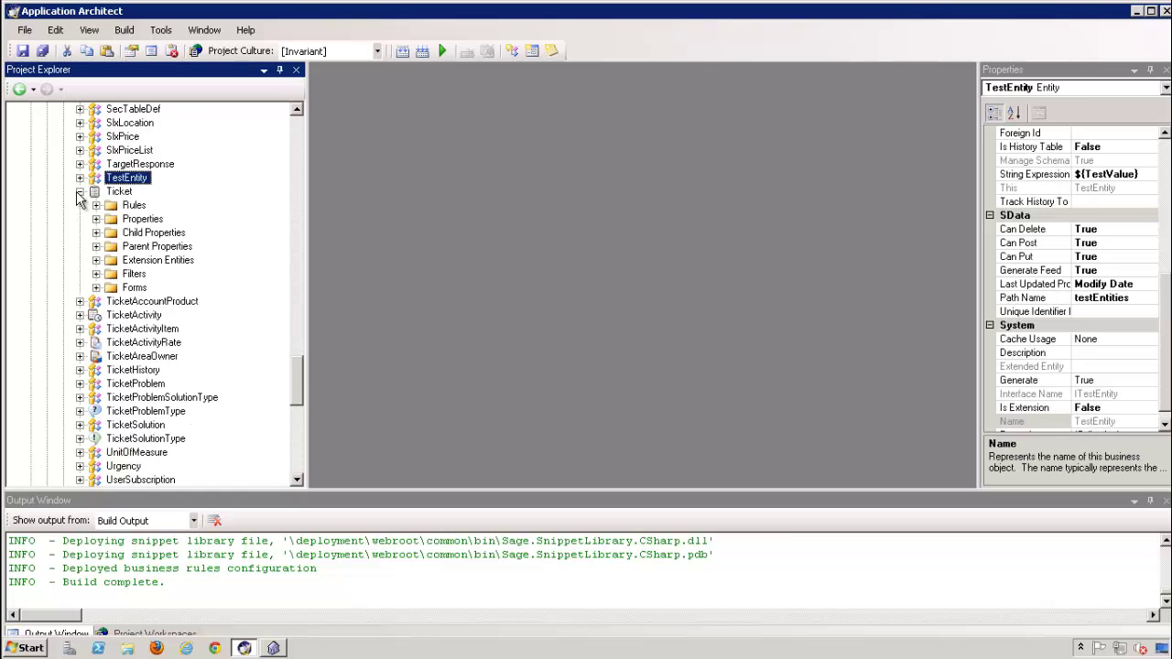
pyautogui.click(79, 191)
pyautogui.moveTo(299, 392); pyautogui.dragTo(298, 119)
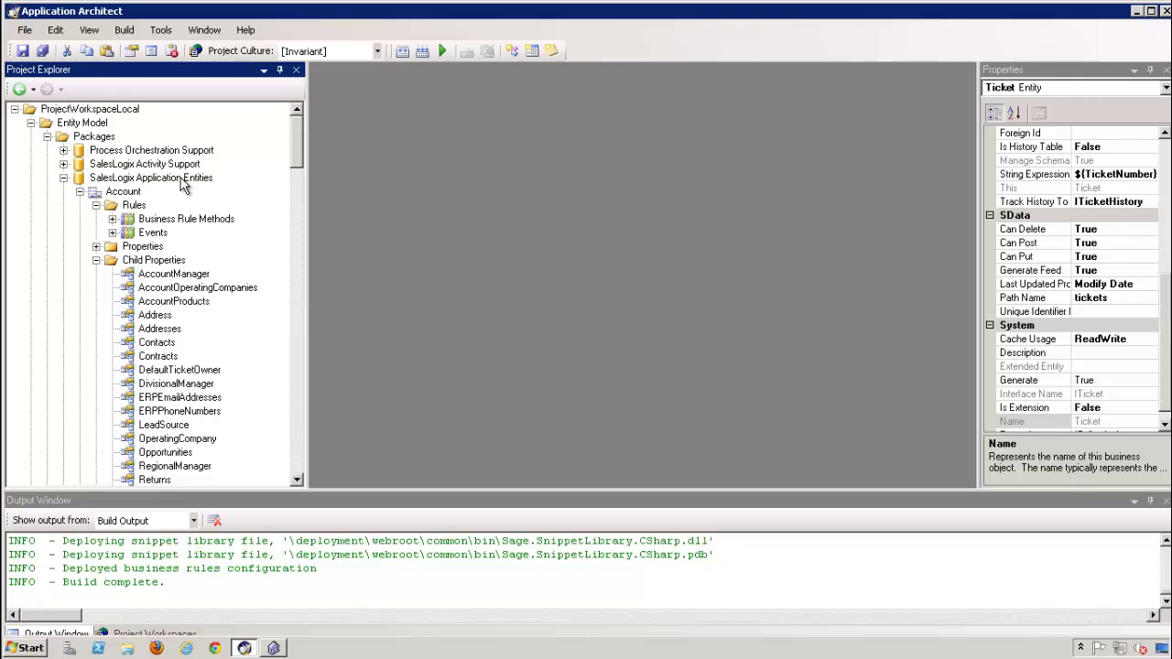
pyautogui.click(80, 191)
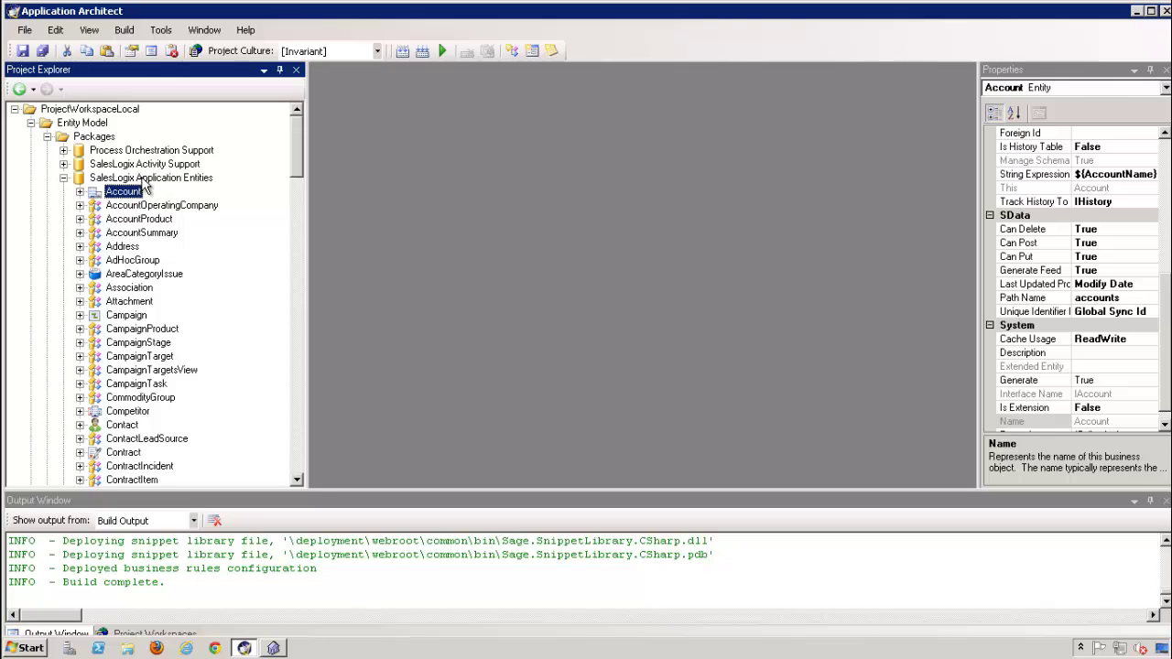
pyautogui.rightClick(143, 179)
pyautogui.click(203, 207)
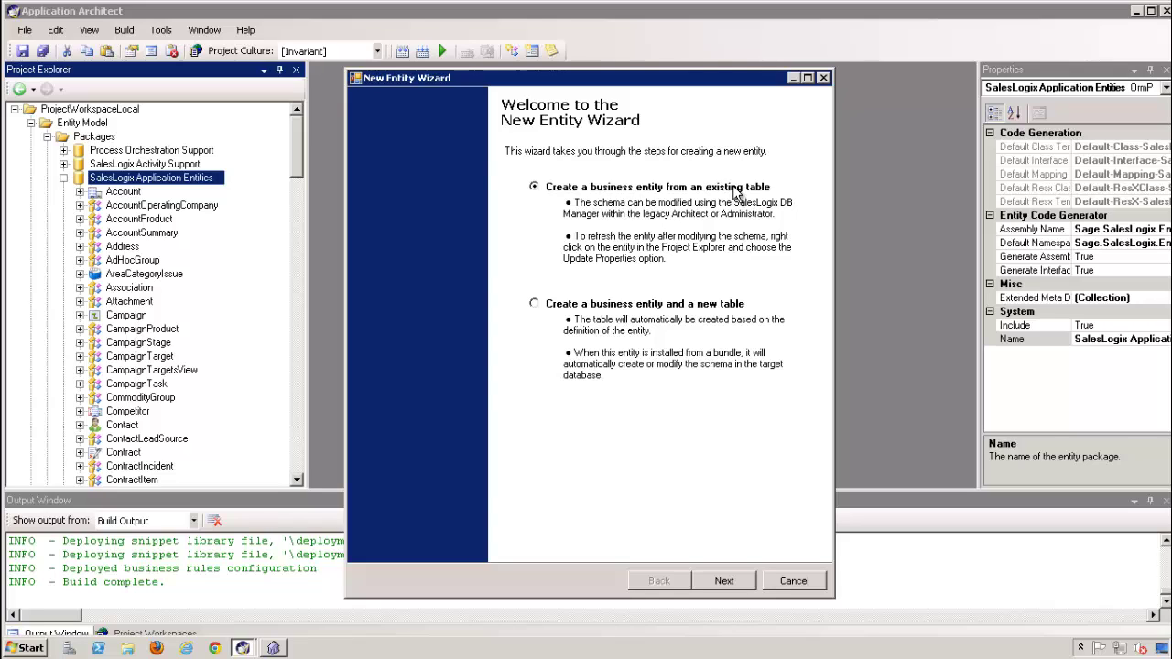
# Run the New Entity Wizard with the LANTEST table selected to create the LanTest entity
pyautogui.click(726, 579)
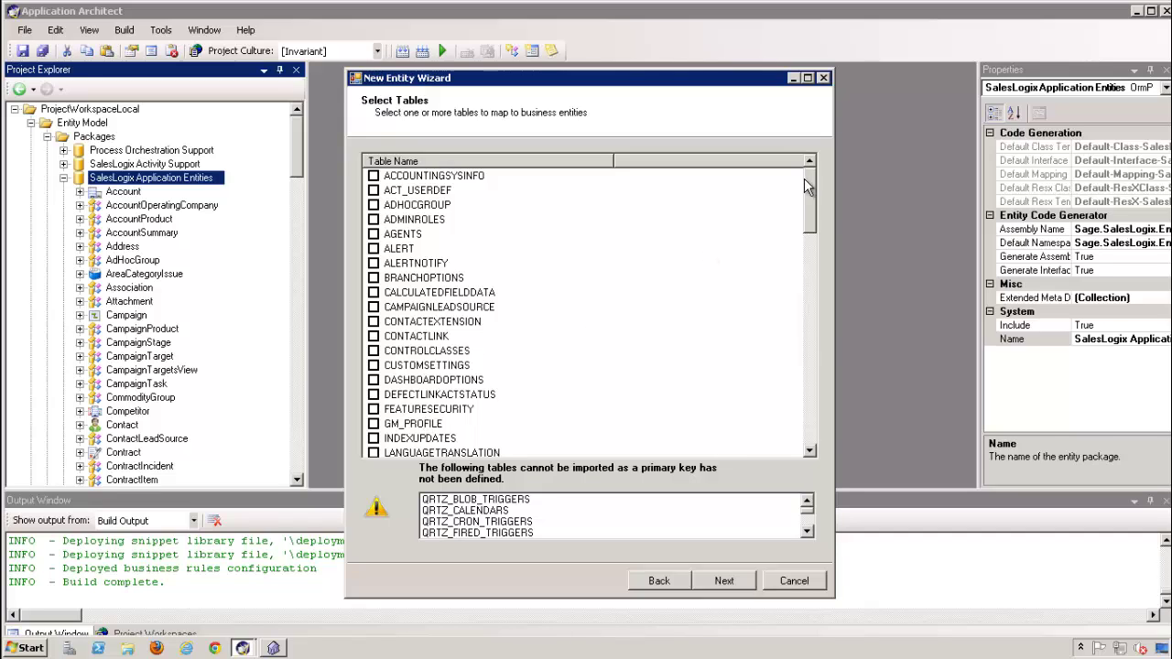
pyautogui.moveTo(803, 317); pyautogui.dragTo(818, 240)
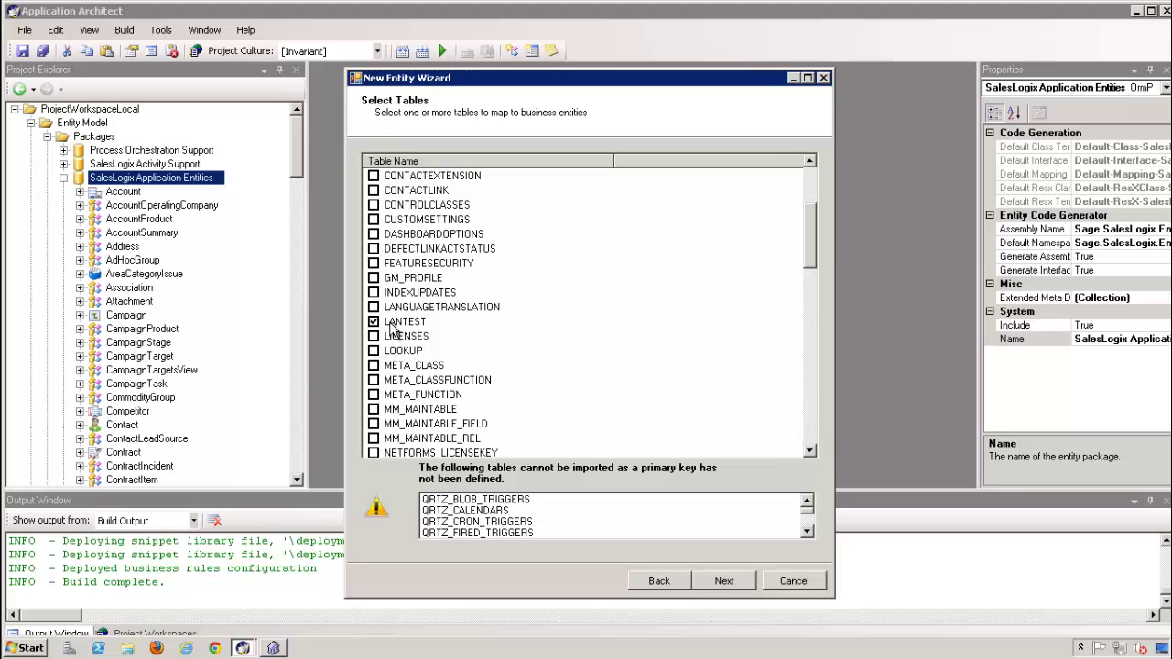
pyautogui.click(727, 583)
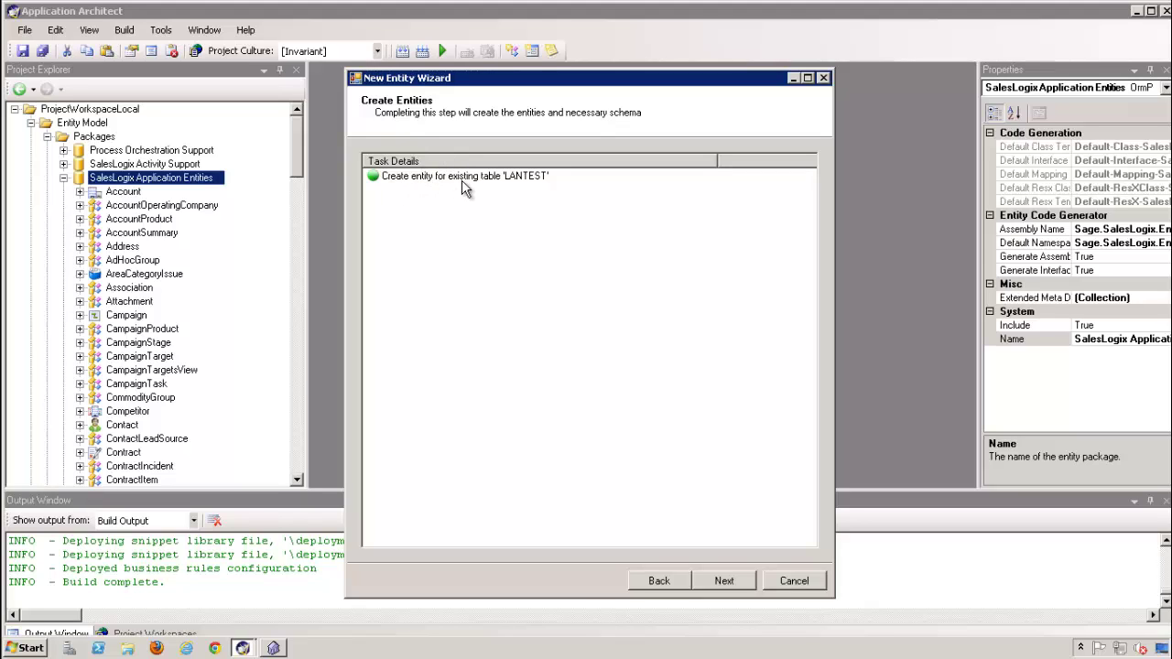
pyautogui.click(723, 579)
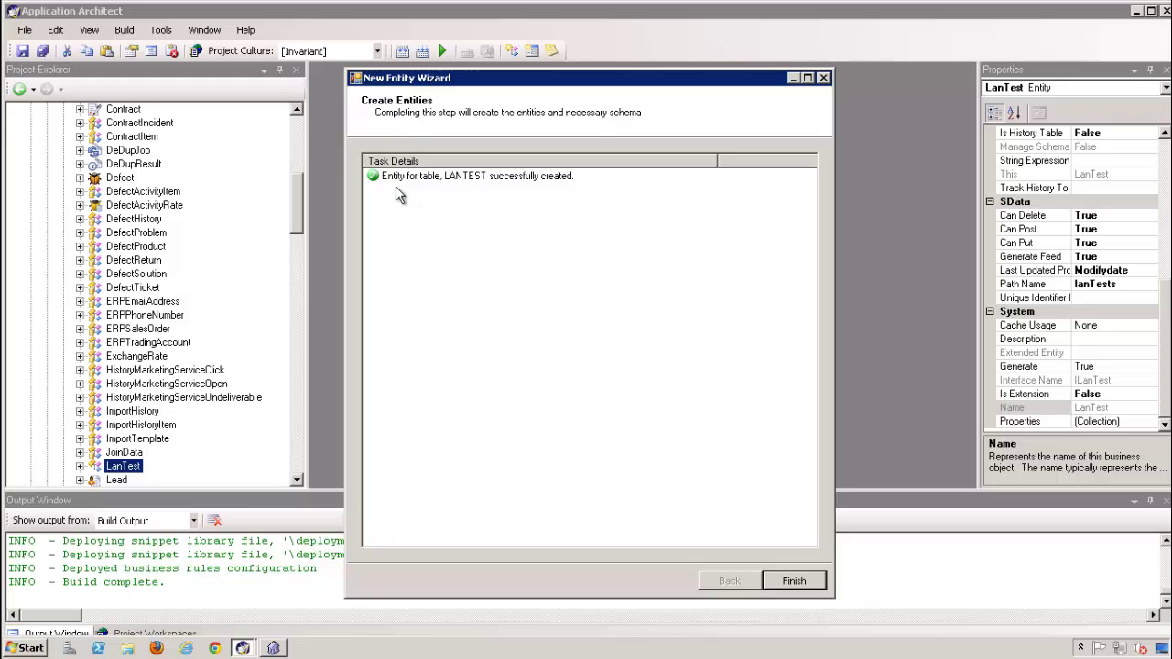
pyautogui.click(794, 582)
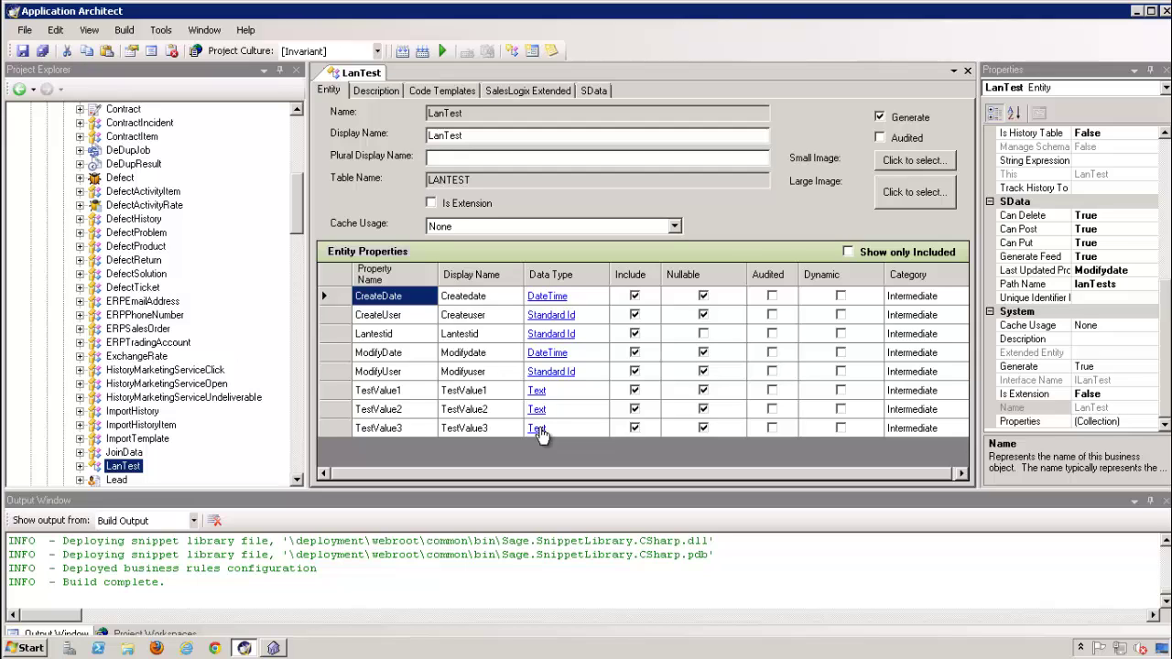
# Change LanTest's TestValue3 from Text to True/False, save the entity, and build the web platform
pyautogui.click(538, 429)
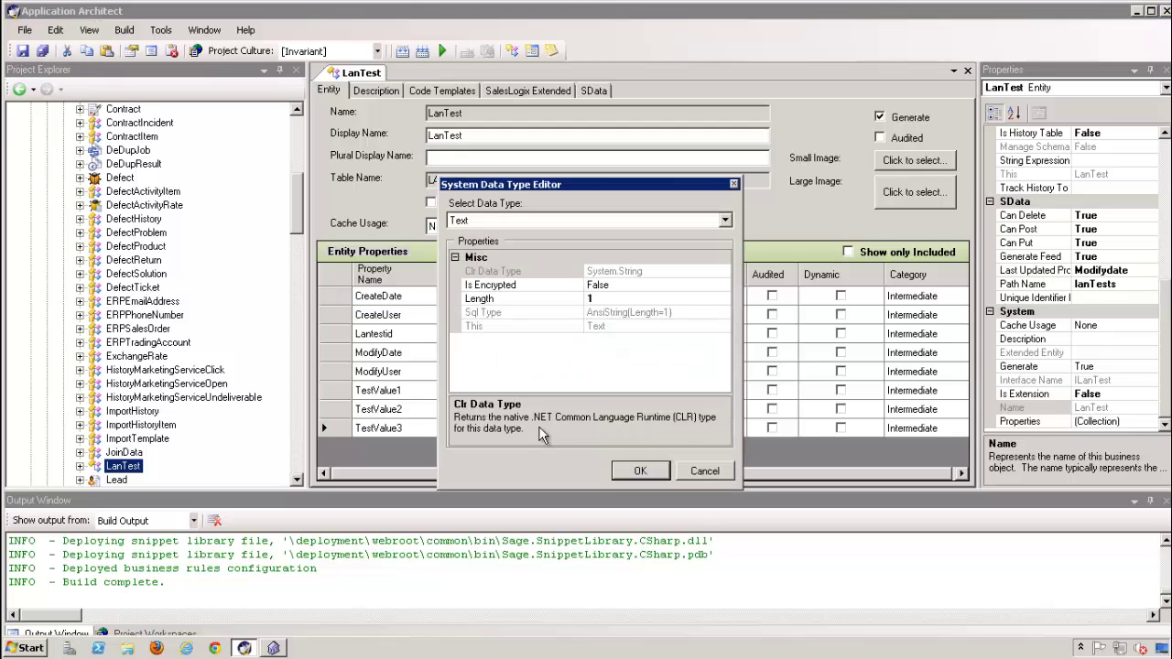
pyautogui.click(723, 221)
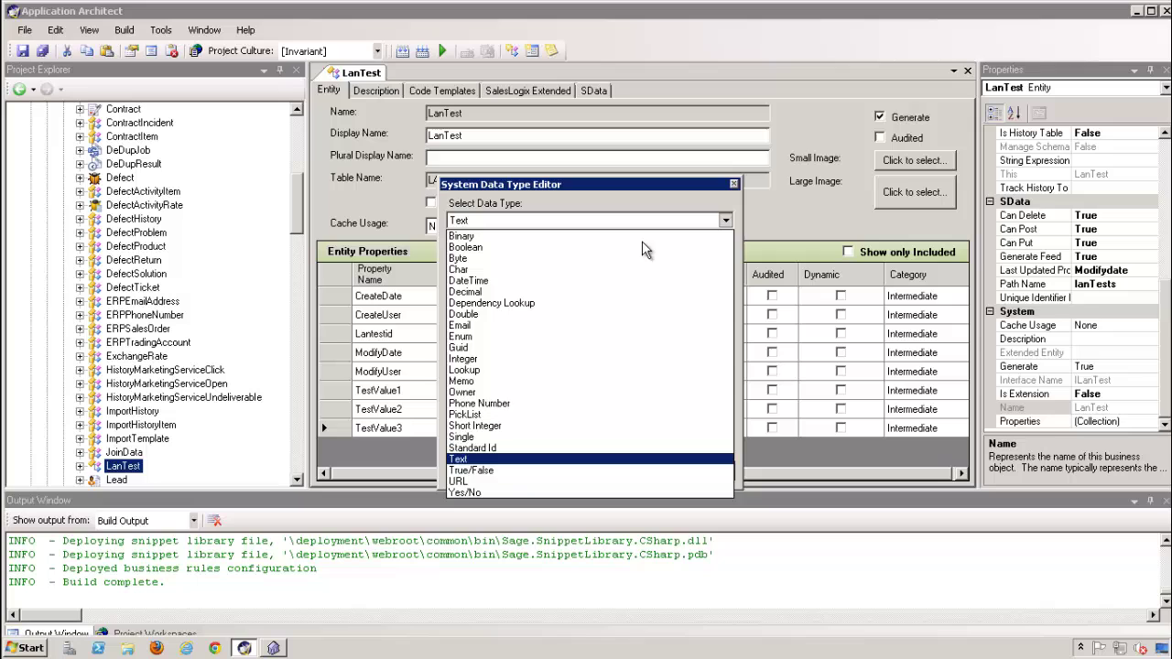
pyautogui.click(498, 482)
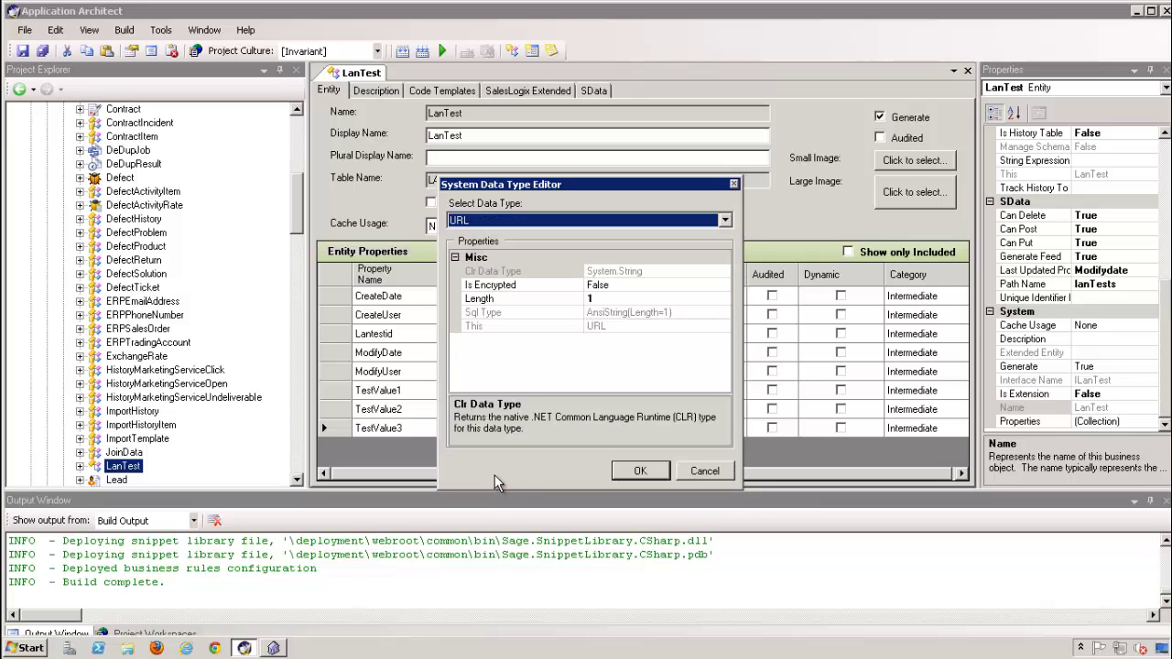
pyautogui.click(723, 220)
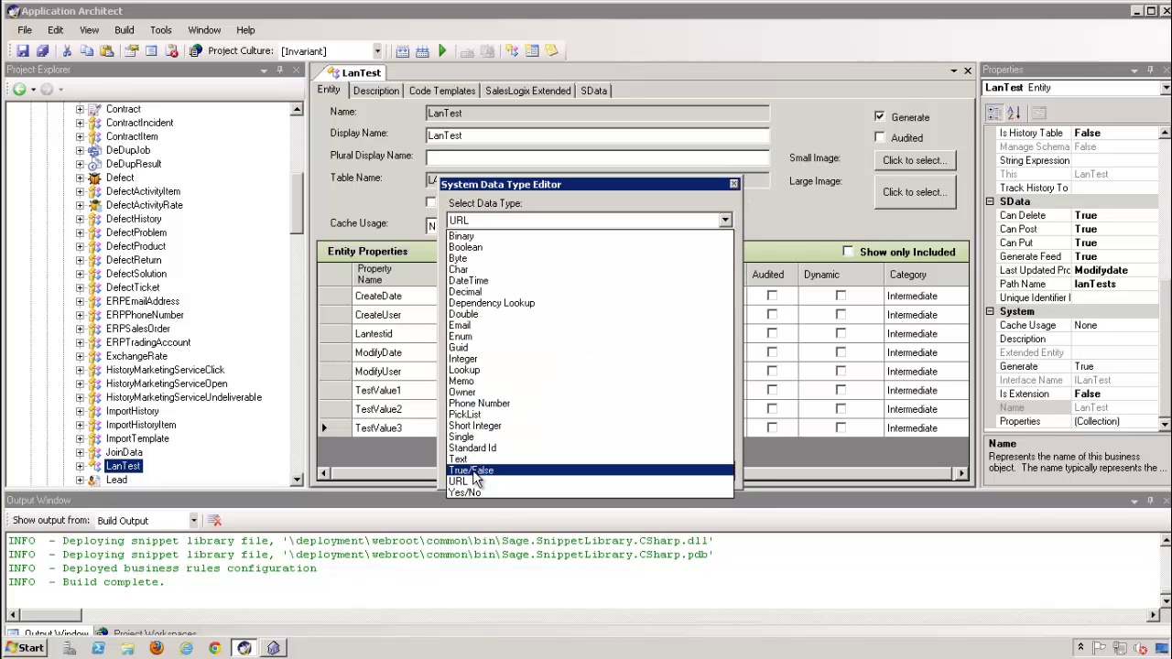
pyautogui.click(473, 468)
pyautogui.click(640, 470)
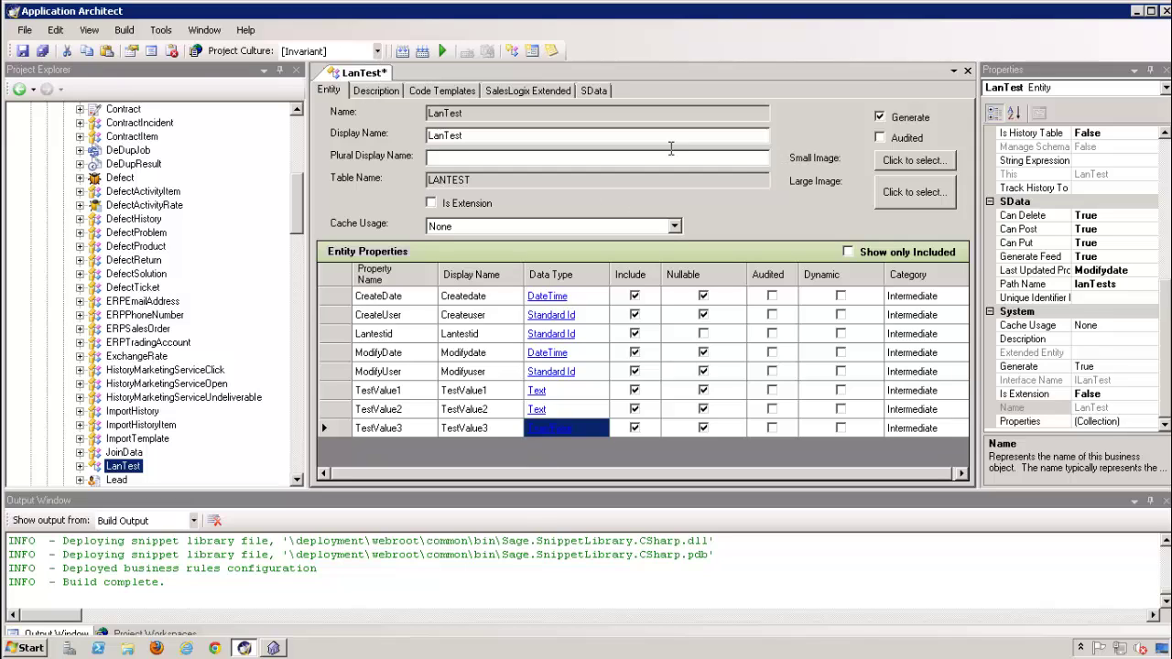
pyautogui.click(23, 50)
pyautogui.click(423, 53)
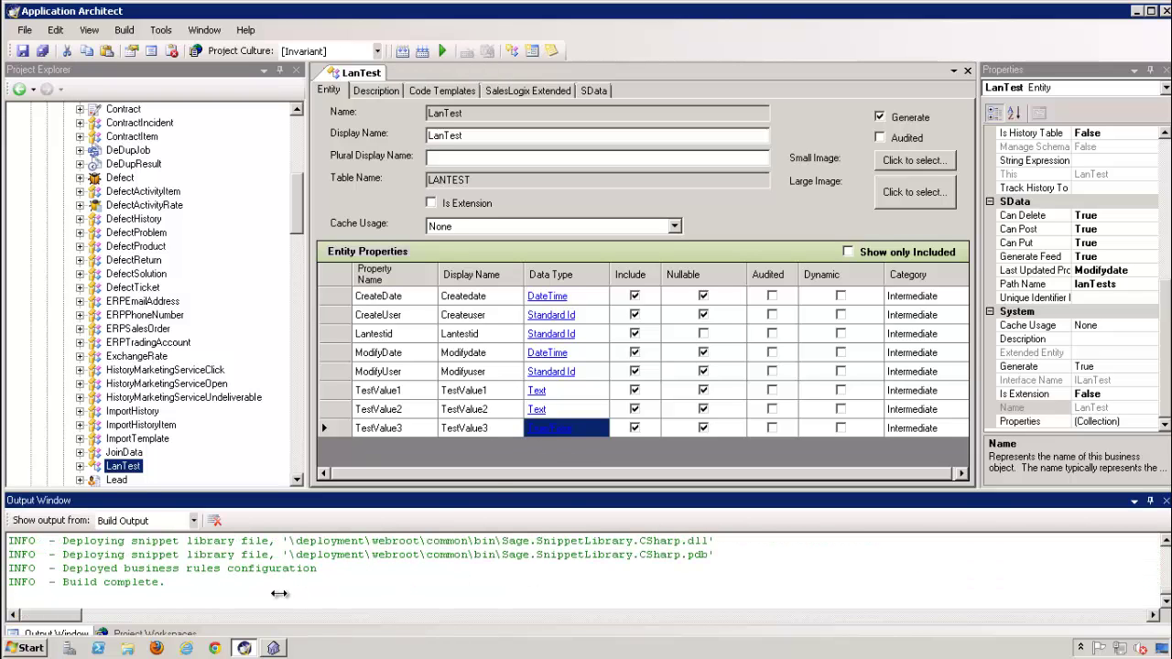
# Close the LanTest entity editor tab
pyautogui.click(139, 589)
pyautogui.click(967, 72)
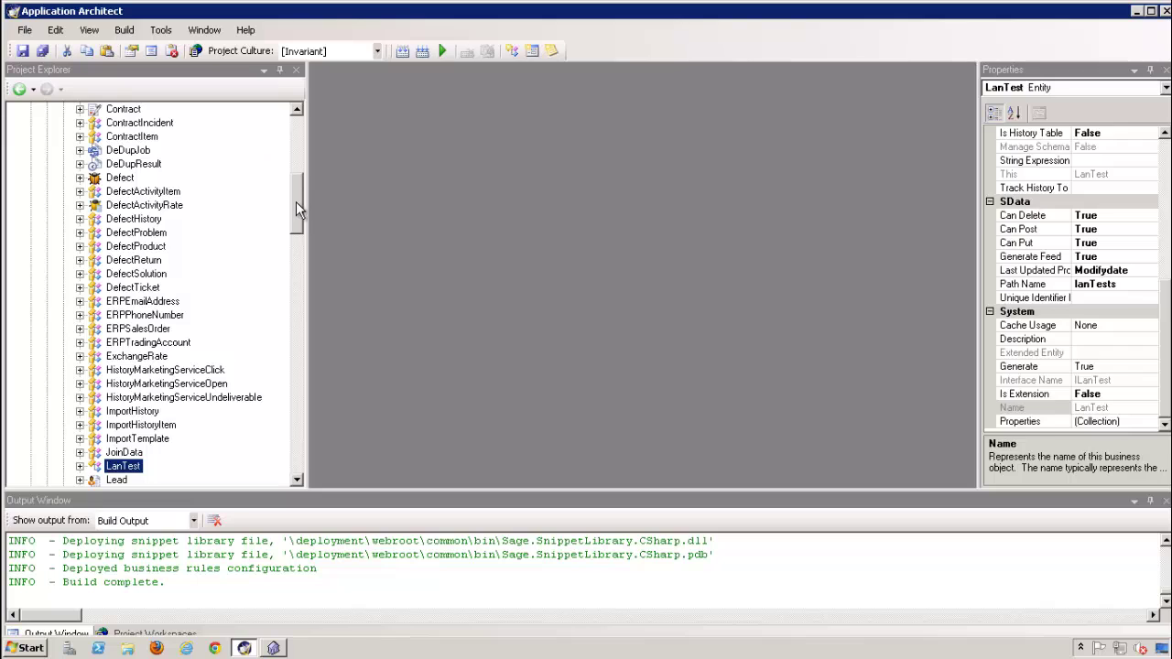
pyautogui.moveTo(295, 203); pyautogui.dragTo(295, 142)
# Collapse the SalesLogix Application Entities package in the Project Explorer tree
pyautogui.click(64, 180)
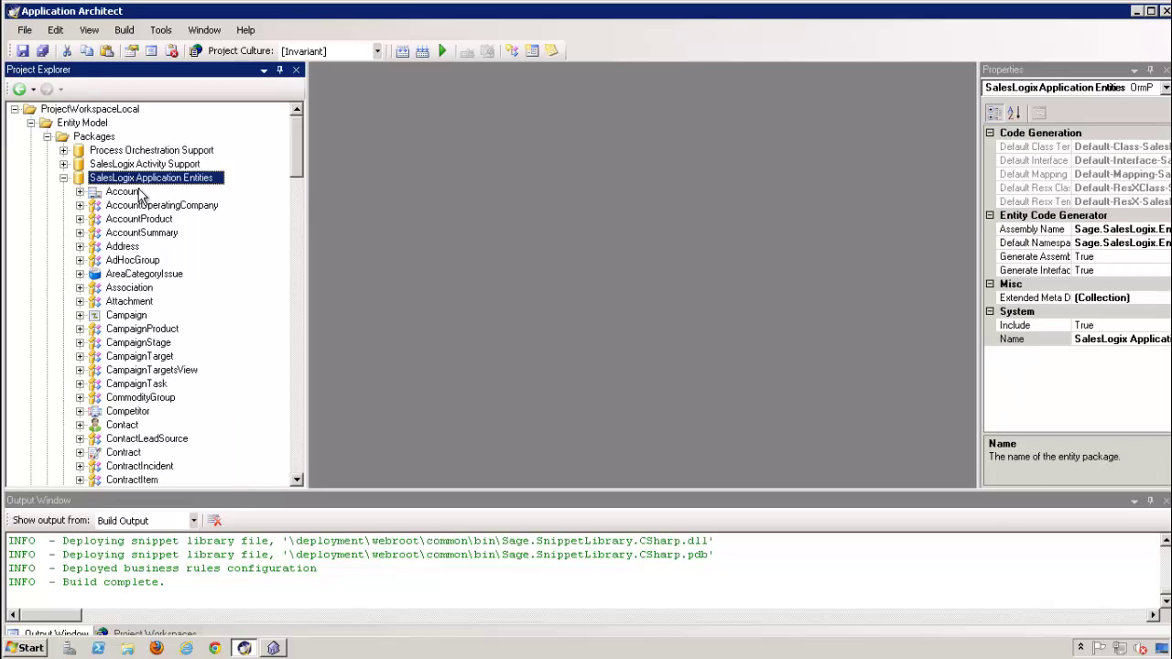
pyautogui.scroll(-7, 153, 291)
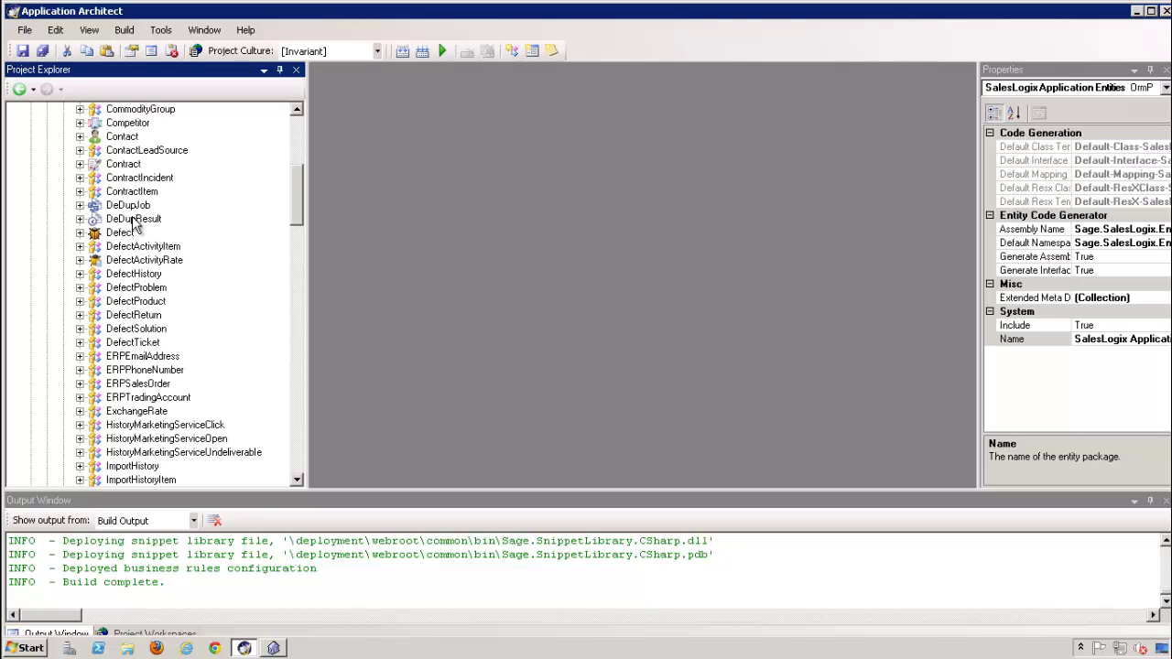
pyautogui.scroll(-2, 155, 380)
pyautogui.scroll(-5, 156, 380)
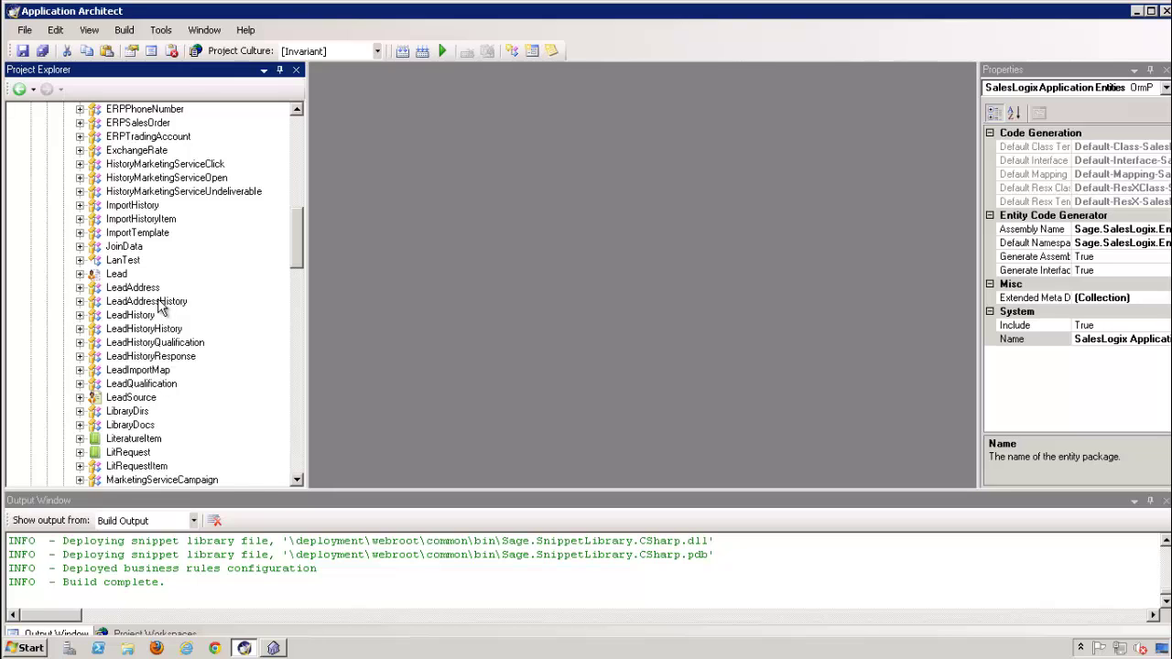
pyautogui.scroll(12, 160, 307)
pyautogui.scroll(2, 160, 306)
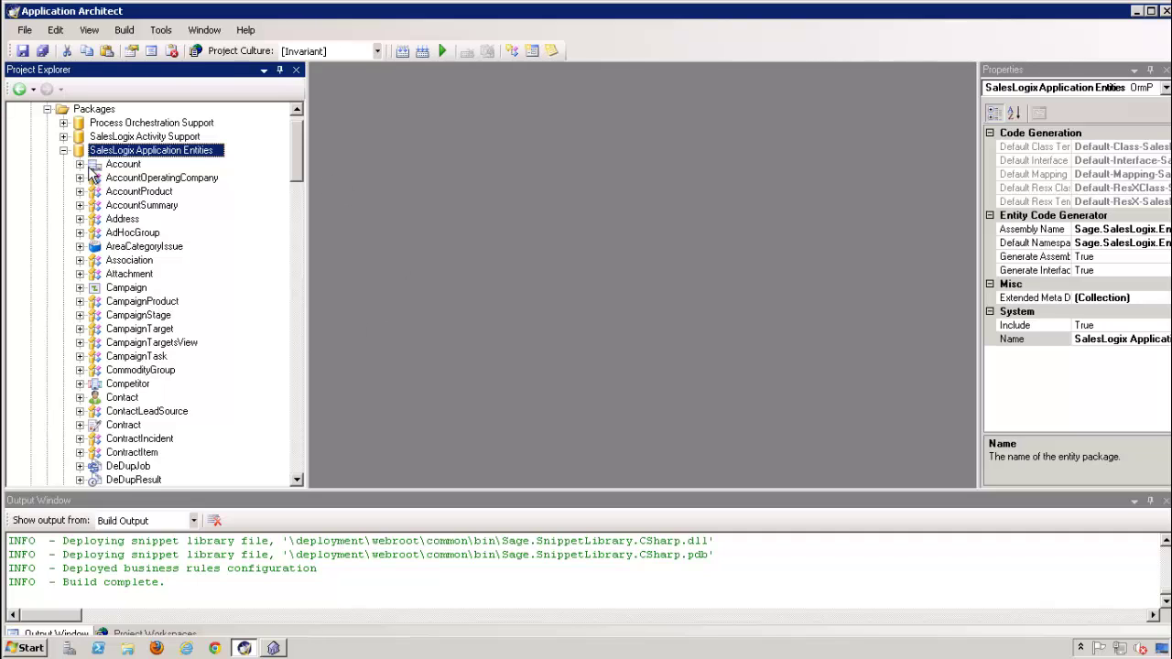
pyautogui.click(63, 151)
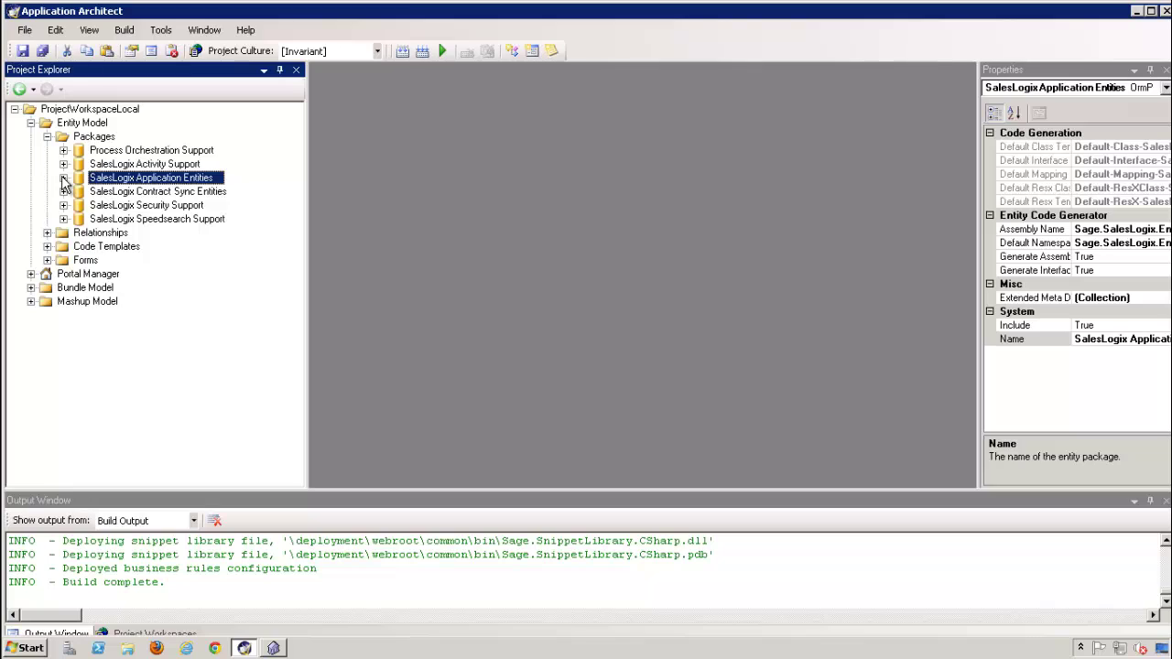